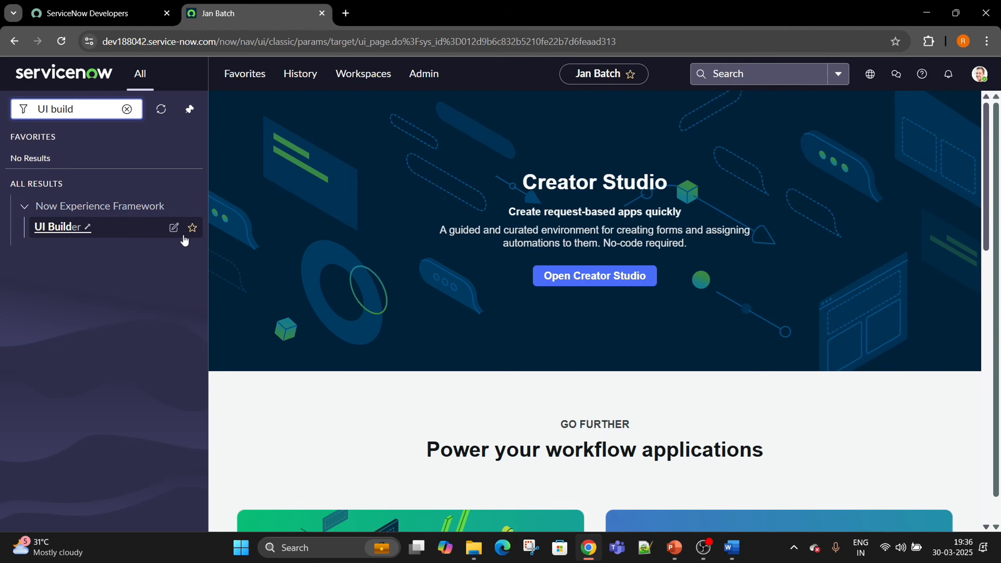
- Add UI Builder to the favorites and open it from the navigator's search results
{"action": "left_click", "coordinate": [192, 228]}
{"action": "left_click", "coordinate": [388, 286]}
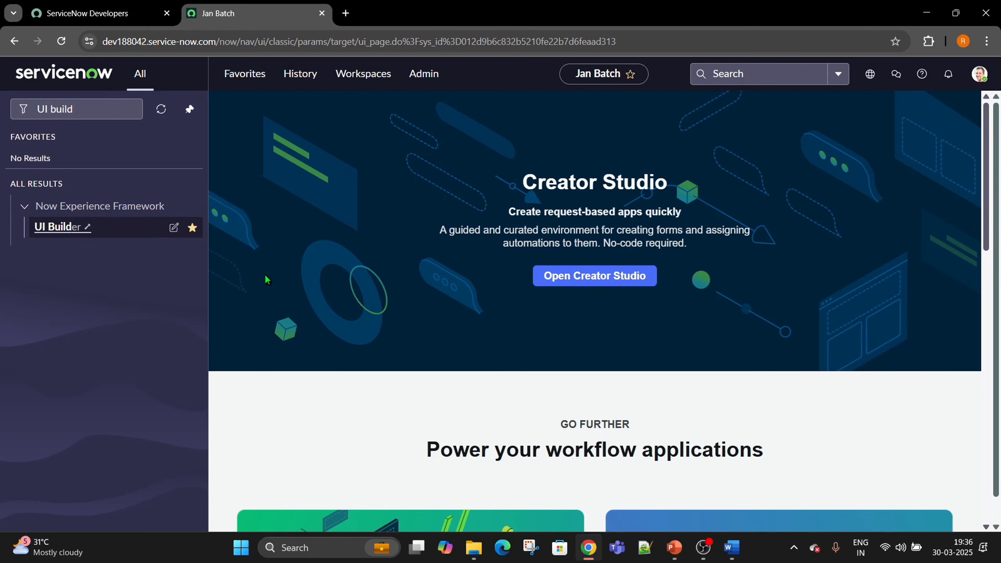
{"action": "left_click", "coordinate": [59, 234]}
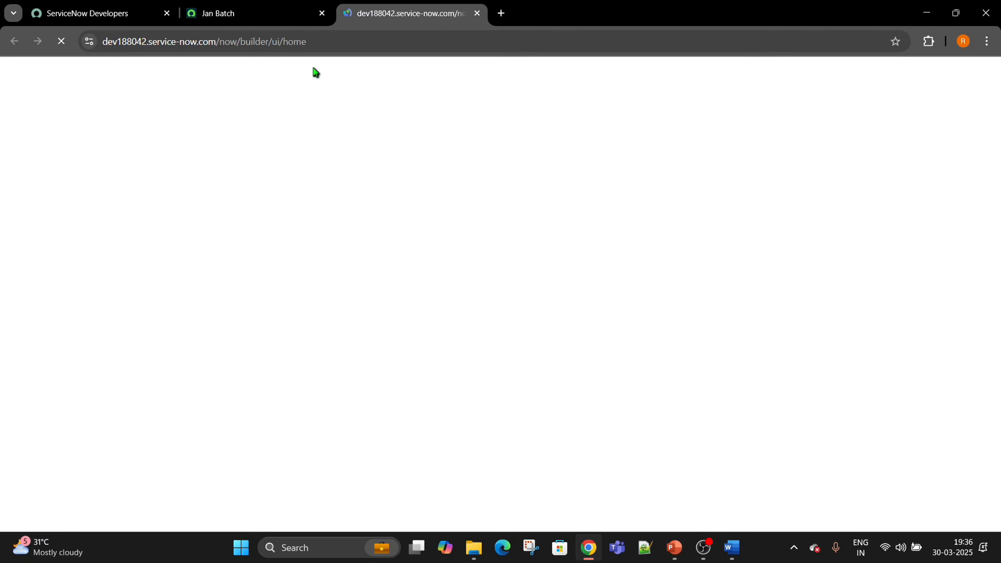
{"action": "left_click_drag", "start_coordinate": [307, 42], "coordinate": [224, 42]}
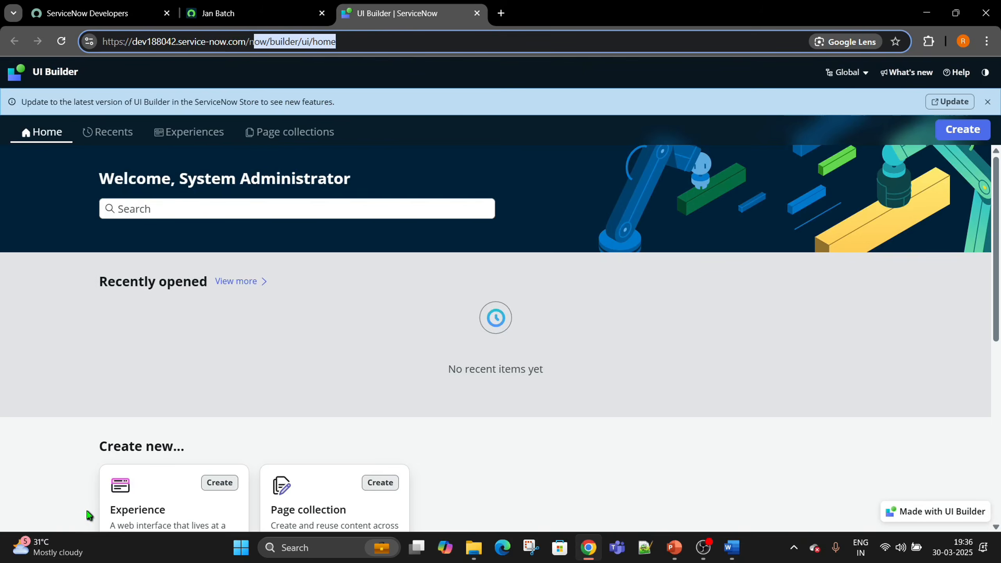
- Dismiss the UI Builder update notice and start creating a new experience
{"action": "scroll", "coordinate": [91, 512], "scroll_direction": "down", "scroll_amount": 5}
{"action": "scroll", "coordinate": [147, 331], "scroll_direction": "down", "scroll_amount": 4}
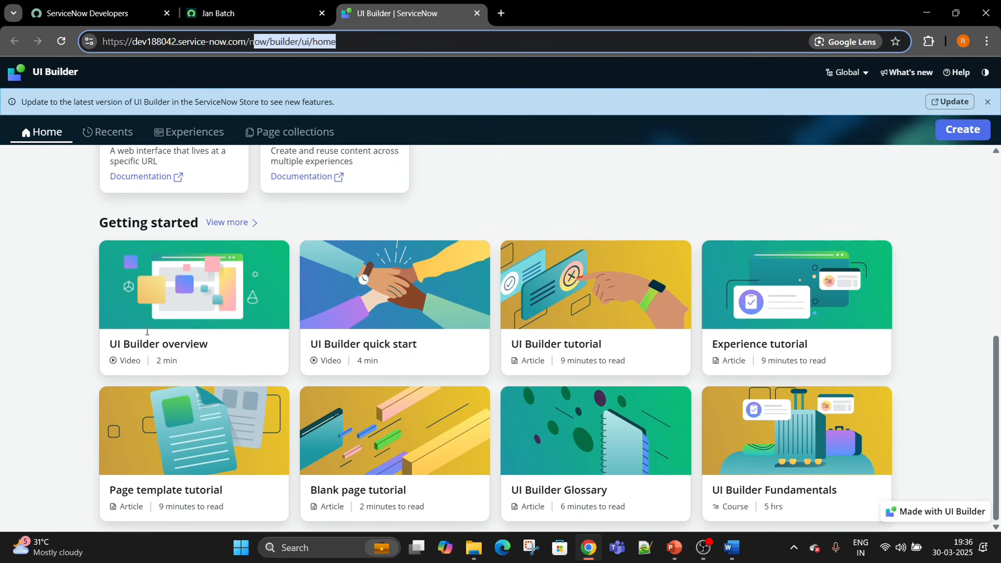
{"action": "left_click_drag", "start_coordinate": [97, 223], "coordinate": [199, 224]}
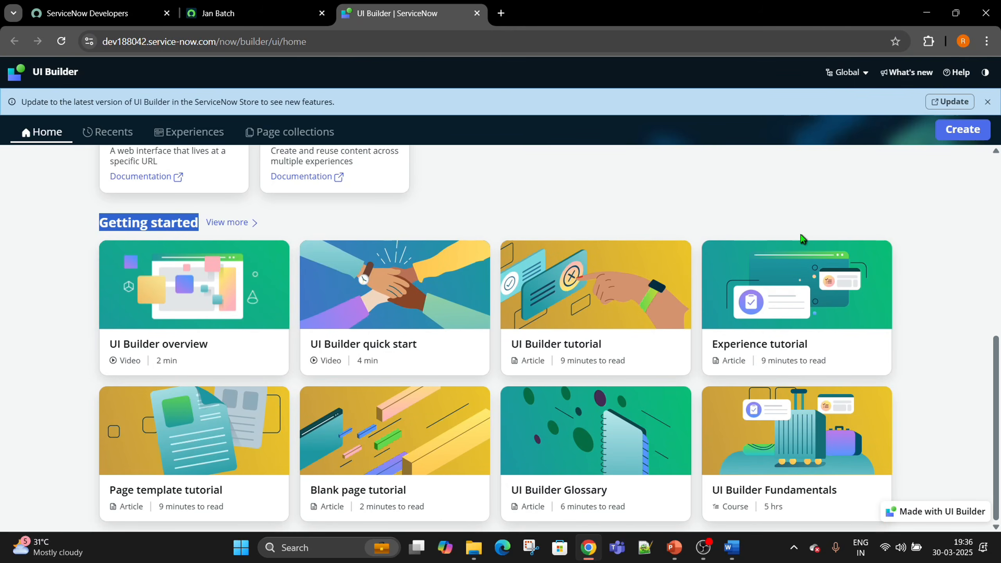
{"action": "scroll", "coordinate": [410, 416], "scroll_direction": "up", "scroll_amount": 8}
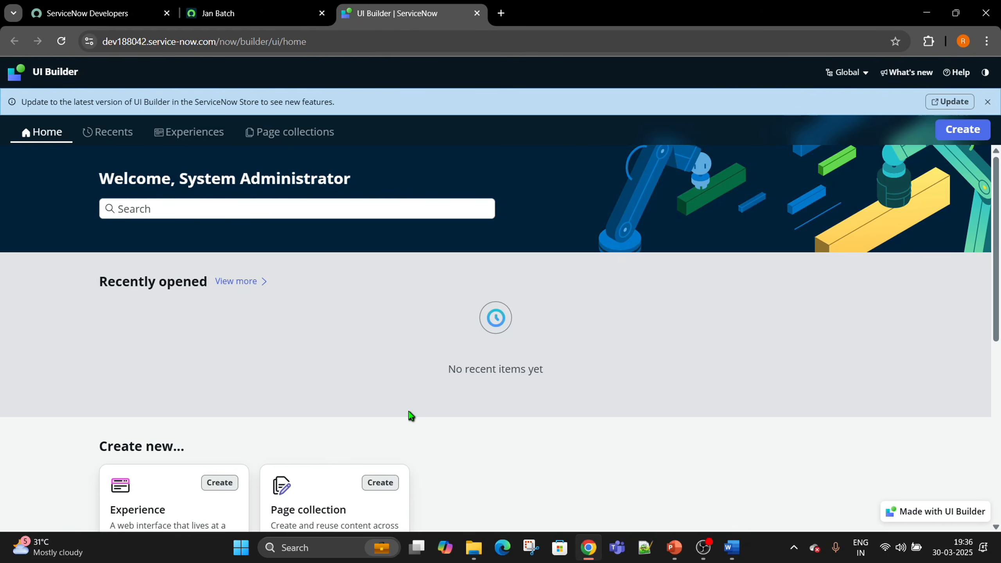
{"action": "left_click", "coordinate": [988, 102]}
{"action": "left_click", "coordinate": [970, 108]}
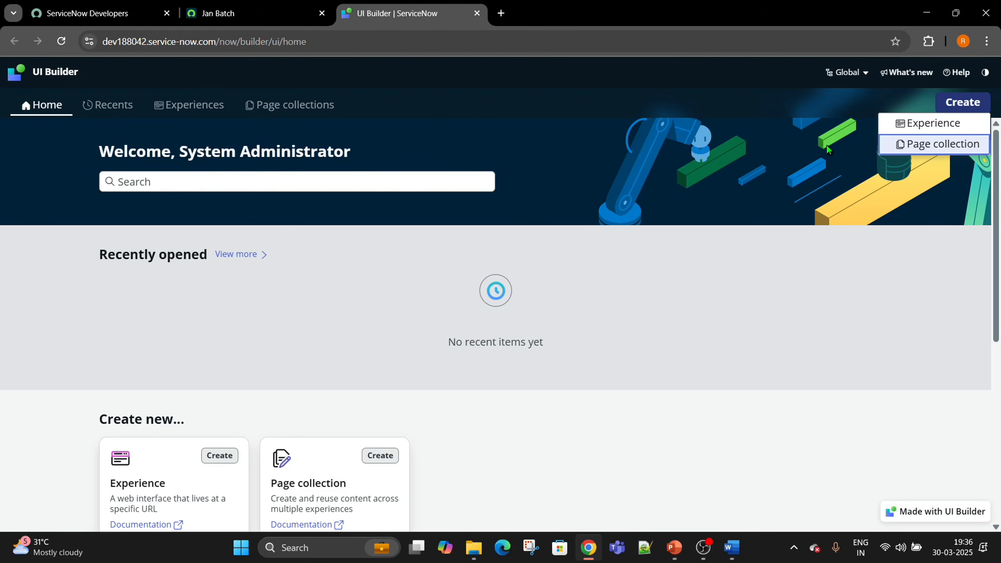
{"action": "left_click", "coordinate": [915, 124]}
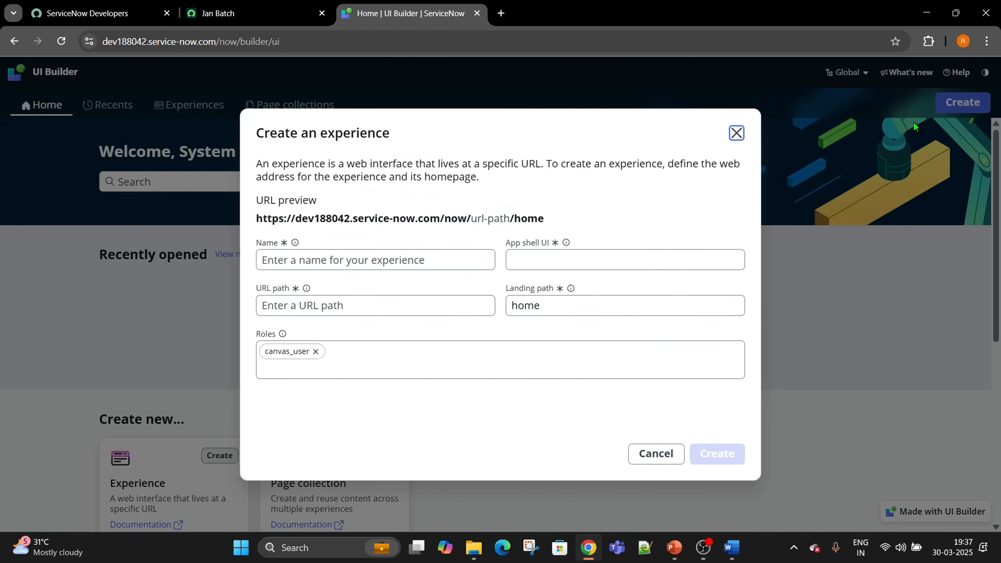
- Review the experience description, the URL preview and the help text for Roles in the creation form
{"action": "left_click_drag", "start_coordinate": [256, 163], "coordinate": [415, 171]}
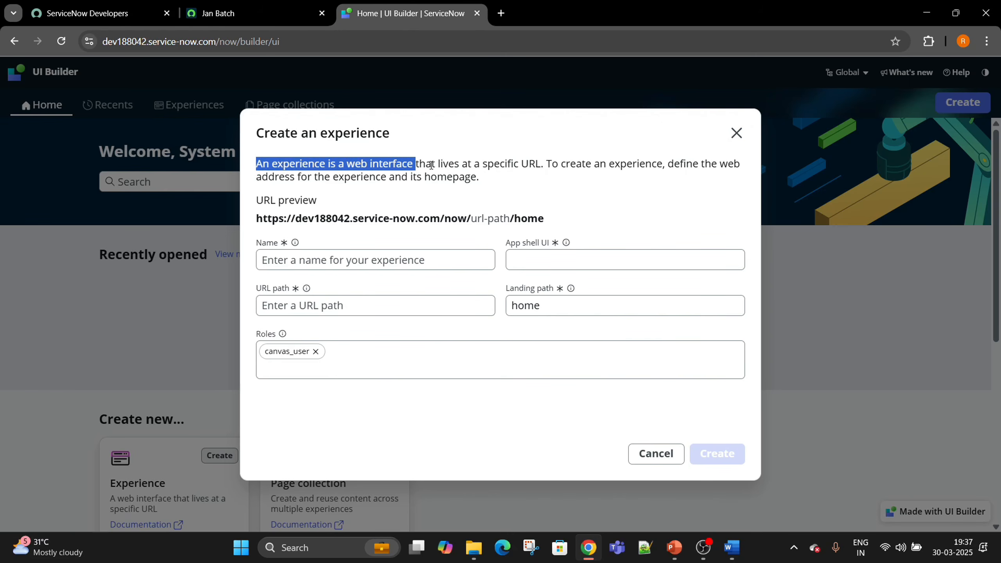
{"action": "left_click_drag", "start_coordinate": [430, 164], "coordinate": [541, 168]}
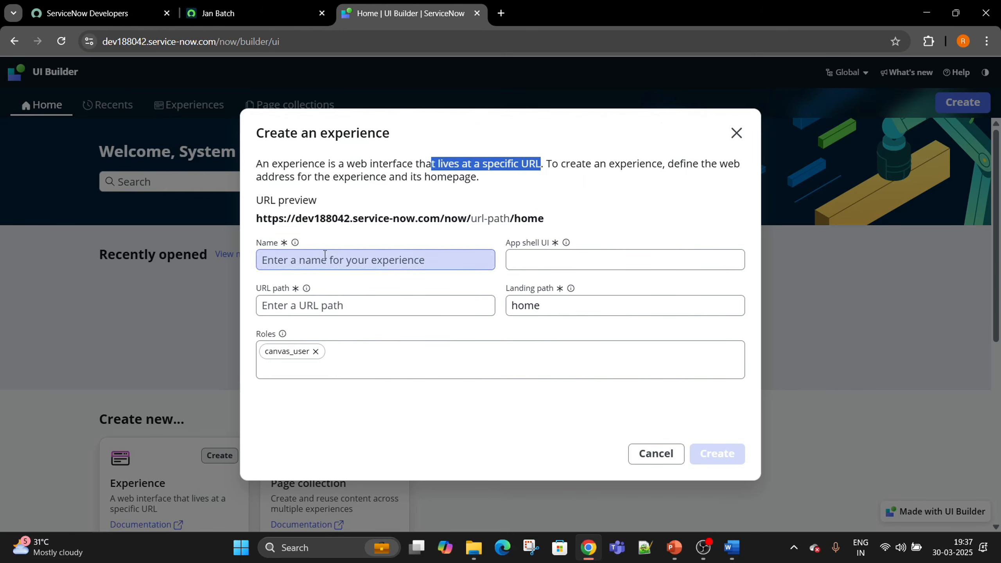
{"action": "left_click_drag", "start_coordinate": [471, 218], "coordinate": [508, 219]}
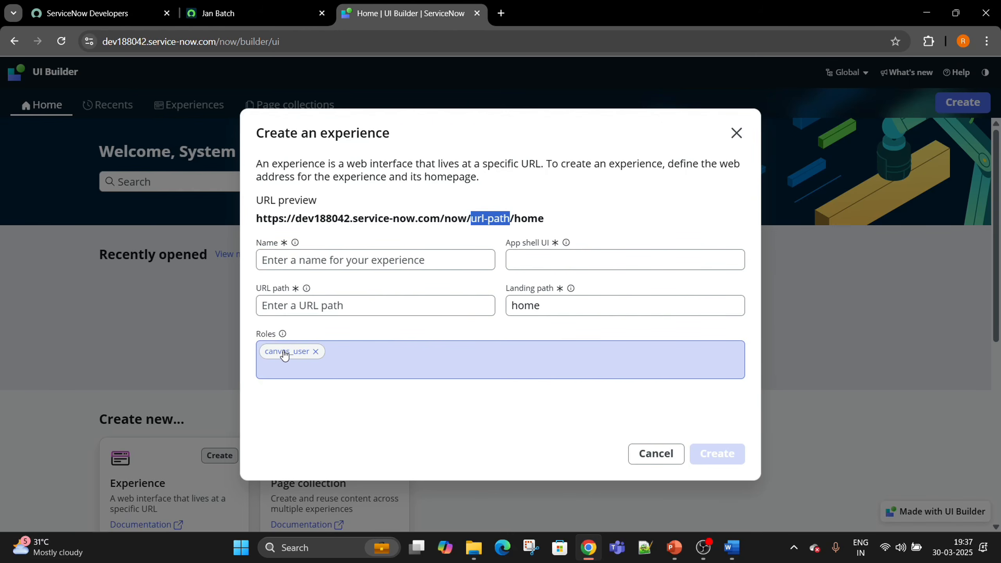
{"action": "mouse_move", "coordinate": [284, 337]}
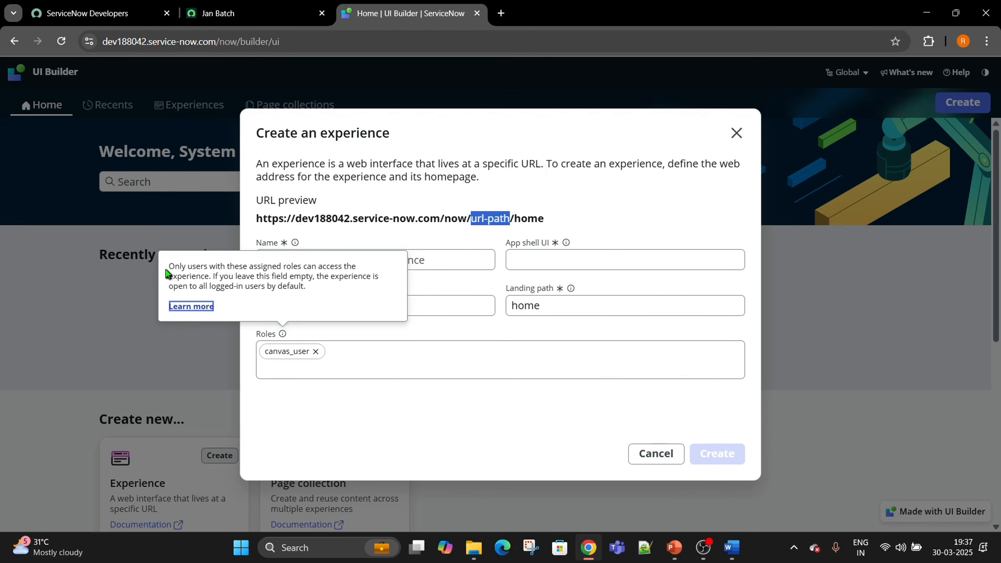
{"action": "left_click_drag", "start_coordinate": [168, 267], "coordinate": [210, 279]}
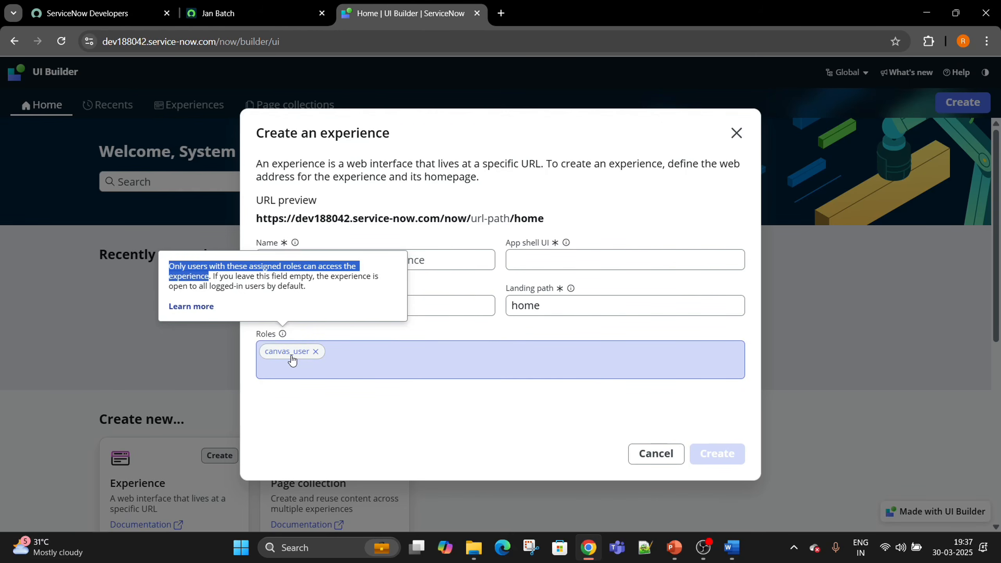
{"action": "left_click", "coordinate": [460, 202]}
- Name the new experience "Incident Workspace" and check its generated URL path
{"action": "left_click", "coordinate": [381, 264]}
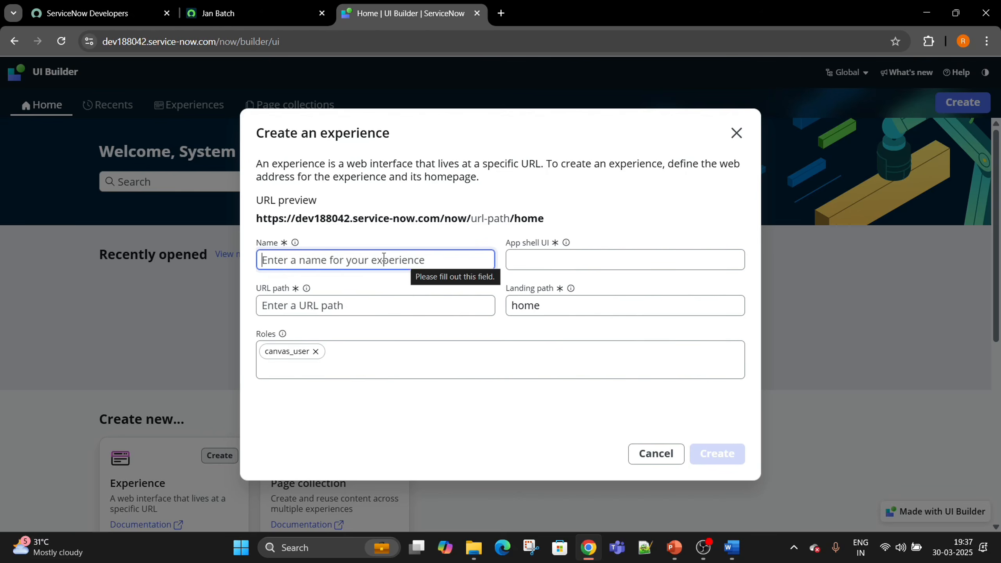
{"action": "type", "text": "Incident"}
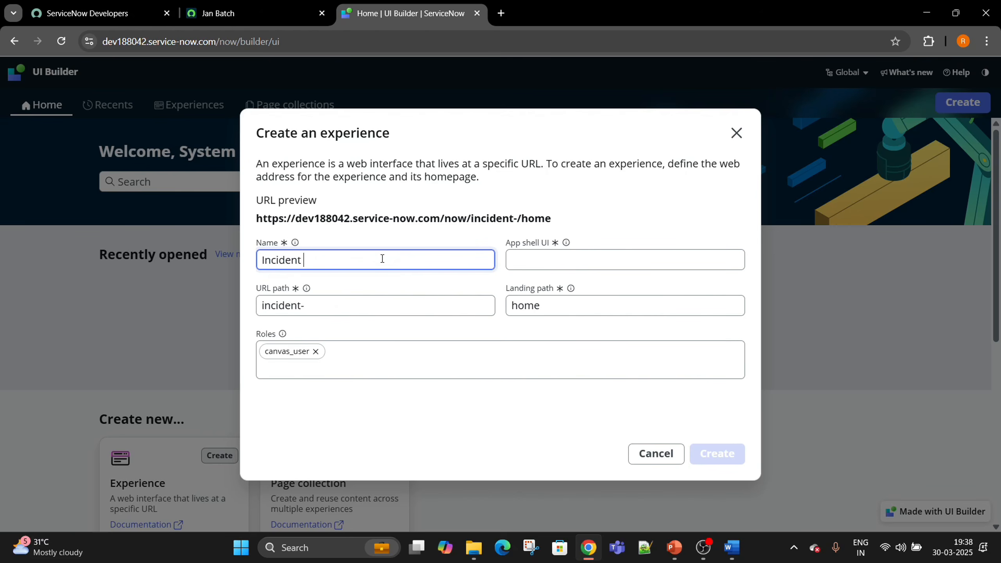
{"action": "type", "text": " WorkSpa"}
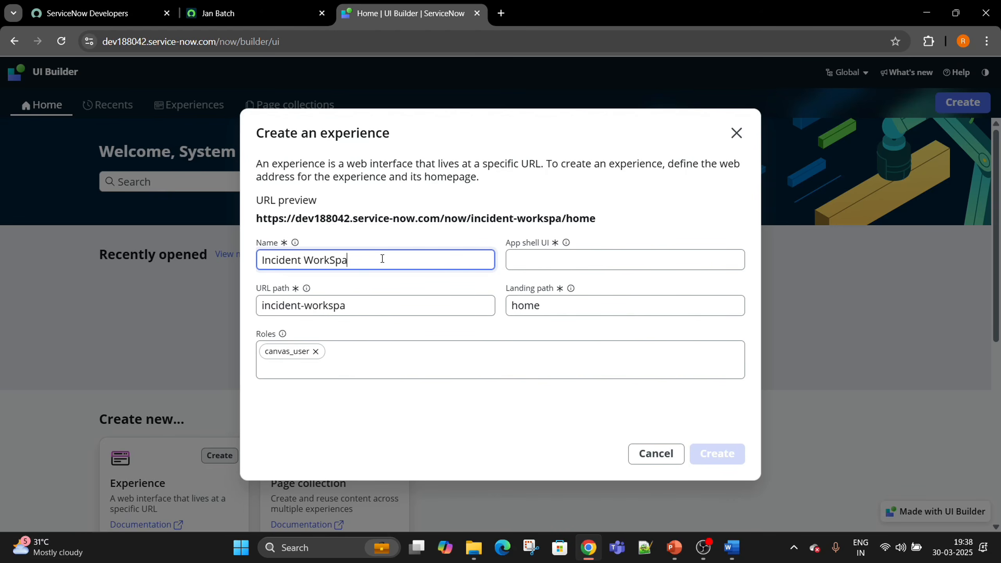
{"action": "key", "text": "BackSpace"}
{"action": "key", "text": "BackSpace"}
{"action": "key", "text": "BackSpace"}
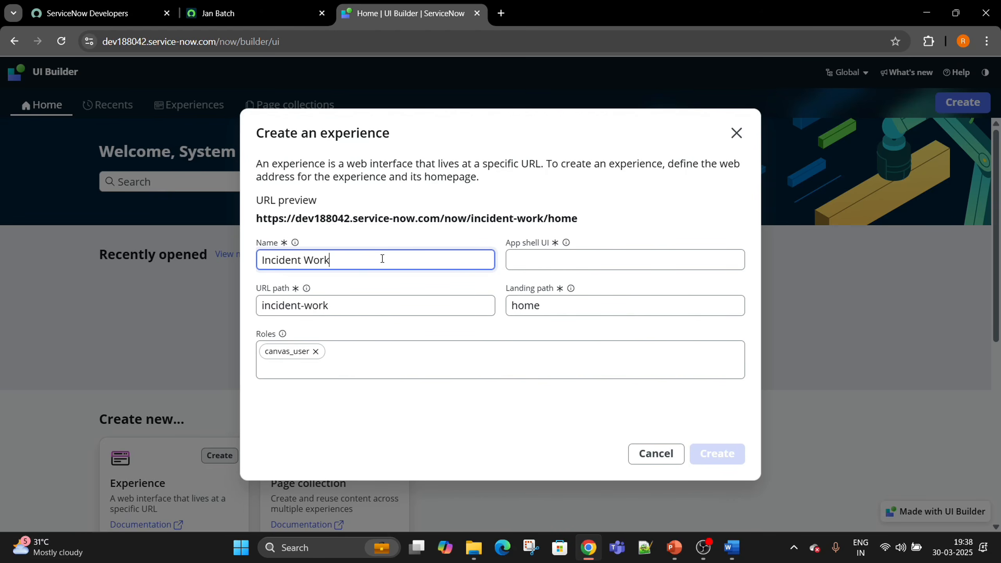
{"action": "type", "text": "space"}
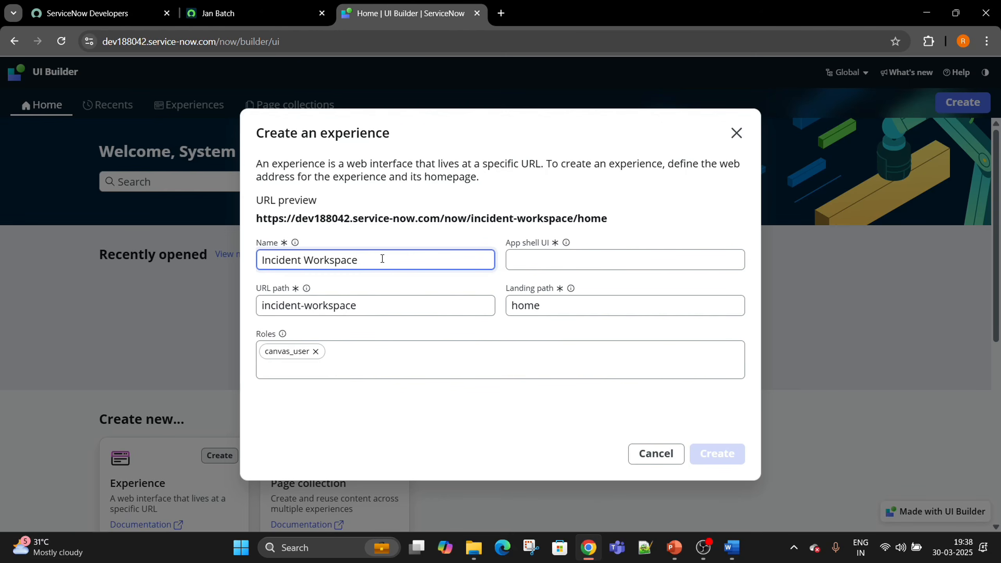
{"action": "left_click_drag", "start_coordinate": [396, 313], "coordinate": [263, 306]}
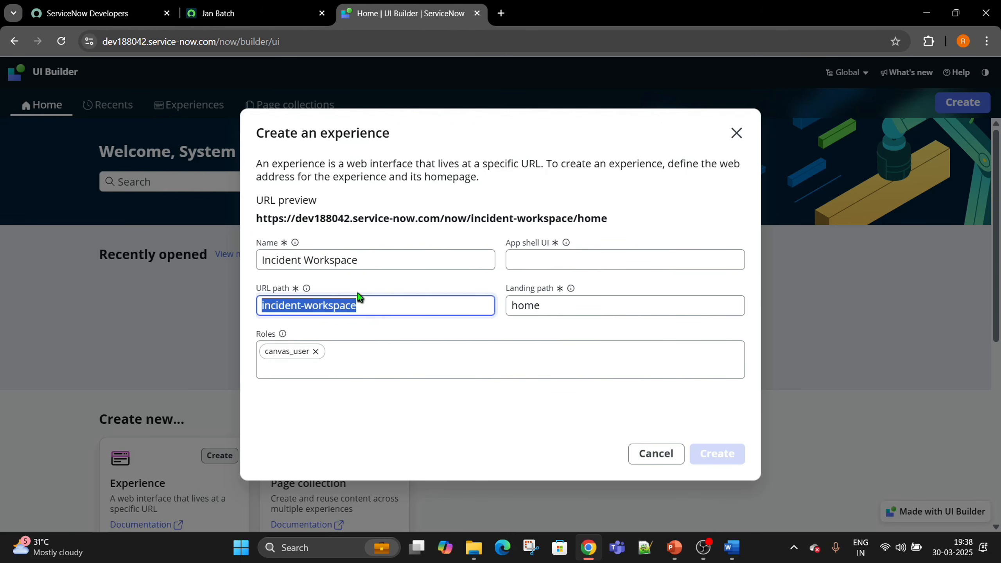
- Read the App shell UI help text and set the app shell to Workspace App Shell
{"action": "left_click_drag", "start_coordinate": [499, 247], "coordinate": [515, 247]}
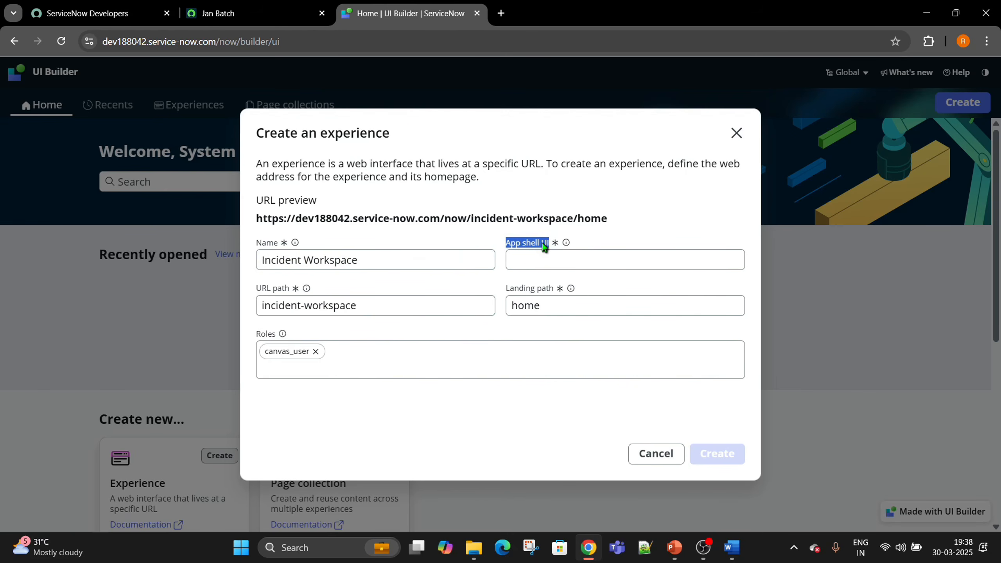
{"action": "left_click", "coordinate": [567, 243]}
{"action": "left_click_drag", "start_coordinate": [456, 166], "coordinate": [509, 169]}
{"action": "triple_click", "coordinate": [543, 168]}
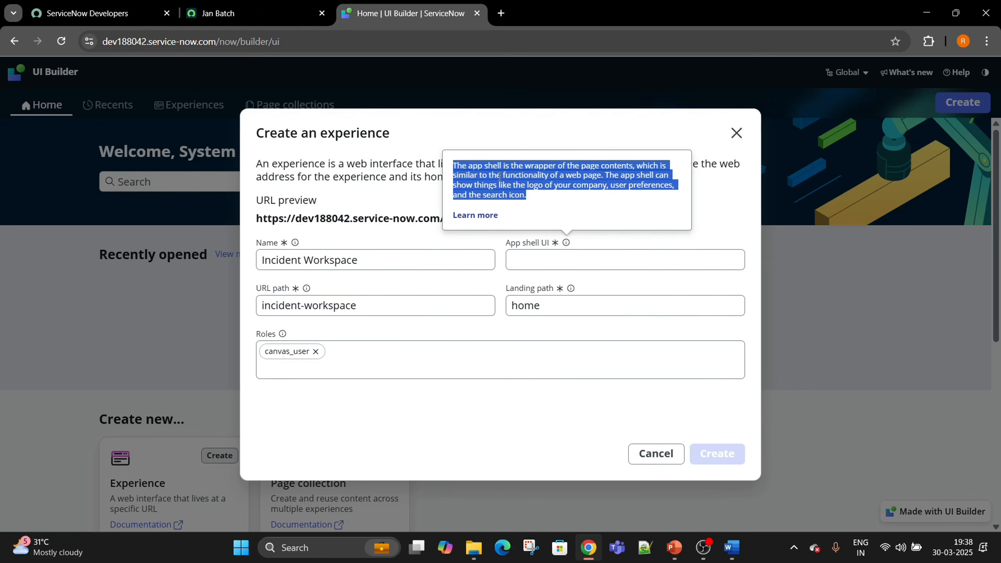
{"action": "left_click", "coordinate": [607, 181]}
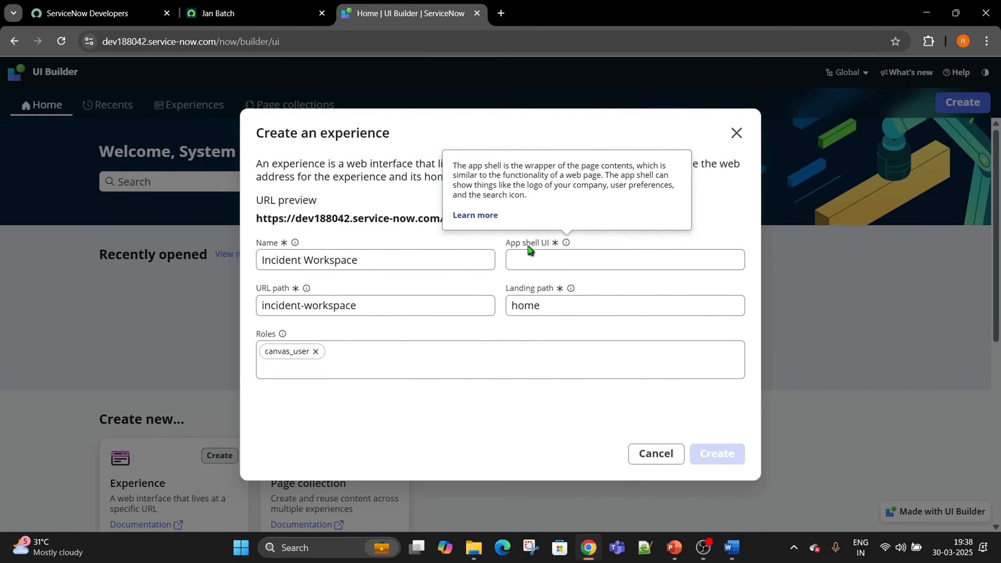
{"action": "left_click", "coordinate": [548, 260]}
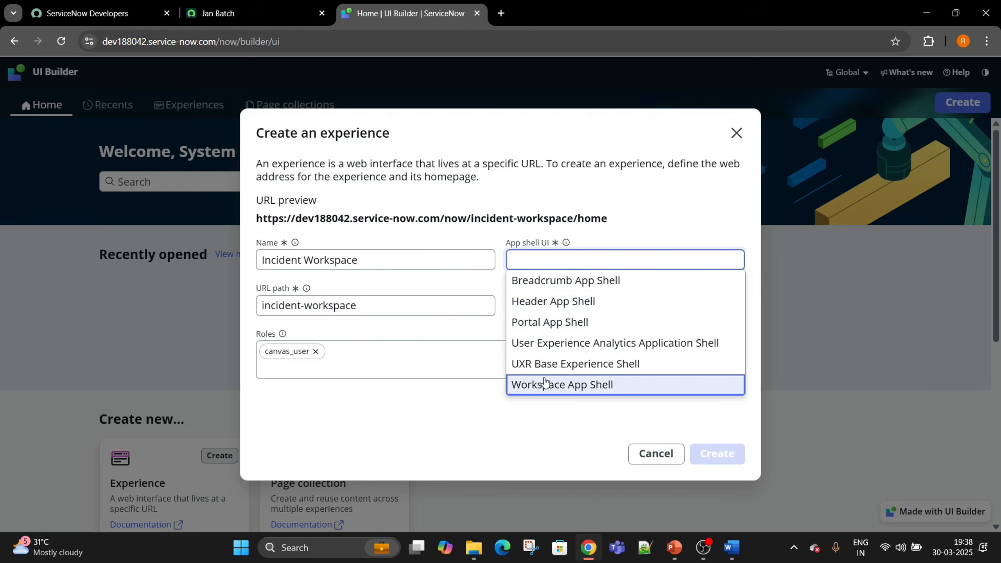
{"action": "left_click", "coordinate": [573, 386]}
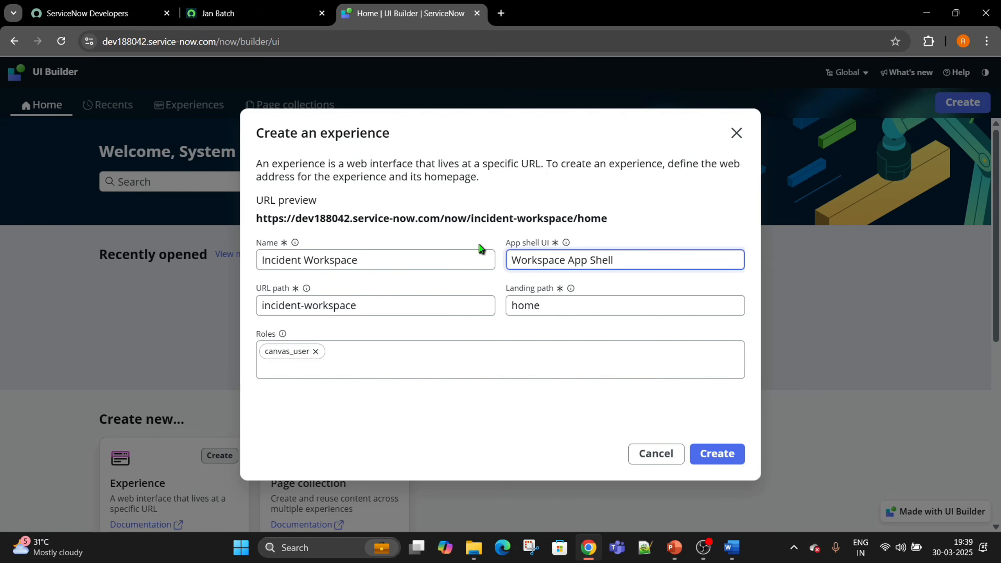
- Check the URL preview and landing path, and create the Incident Workspace experience
{"action": "left_click_drag", "start_coordinate": [474, 219], "coordinate": [548, 219]}
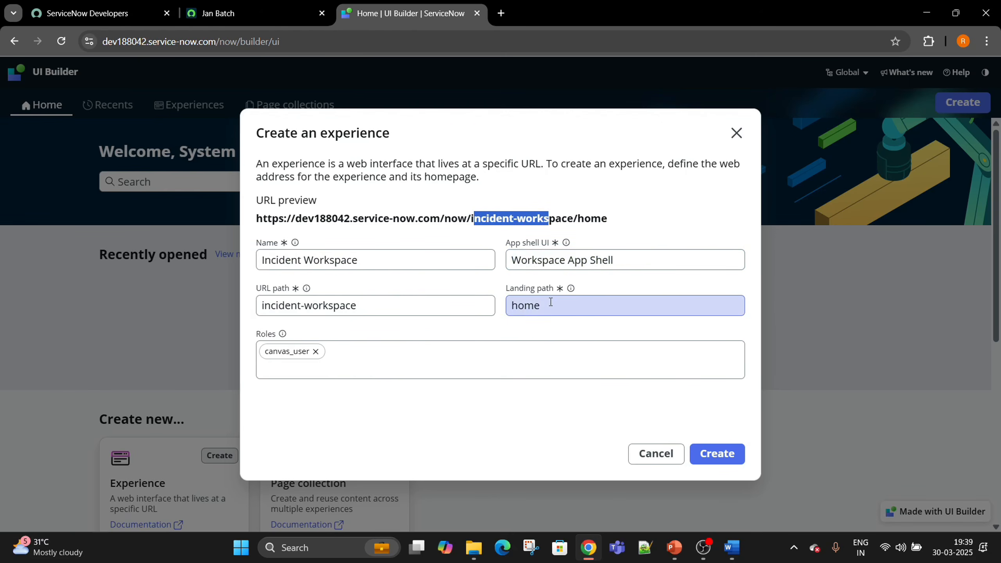
{"action": "left_click_drag", "start_coordinate": [501, 293], "coordinate": [548, 288]}
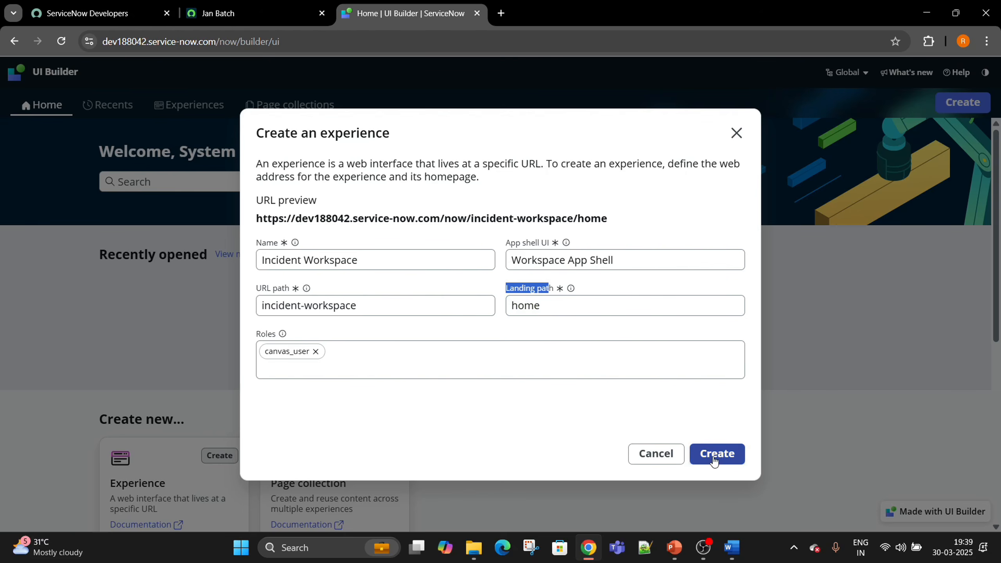
{"action": "left_click", "coordinate": [714, 461]}
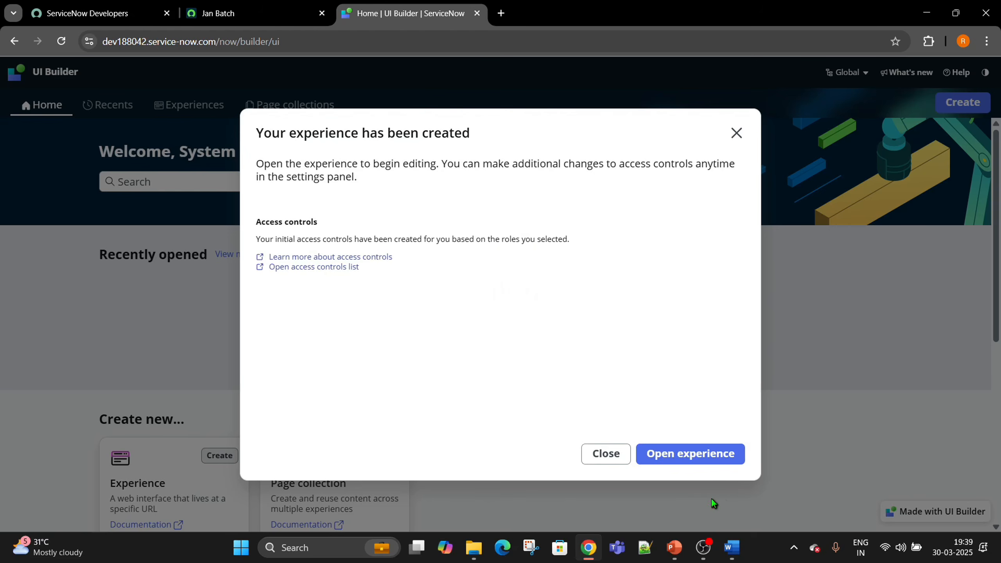
- Open the newly created experience and dismiss its guided tour without changing the auto-launch setting
{"action": "left_click", "coordinate": [670, 454]}
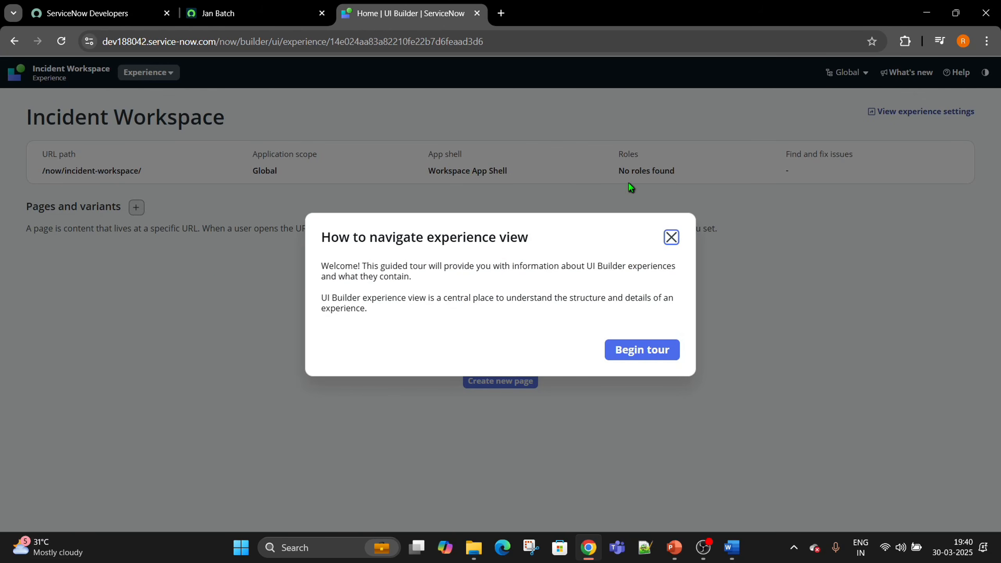
{"action": "left_click", "coordinate": [672, 236]}
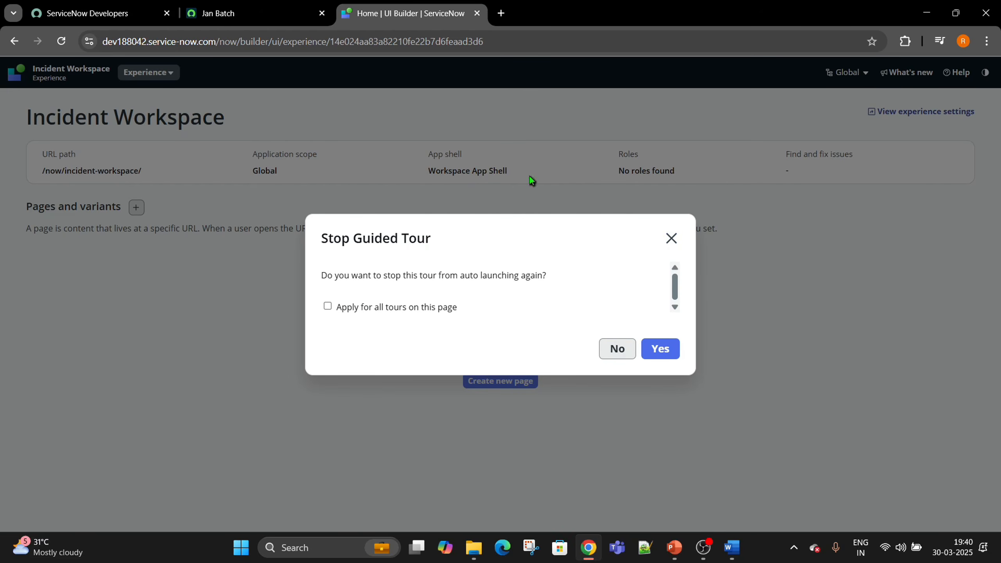
{"action": "left_click", "coordinate": [672, 239]}
- Check the instance's build name on its stats.do page in a duplicate browser tab and close that tab
{"action": "right_click", "coordinate": [351, 4]}
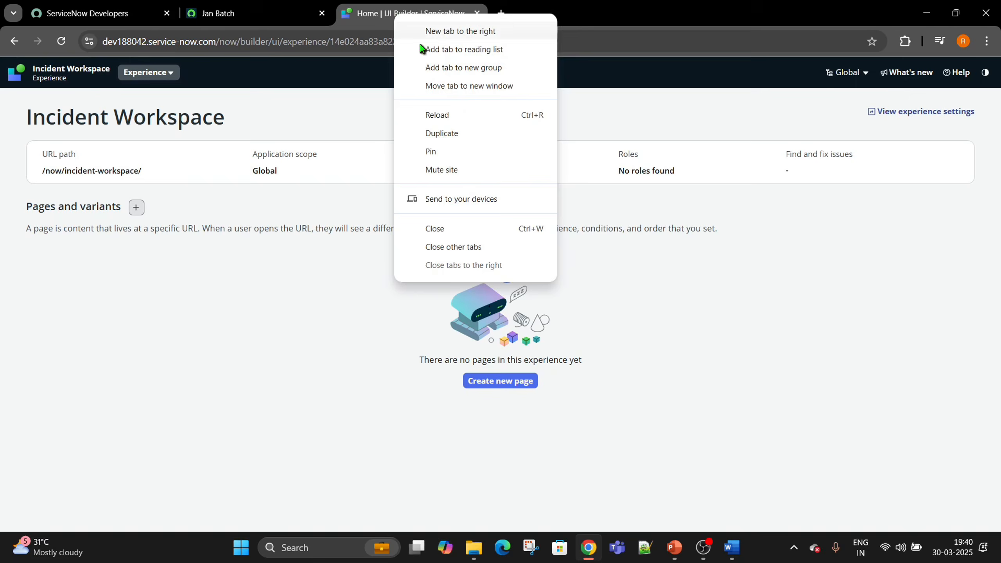
{"action": "left_click", "coordinate": [471, 139]}
{"action": "left_click_drag", "start_coordinate": [484, 41], "coordinate": [221, 60]}
{"action": "type", "text": "stats"}
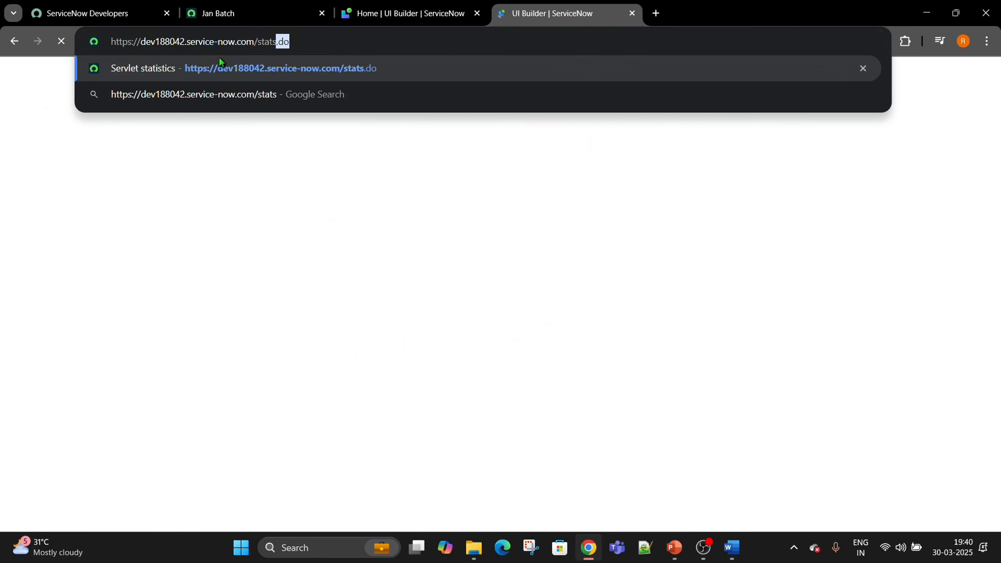
{"action": "key", "text": "Return"}
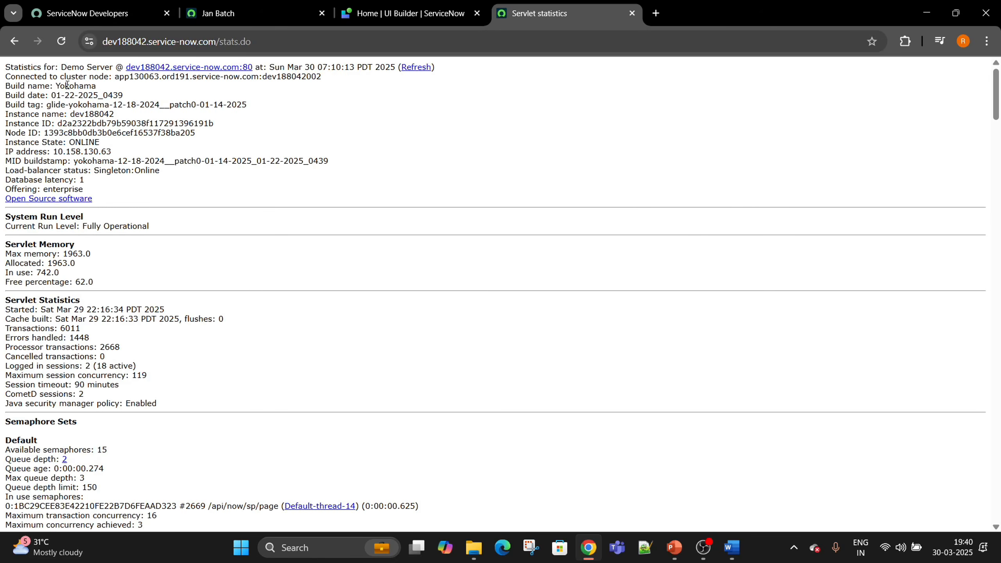
{"action": "double_click", "coordinate": [70, 89]}
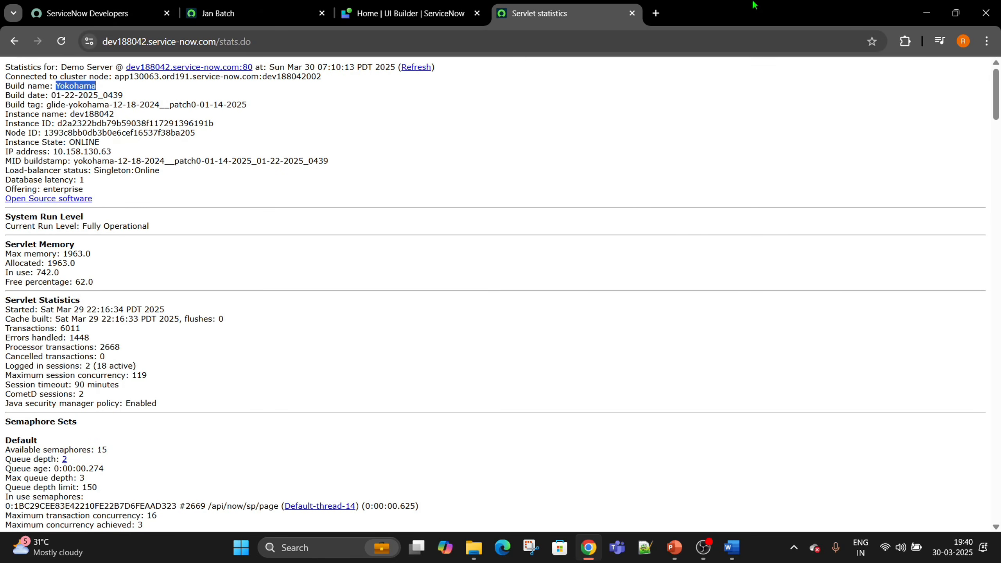
{"action": "left_click_drag", "start_coordinate": [315, 38], "coordinate": [217, 42]}
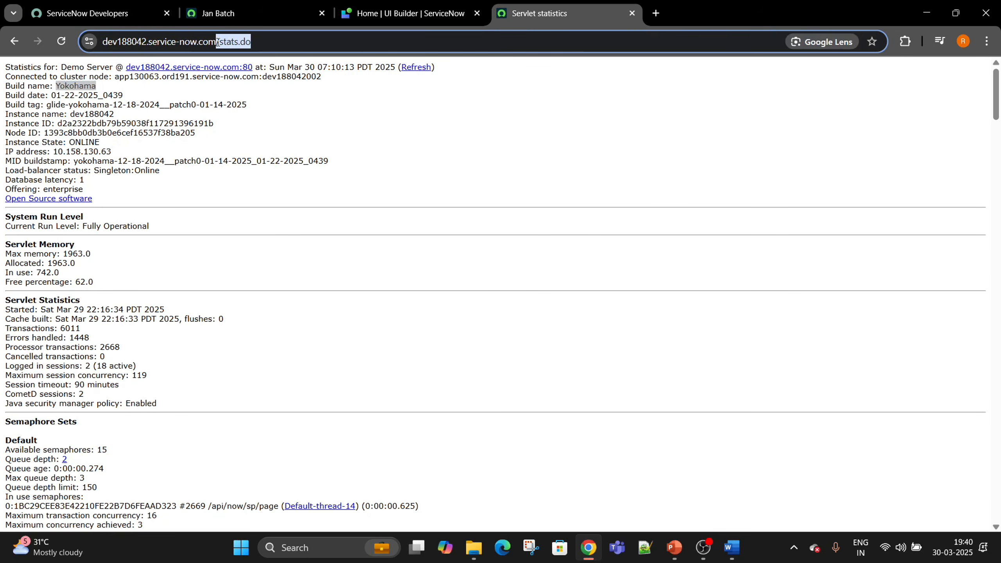
{"action": "left_click", "coordinate": [632, 13]}
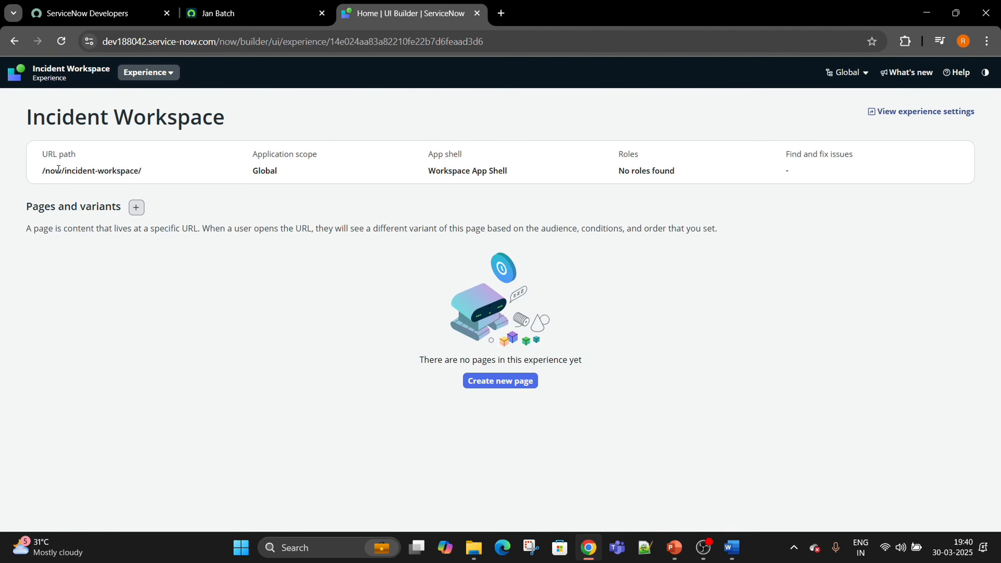
- Check the experience's URL path and app shell, start a new page, browse the page templates and choose to create it from scratch
{"action": "left_click_drag", "start_coordinate": [38, 174], "coordinate": [148, 175]}
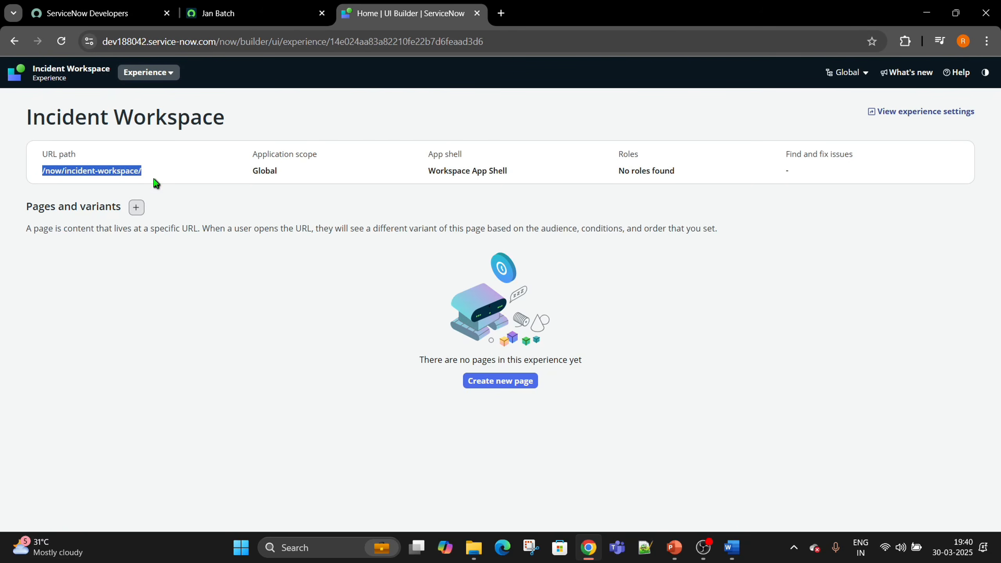
{"action": "left_click_drag", "start_coordinate": [421, 176], "coordinate": [515, 172]}
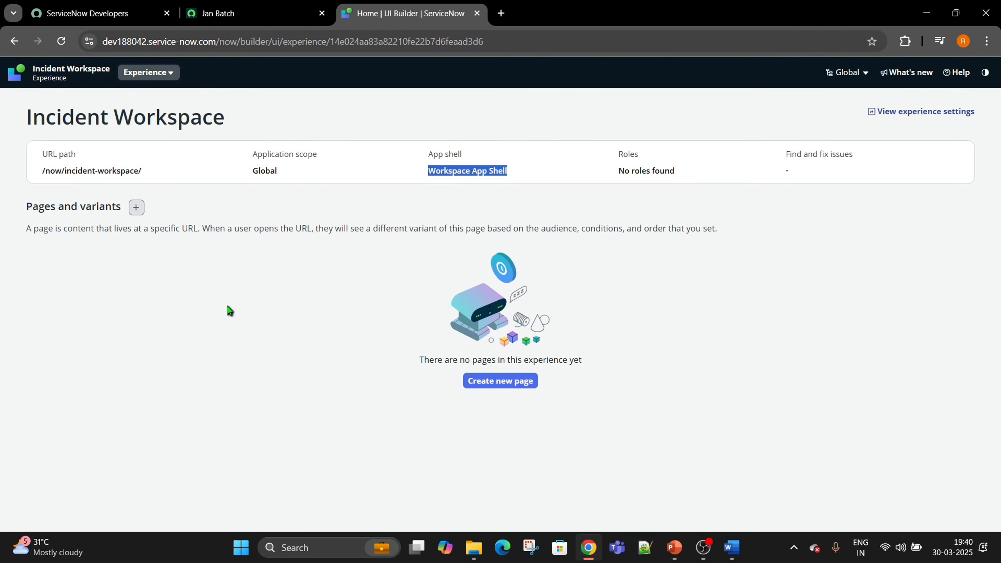
{"action": "left_click", "coordinate": [506, 386]}
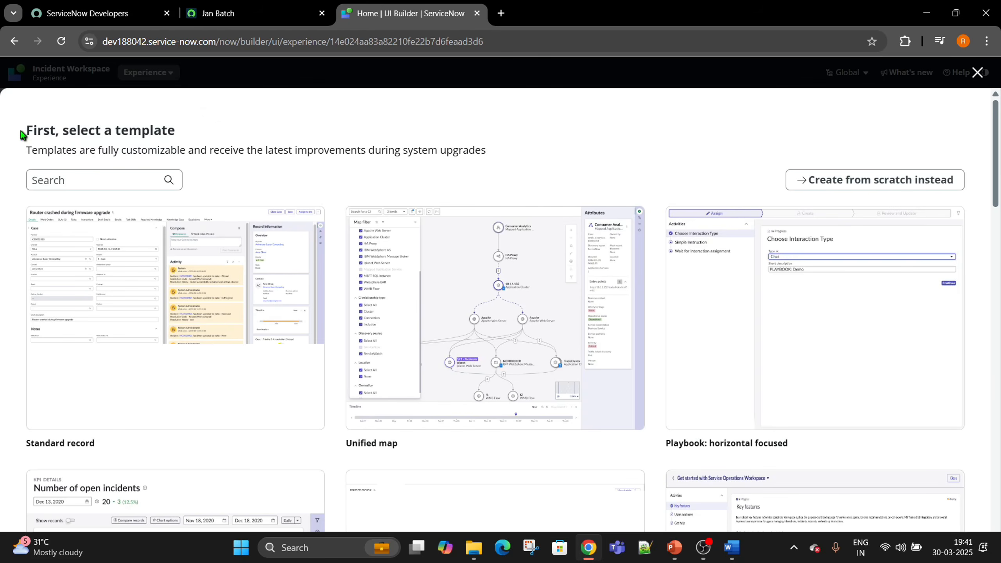
{"action": "left_click_drag", "start_coordinate": [22, 130], "coordinate": [177, 144]}
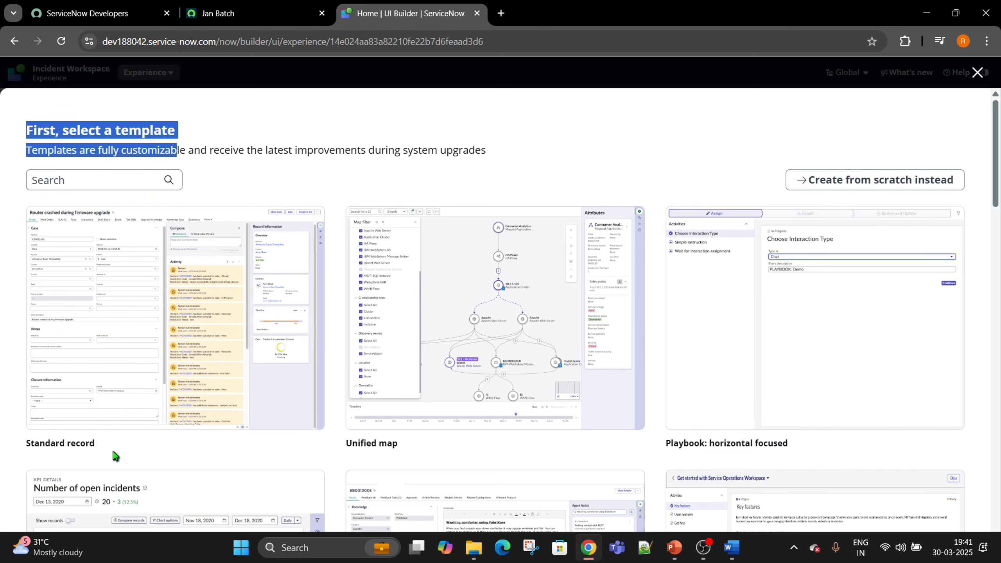
{"action": "scroll", "coordinate": [771, 292], "scroll_direction": "down", "scroll_amount": 15}
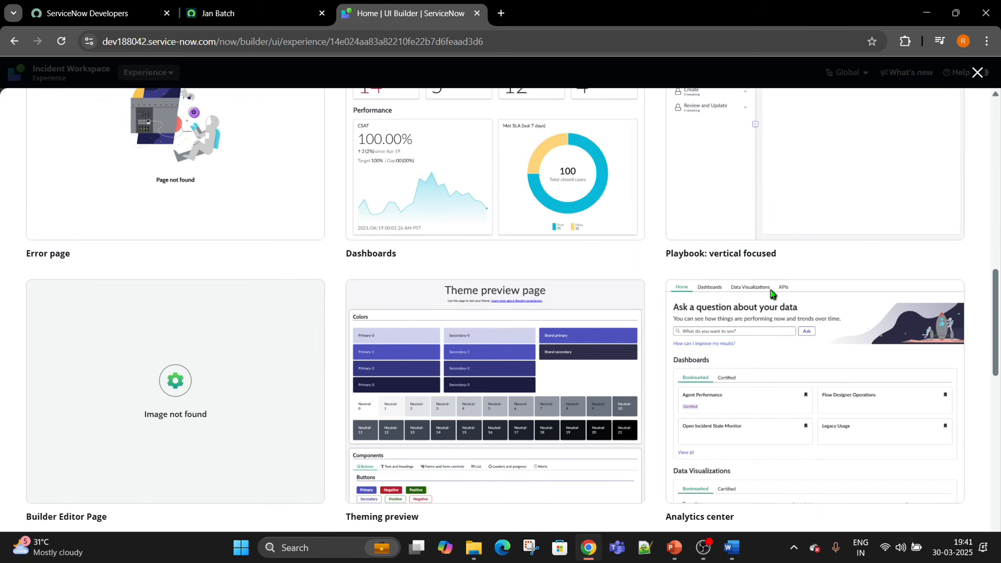
{"action": "scroll", "coordinate": [770, 294], "scroll_direction": "up", "scroll_amount": 15}
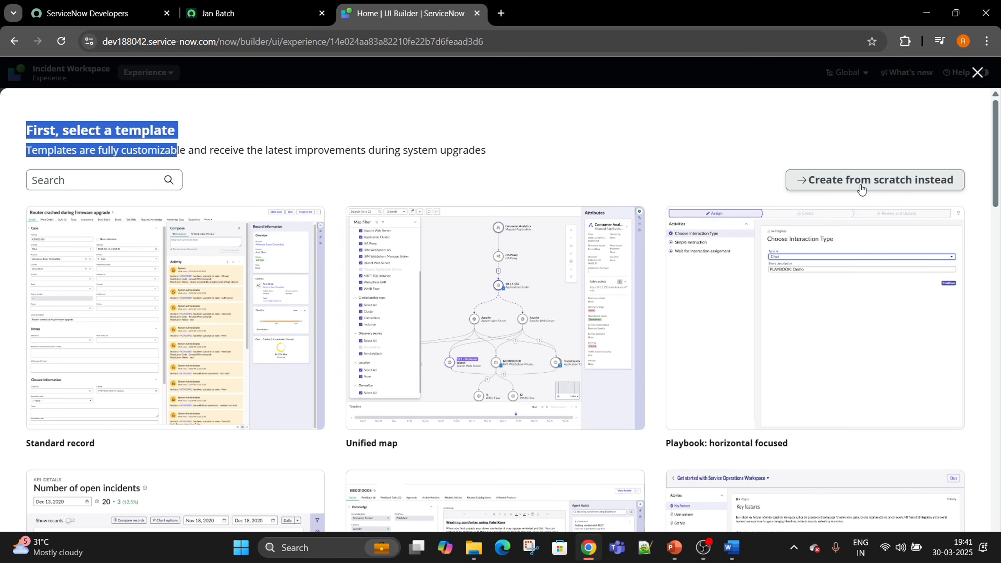
{"action": "mouse_move", "coordinate": [930, 308]}
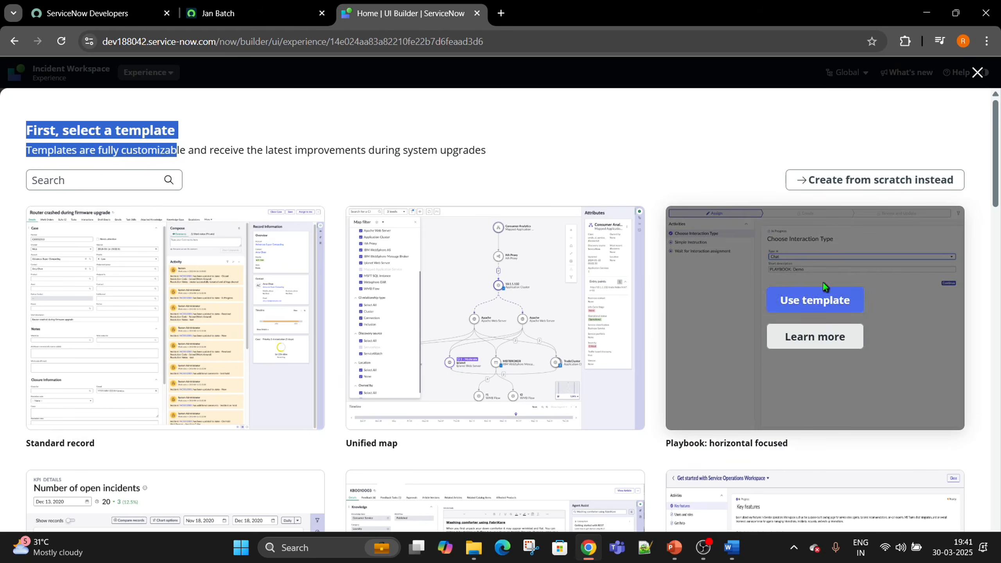
{"action": "left_click", "coordinate": [843, 179]}
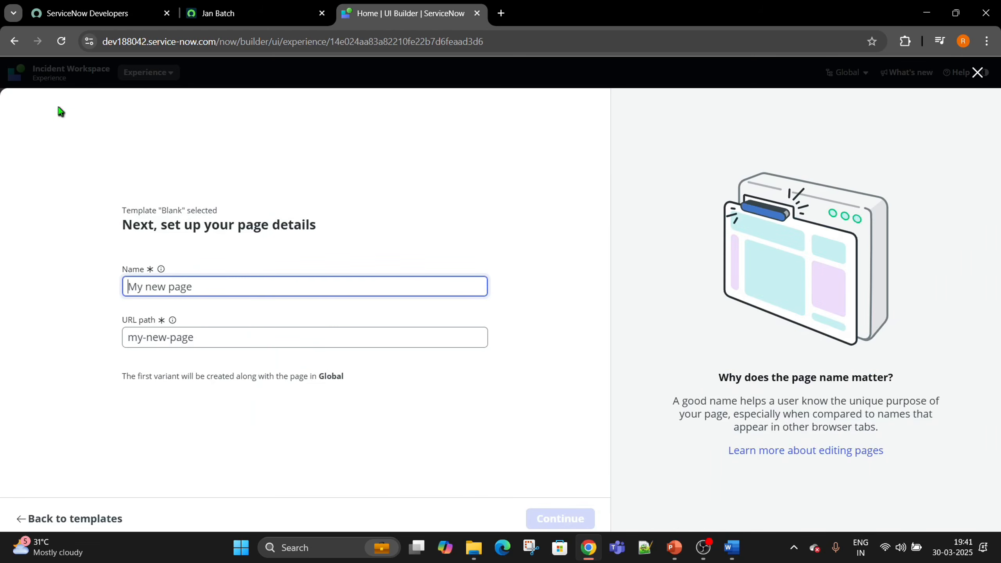
- Name the page Incident HomePage, check the URL path incident-homepage, and continue to the URL parameters
{"action": "left_click_drag", "start_coordinate": [123, 221], "coordinate": [330, 235]}
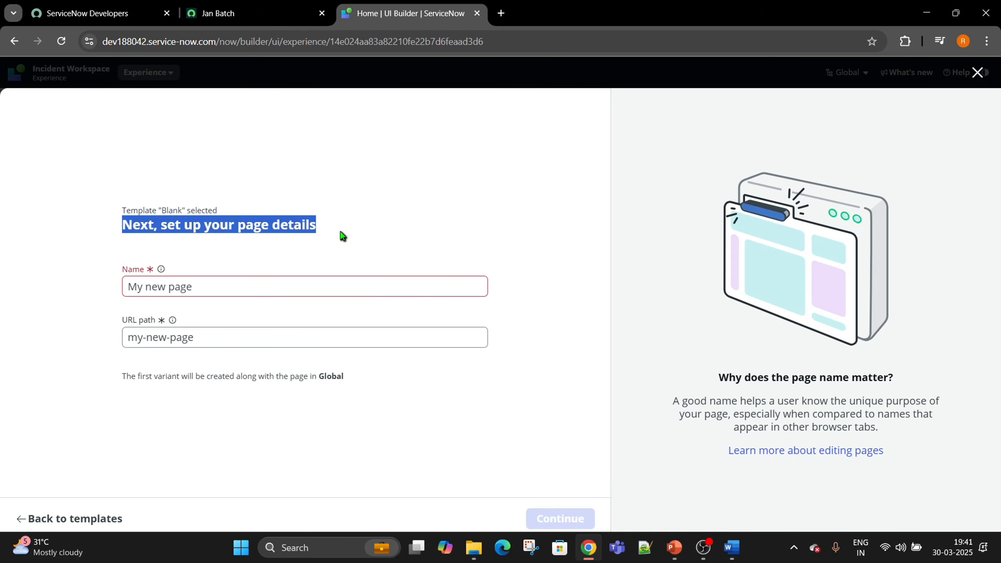
{"action": "left_click", "coordinate": [292, 288]}
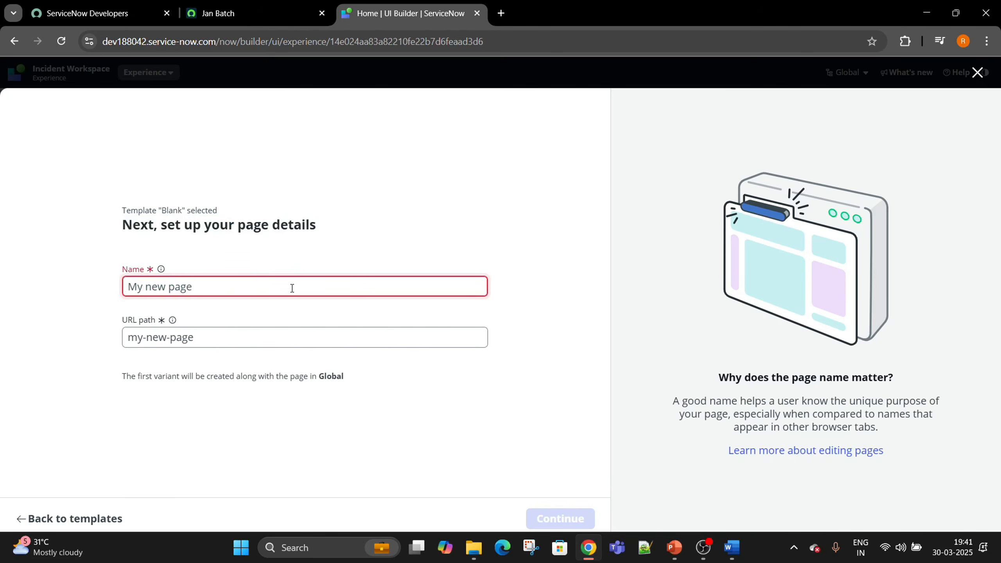
{"action": "type", "text": "Incident "}
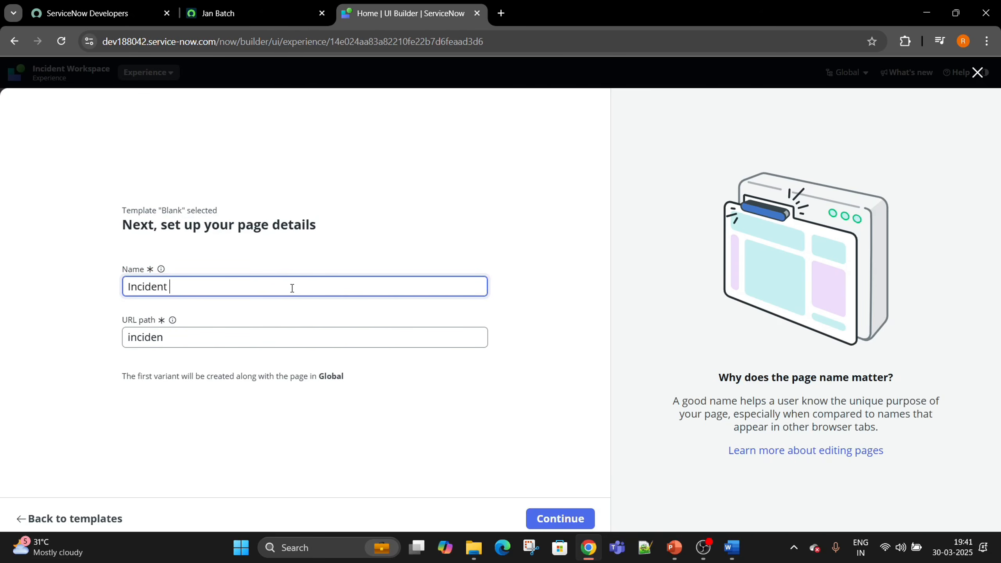
{"action": "type", "text": "HomePage"}
{"action": "left_click", "coordinate": [248, 340]}
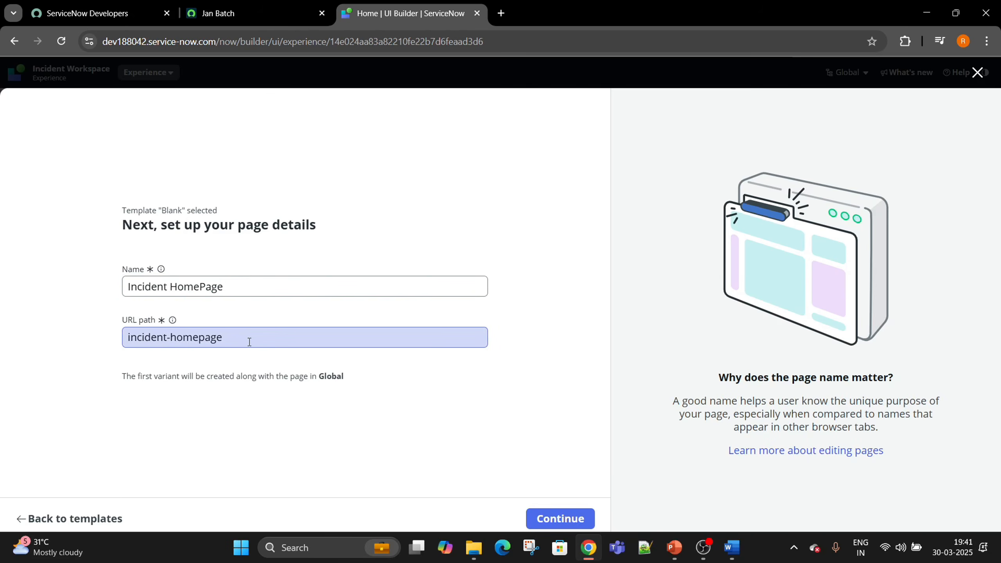
{"action": "left_click_drag", "start_coordinate": [265, 333], "coordinate": [94, 326]}
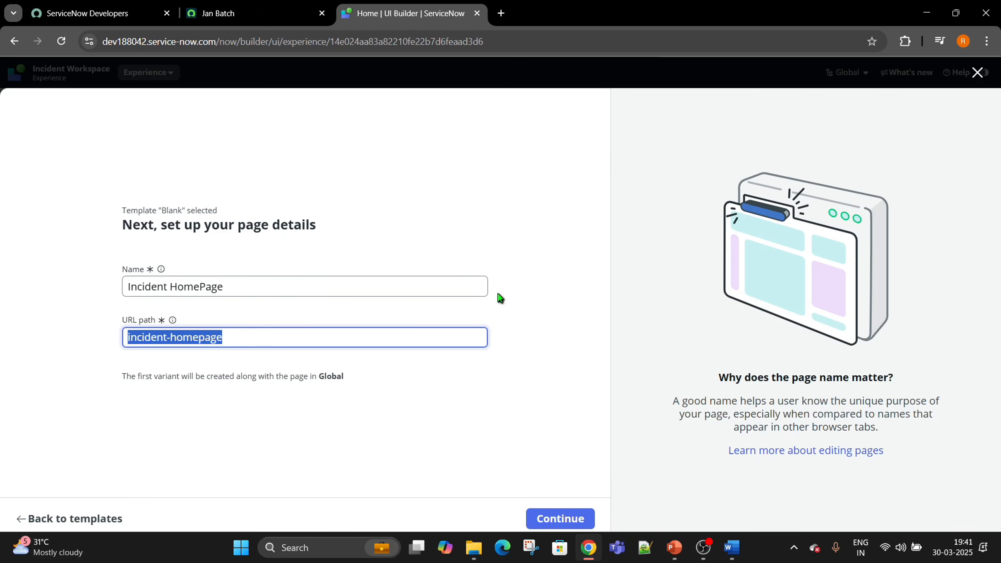
{"action": "left_click", "coordinate": [564, 520]}
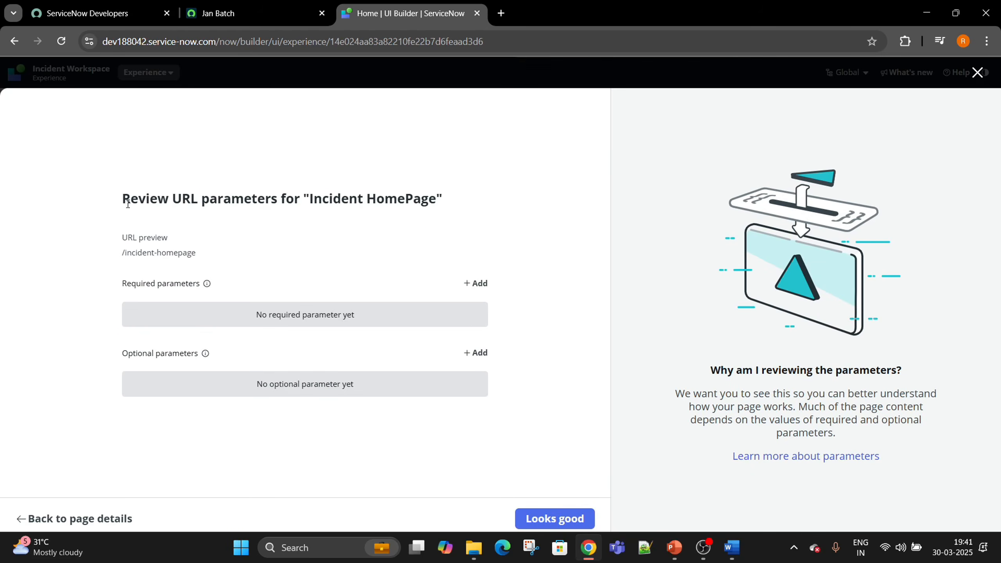
- Find the Incident application in the instance, open a new incident form in its own browser tab, and examine the parameters in its URL
{"action": "left_click_drag", "start_coordinate": [123, 199], "coordinate": [450, 198]}
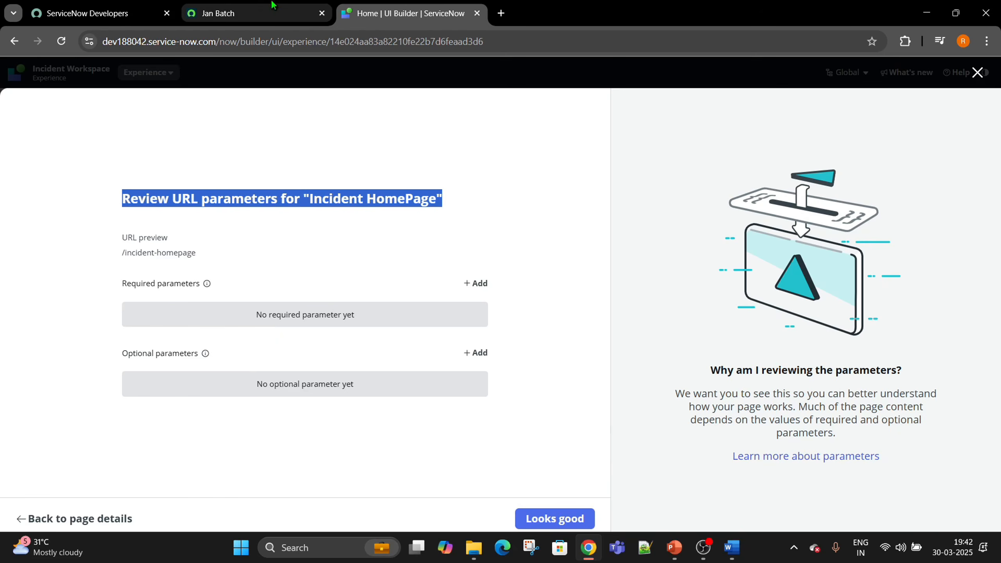
{"action": "left_click", "coordinate": [244, 13]}
{"action": "left_click", "coordinate": [89, 111]}
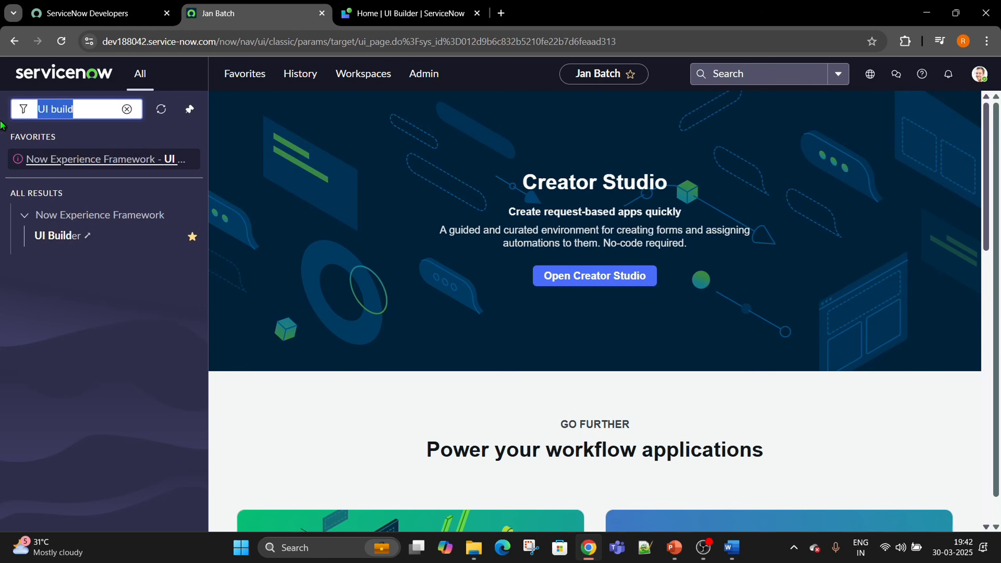
{"action": "type", "text": "Incident"}
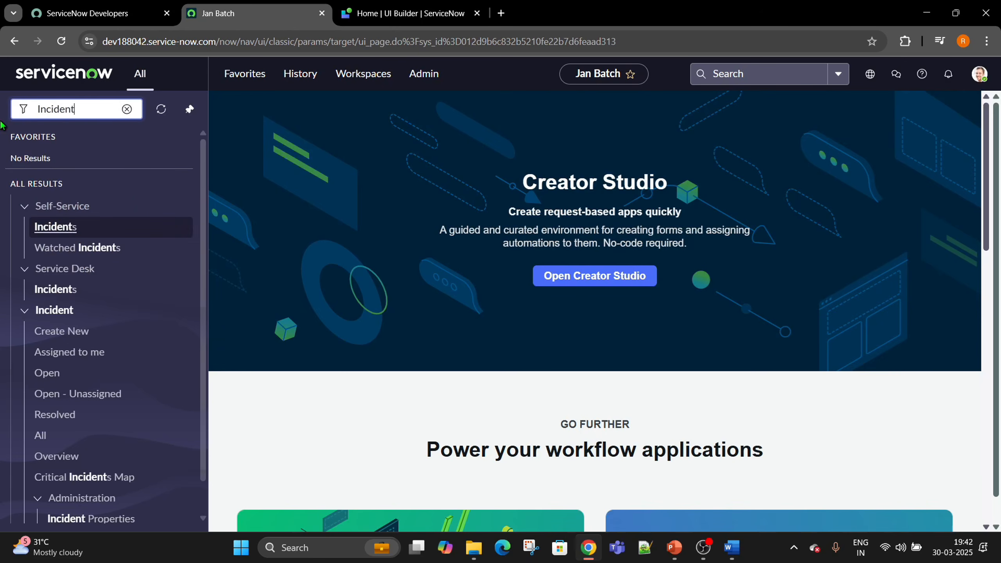
{"action": "left_click", "coordinate": [49, 330]}
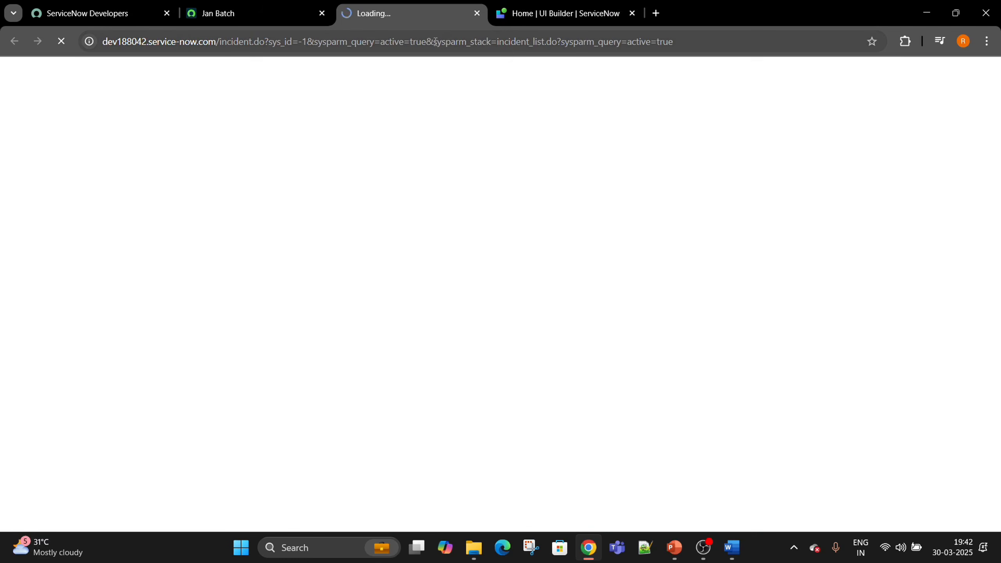
{"action": "left_click_drag", "start_coordinate": [434, 44], "coordinate": [492, 44]}
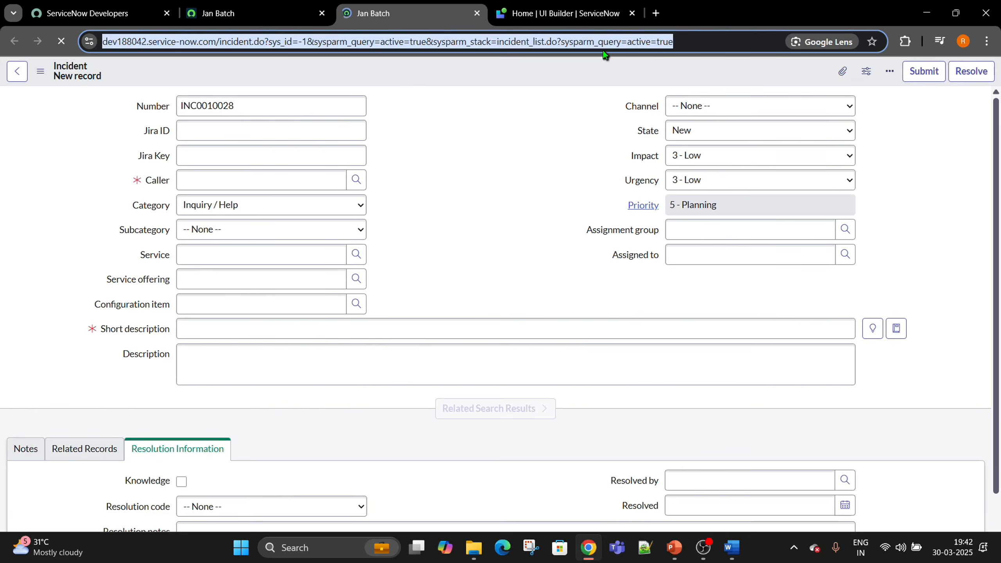
{"action": "left_click", "coordinate": [587, 11]}
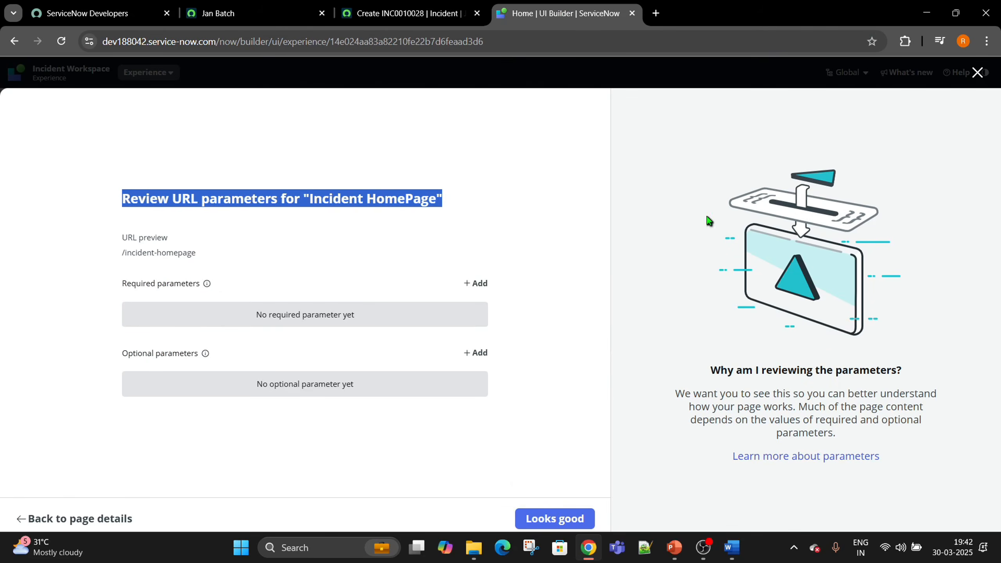
{"action": "left_click", "coordinate": [369, 12]}
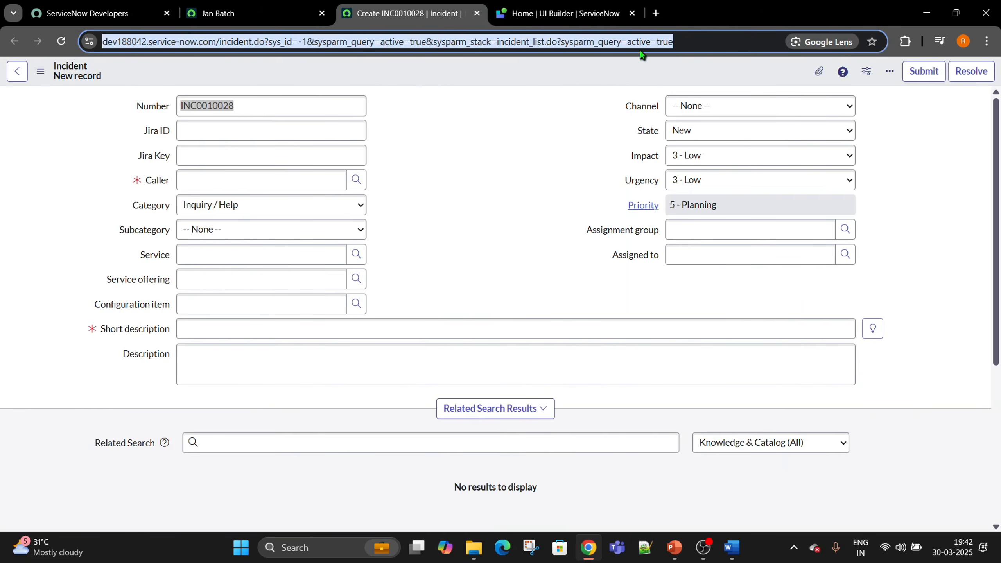
- Open the list of all incidents in another browser tab, close the new-incident tab, and examine the URL parameters of an existing incident record
{"action": "left_click", "coordinate": [252, 12]}
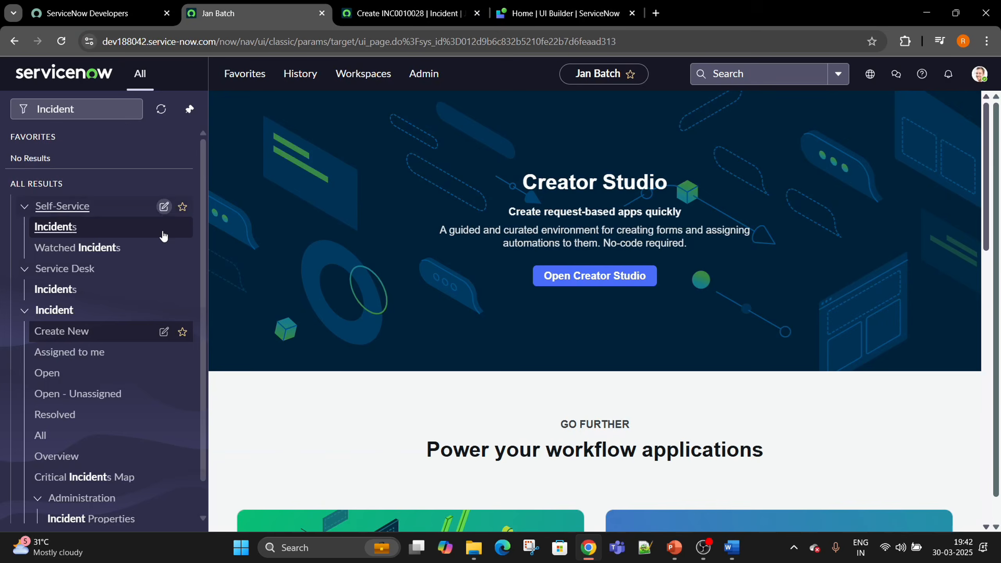
{"action": "left_click", "coordinate": [43, 441], "text": "ctrl"}
{"action": "left_click", "coordinate": [396, 5]}
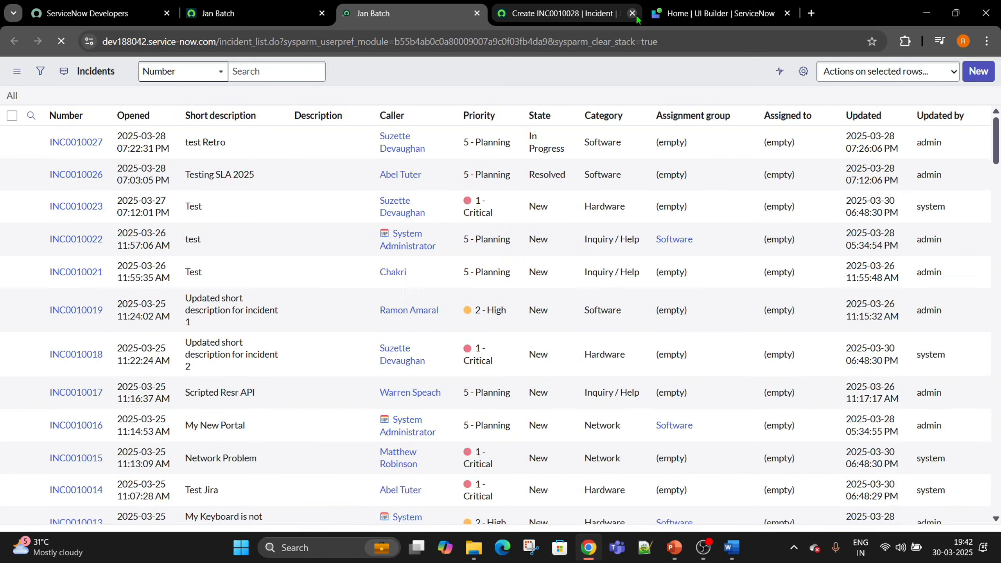
{"action": "left_click", "coordinate": [632, 13]}
{"action": "left_click", "coordinate": [85, 174]}
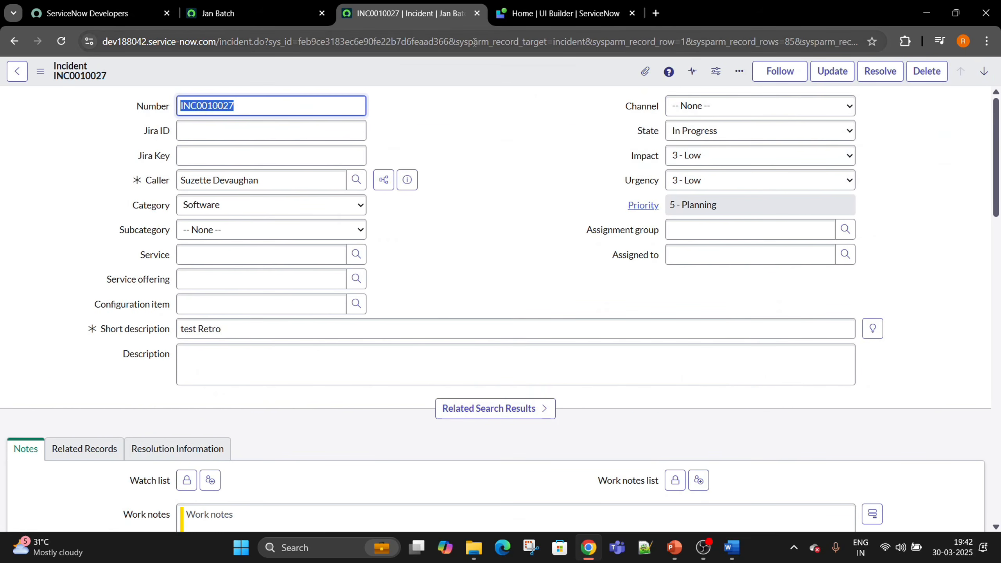
{"action": "left_click_drag", "start_coordinate": [473, 41], "coordinate": [549, 41]}
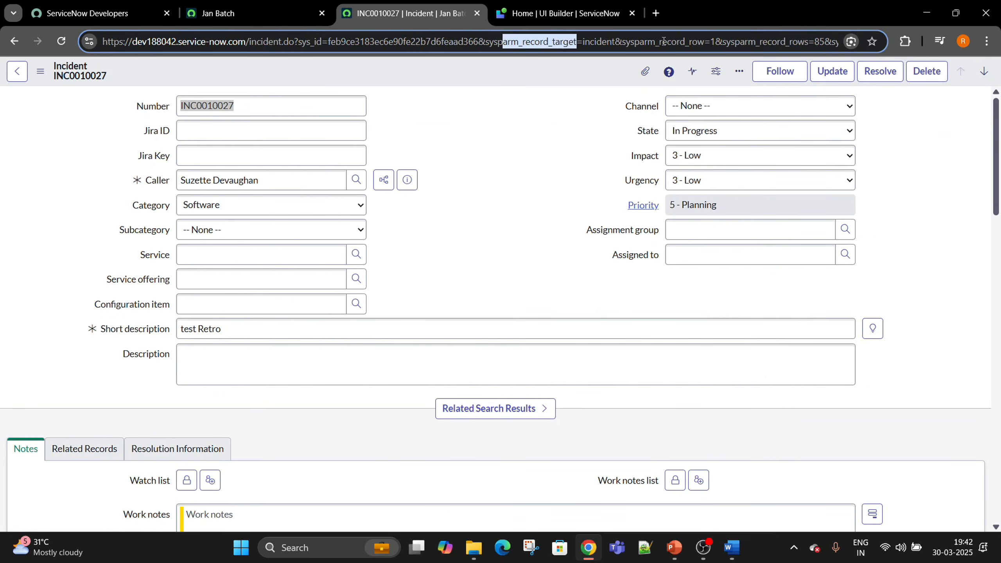
- Return to the page setup, review the required and optional parameters, and accept them without adding any
{"action": "left_click", "coordinate": [563, 14]}
{"action": "left_click_drag", "start_coordinate": [100, 282], "coordinate": [243, 281]}
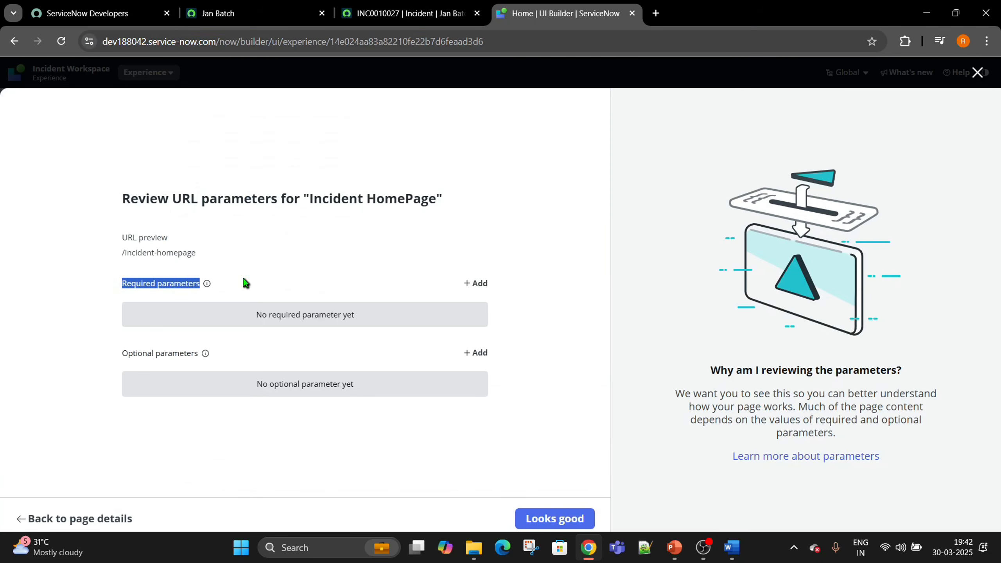
{"action": "left_click_drag", "start_coordinate": [71, 350], "coordinate": [271, 352]}
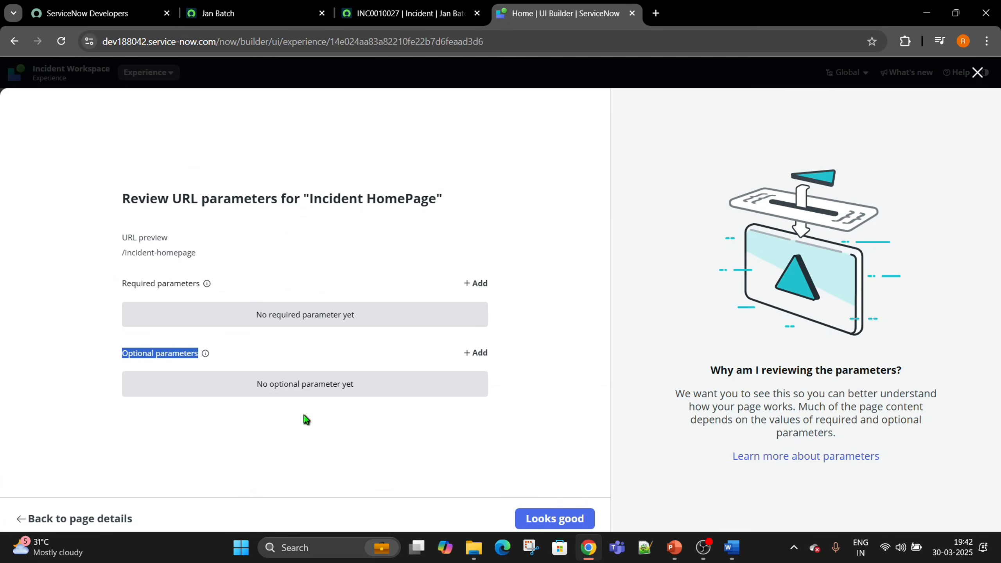
{"action": "left_click", "coordinate": [378, 491]}
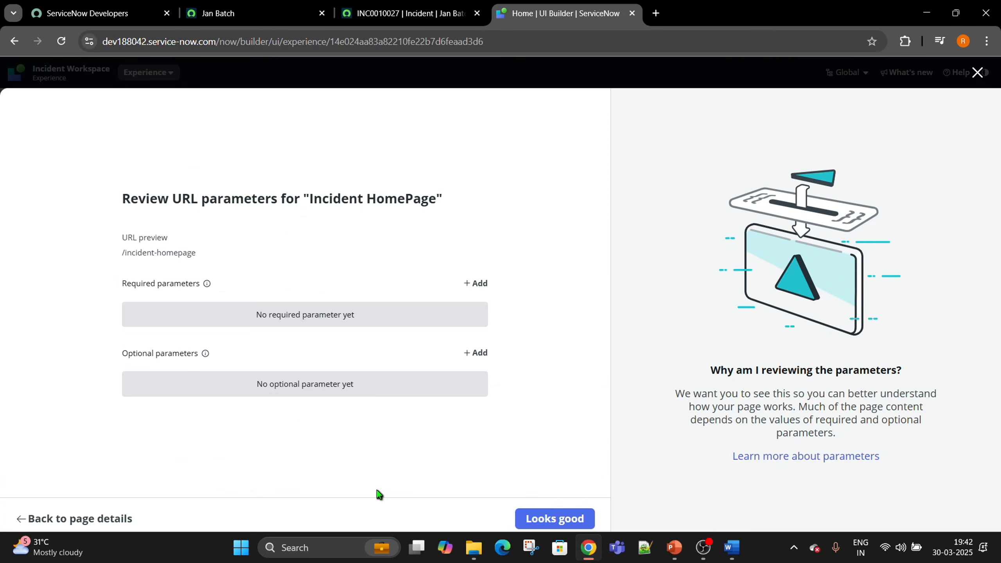
{"action": "left_click", "coordinate": [526, 511]}
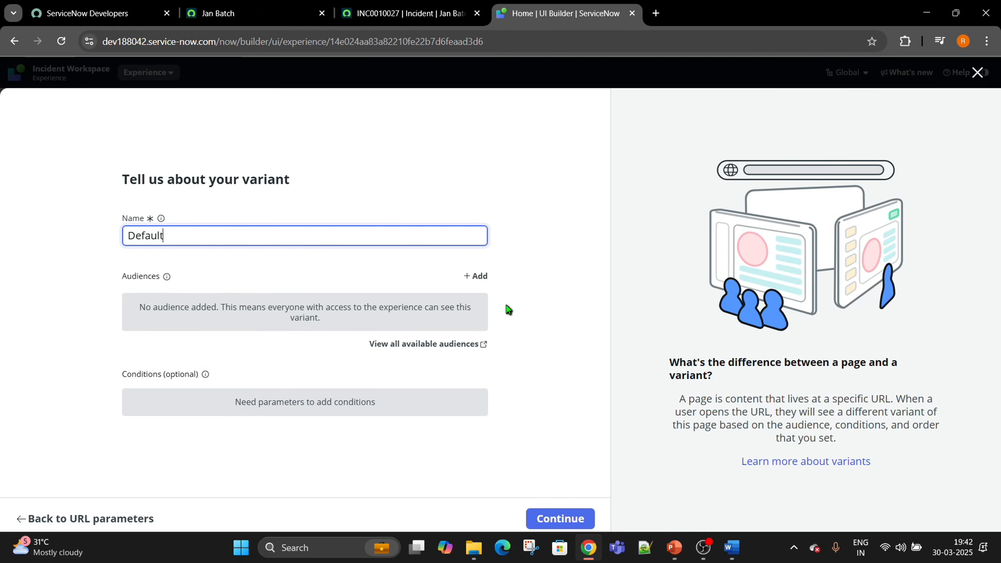
- Accept the Default variant, compare the two breakpoint options, and create the page with Build responsive
{"action": "left_click", "coordinate": [559, 520]}
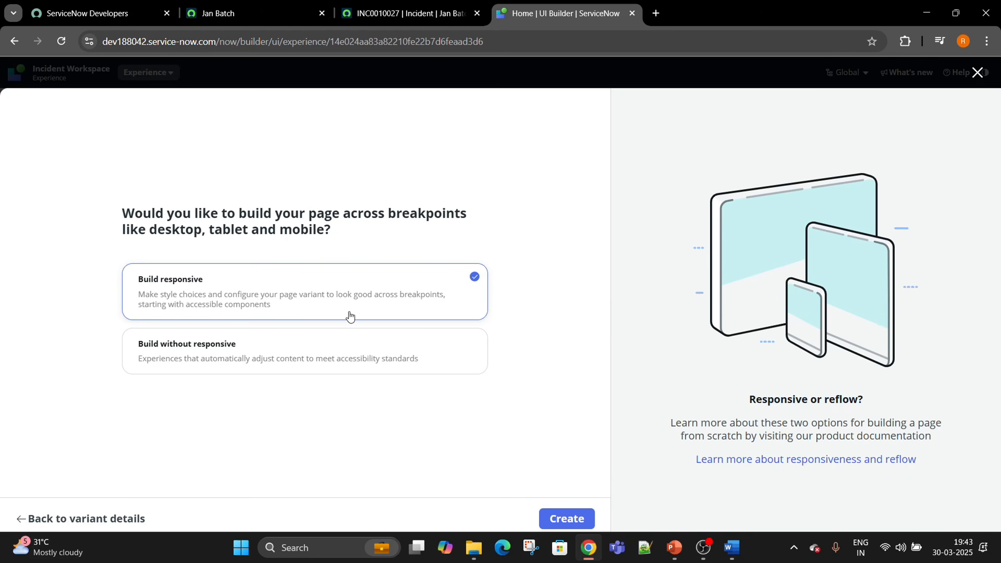
{"action": "left_click", "coordinate": [220, 361]}
{"action": "left_click", "coordinate": [368, 291]}
{"action": "left_click", "coordinate": [579, 520]}
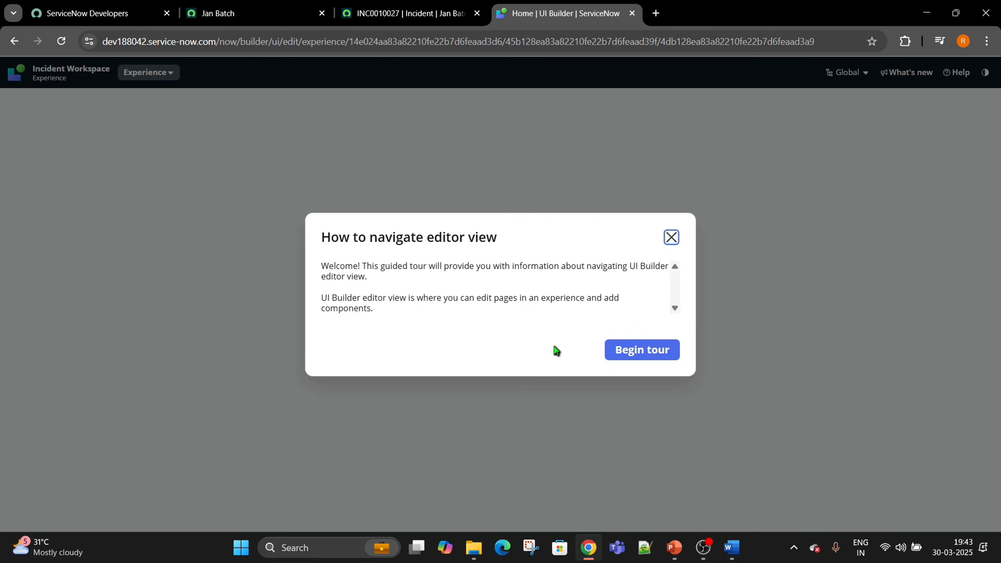
- Dismiss the editor view's guided tour and its auto-launch question, and select the page body on the canvas
{"action": "left_click", "coordinate": [671, 238]}
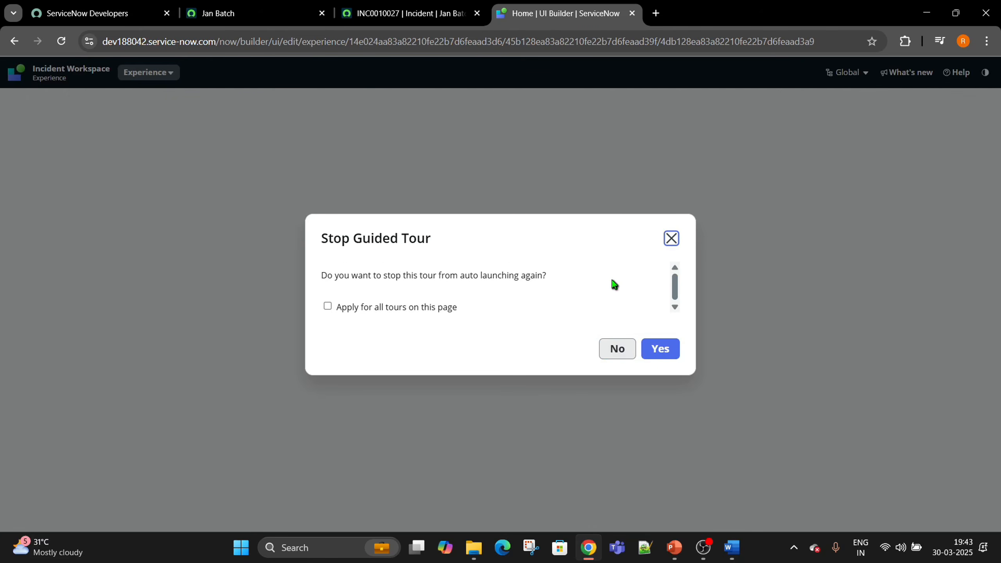
{"action": "left_click", "coordinate": [671, 237]}
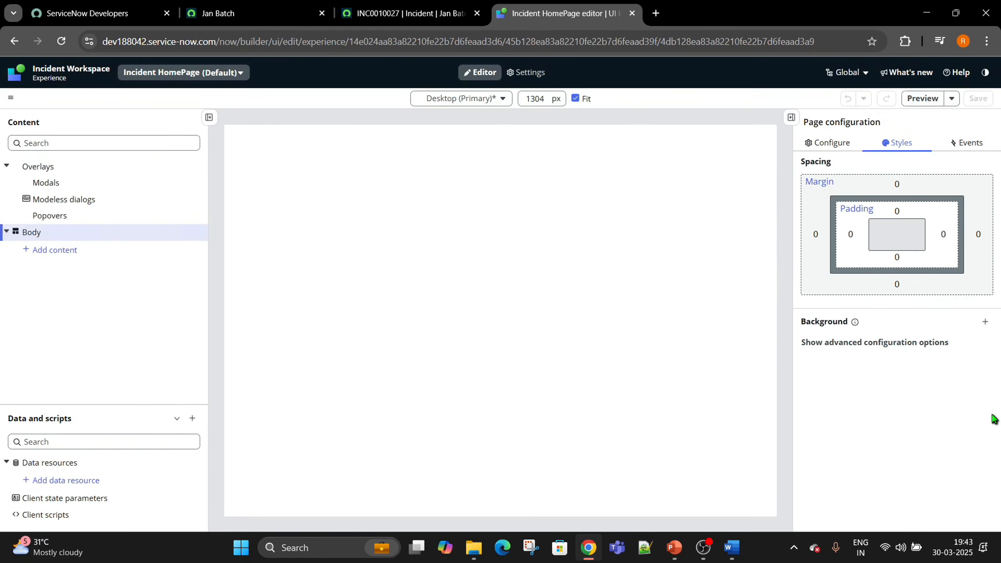
{"action": "left_click", "coordinate": [594, 247]}
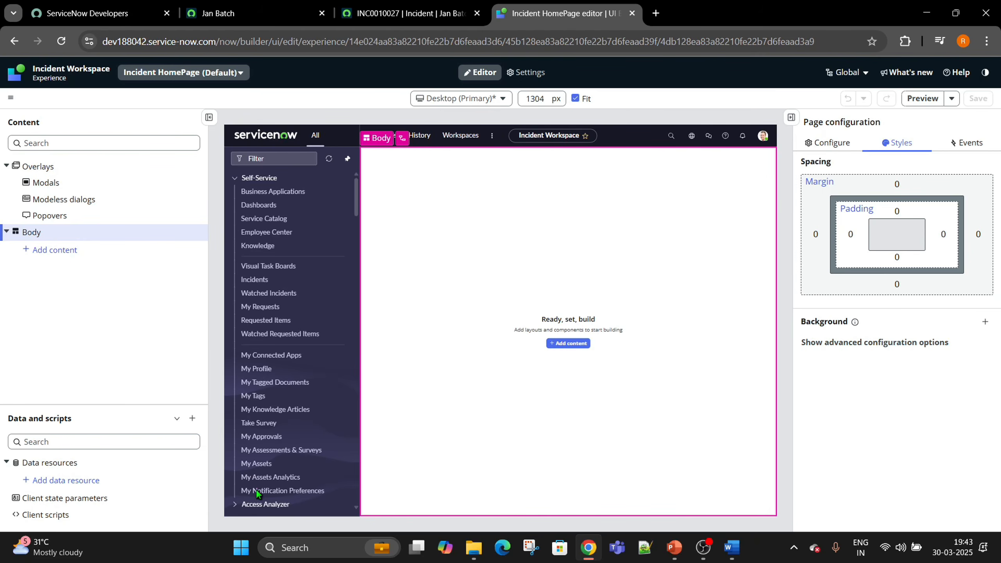
- Unpin the navigation menu on the Jan Batch home page and reload the Incident HomePage editor
{"action": "left_click", "coordinate": [256, 13]}
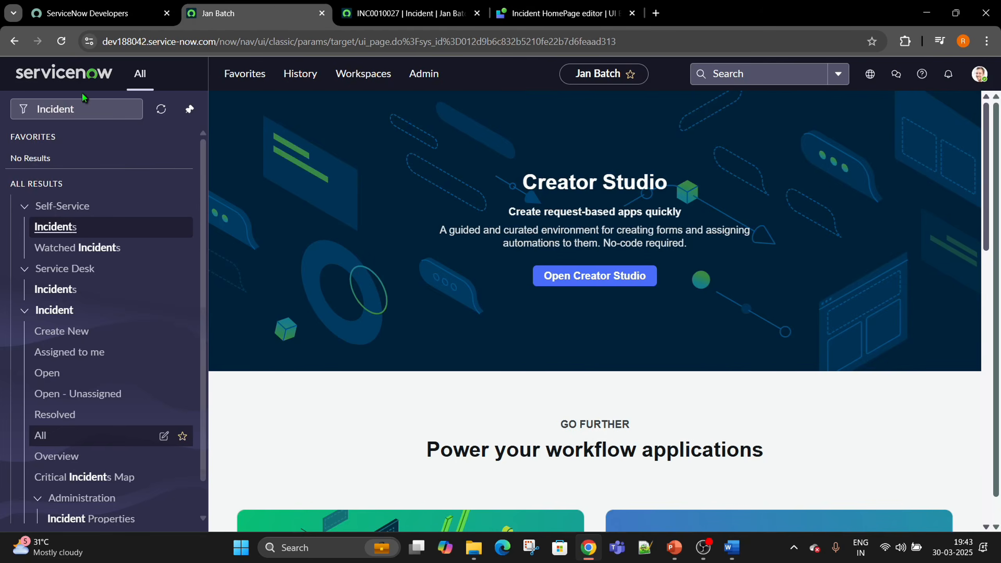
{"action": "left_click", "coordinate": [190, 108]}
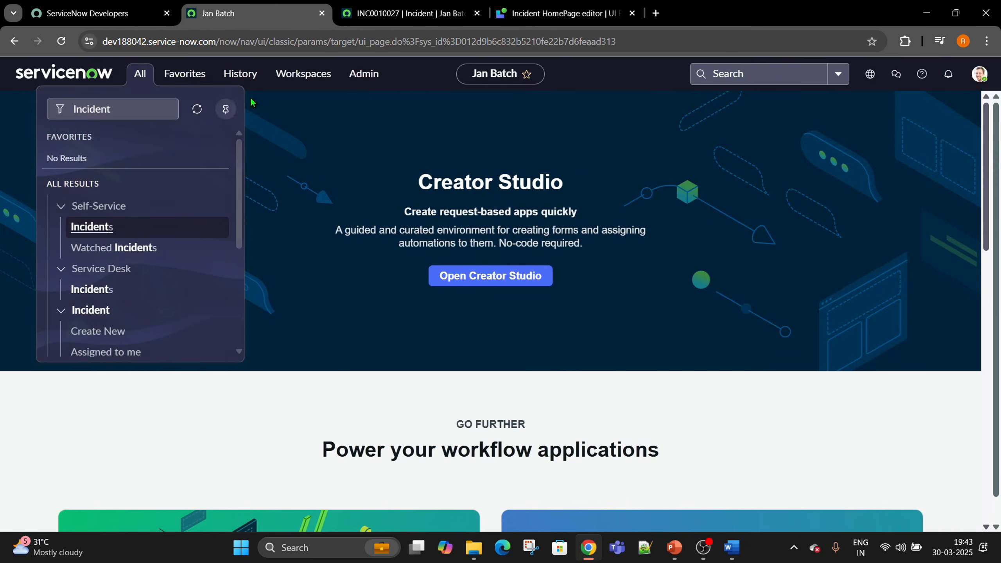
{"action": "left_click", "coordinate": [560, 13]}
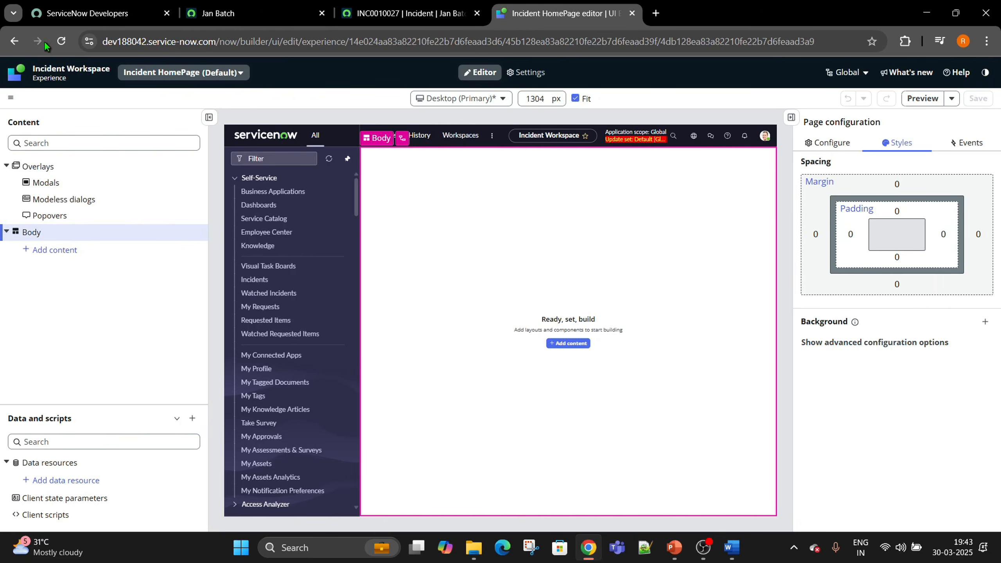
{"action": "left_click", "coordinate": [61, 41]}
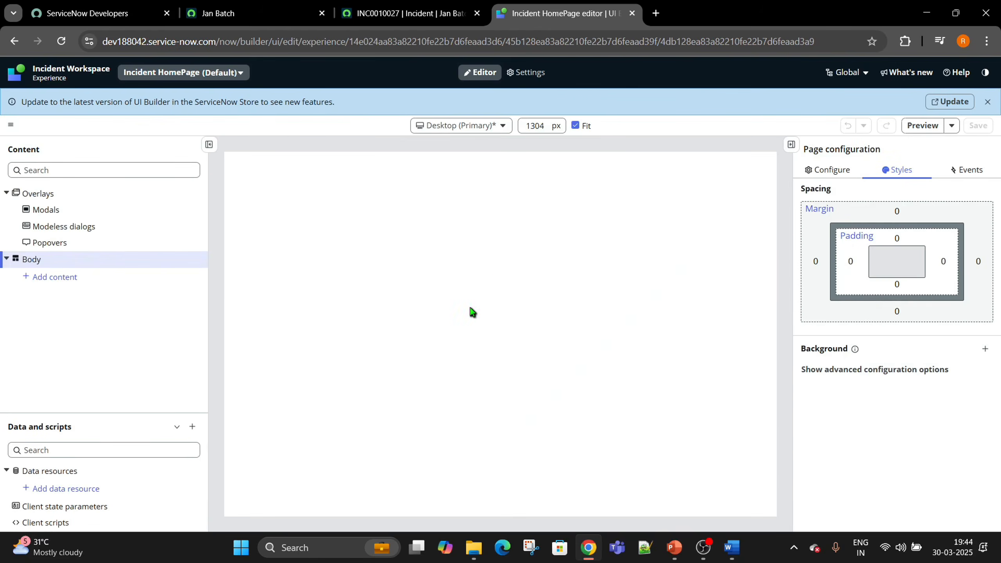
{"action": "left_click", "coordinate": [592, 274]}
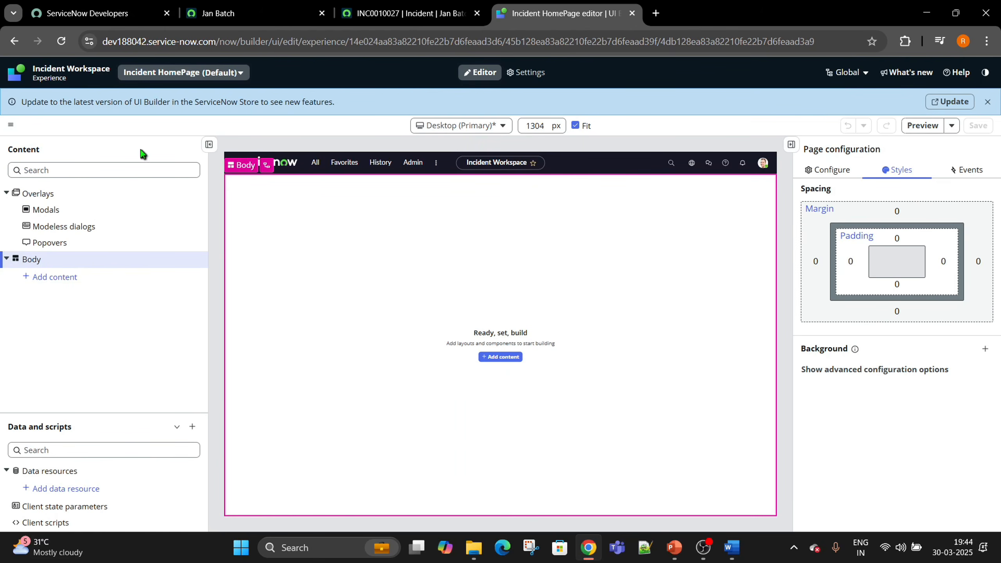
- Close the editor's guided tour and answer No to stopping it from auto launching
{"action": "left_click_drag", "start_coordinate": [9, 150], "coordinate": [47, 153]}
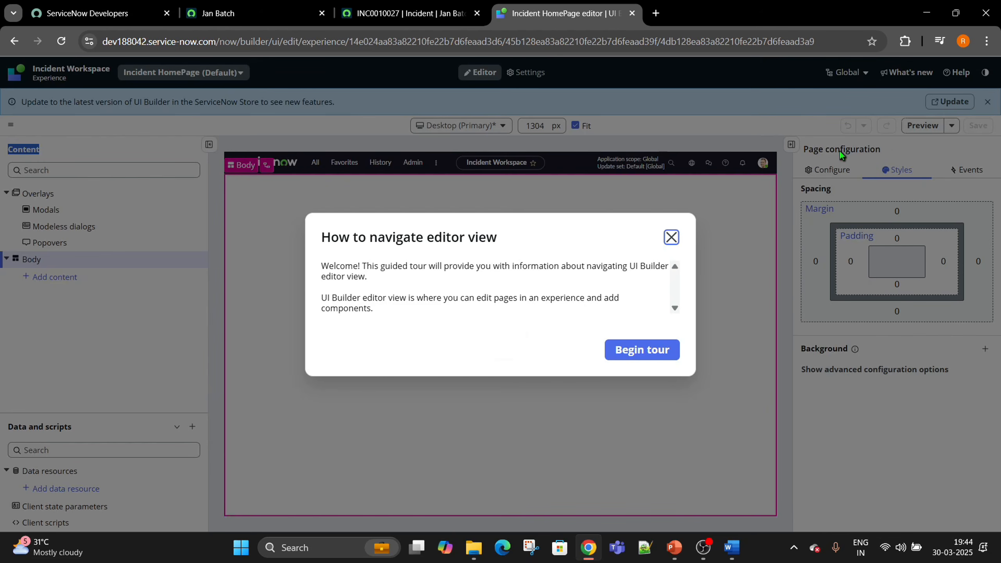
{"action": "left_click", "coordinate": [671, 237]}
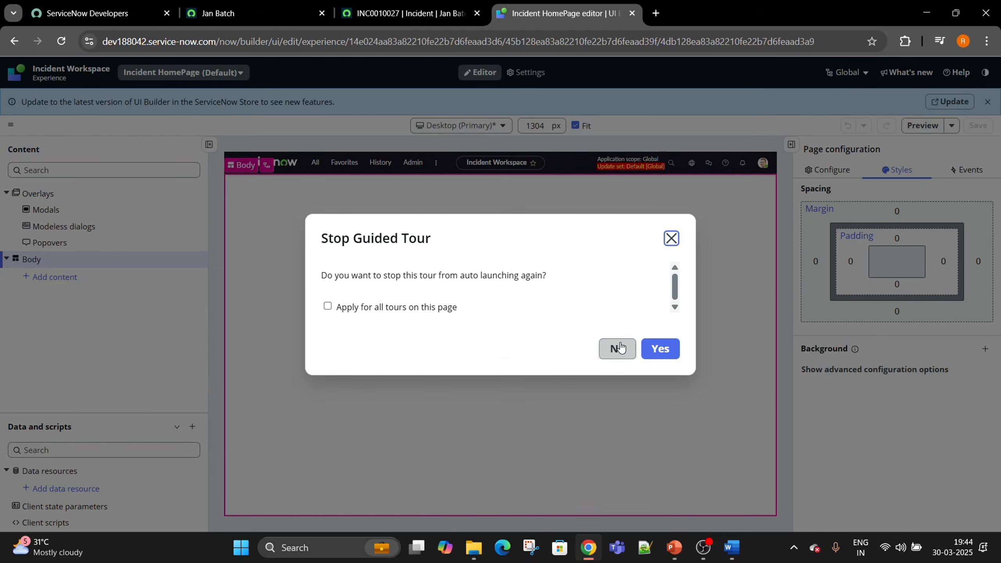
{"action": "left_click", "coordinate": [616, 348]}
- Review the page body's Configure, Styles and Events settings, returning to Configure, and check the Jan Batch home page before returning to the editor
{"action": "left_click_drag", "start_coordinate": [902, 158], "coordinate": [806, 152]}
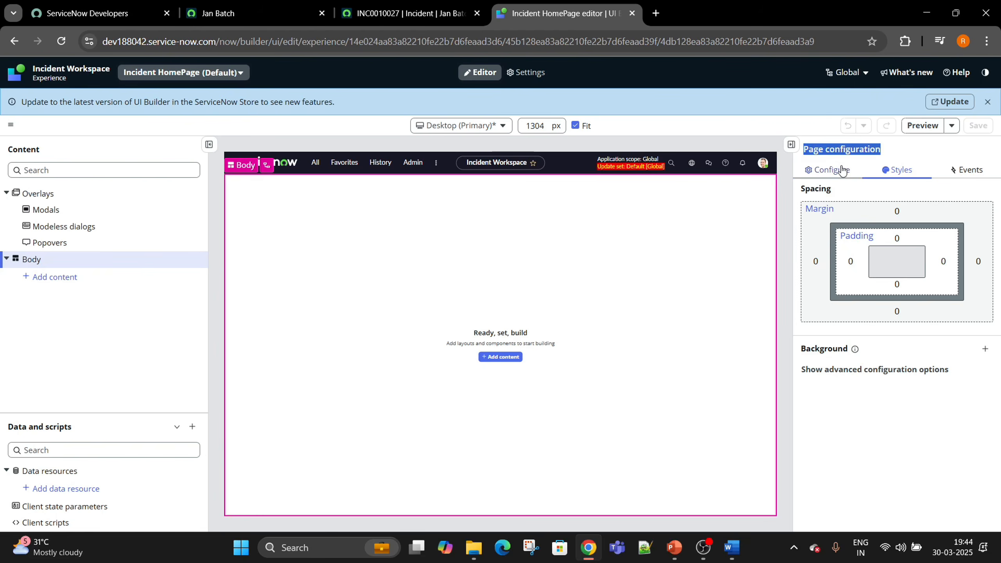
{"action": "left_click", "coordinate": [827, 170]}
{"action": "left_click", "coordinate": [895, 174]}
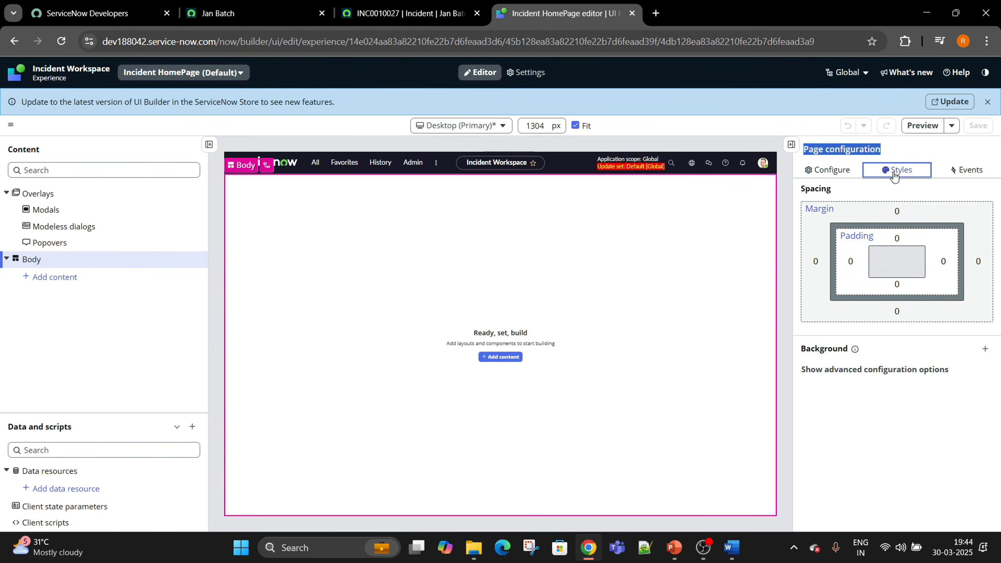
{"action": "left_click", "coordinate": [968, 174]}
{"action": "left_click", "coordinate": [827, 170]}
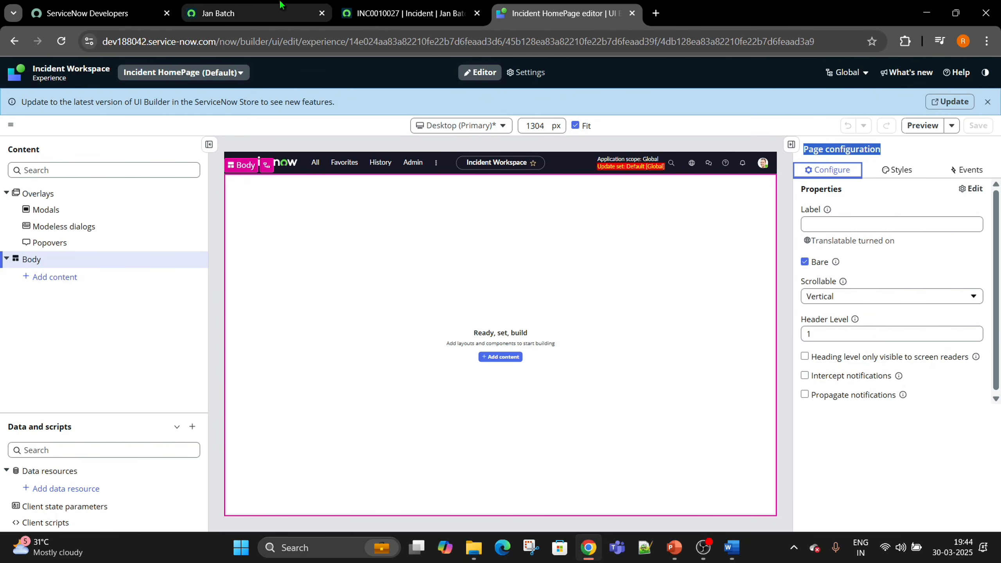
{"action": "left_click", "coordinate": [222, 17]}
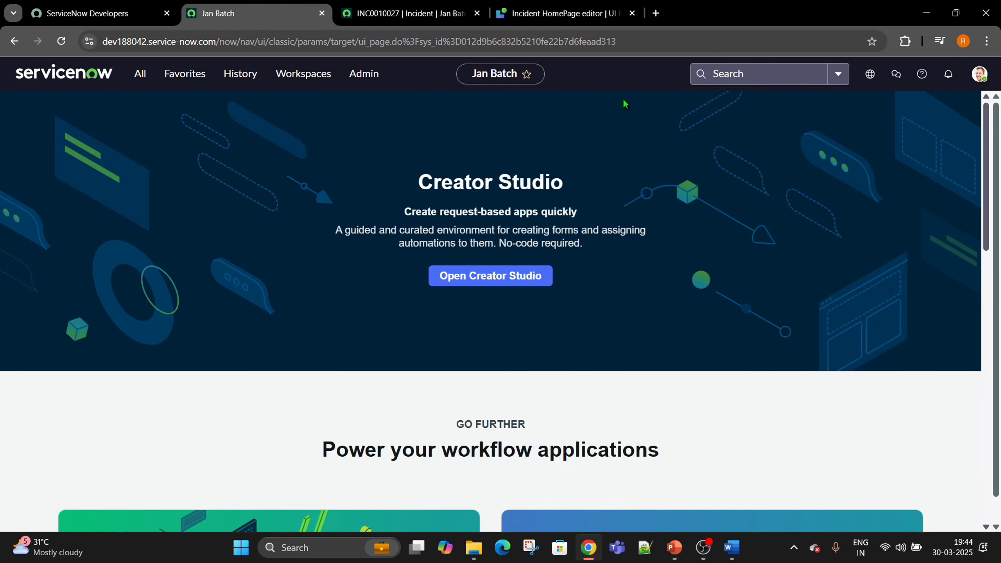
{"action": "left_click", "coordinate": [571, 13]}
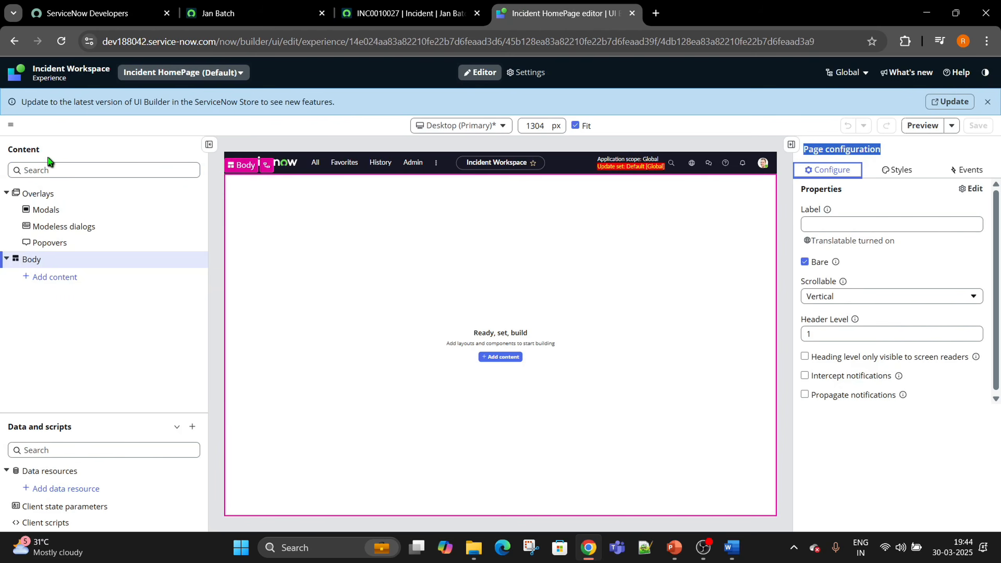
- Examine the Overlays and Body sections of the page's content tree, including the modal types that can be added
{"action": "left_click", "coordinate": [6, 193]}
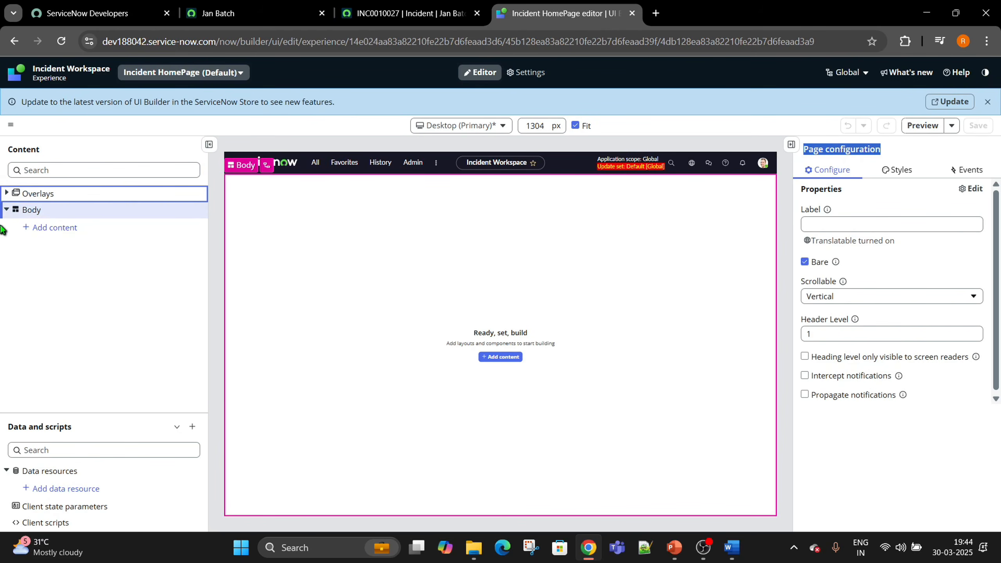
{"action": "left_click", "coordinate": [6, 209]}
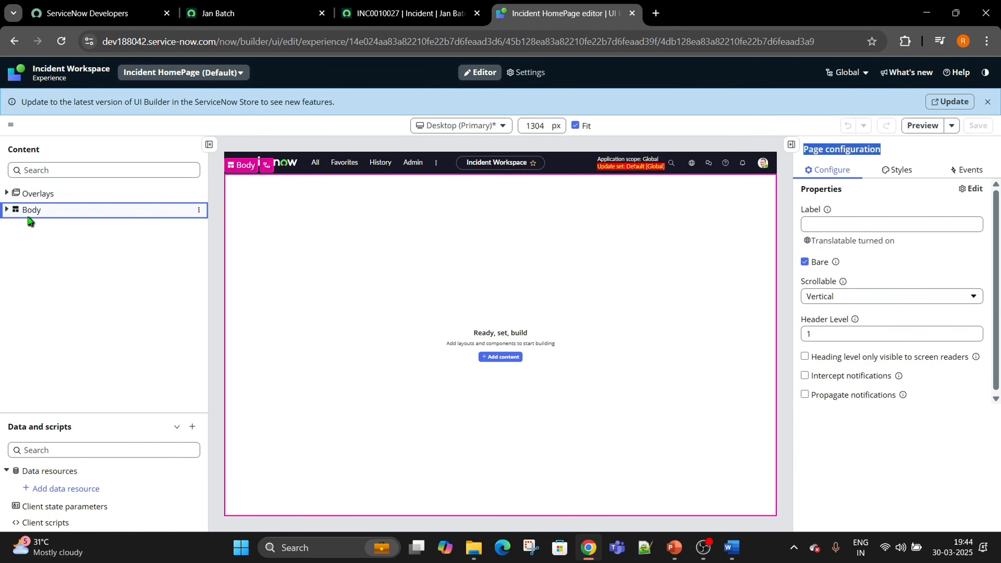
{"action": "left_click", "coordinate": [6, 194]}
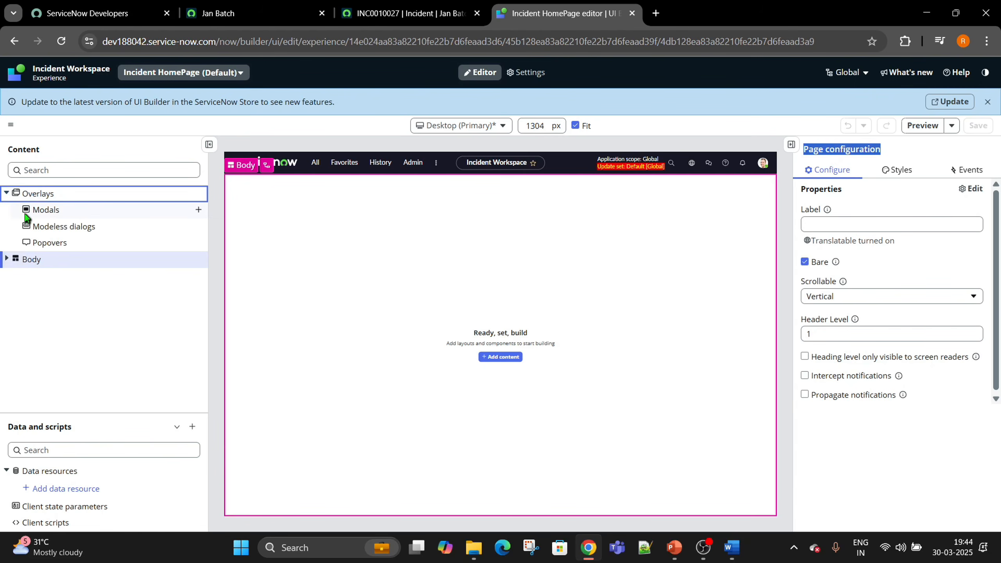
{"action": "left_click", "coordinate": [46, 209]}
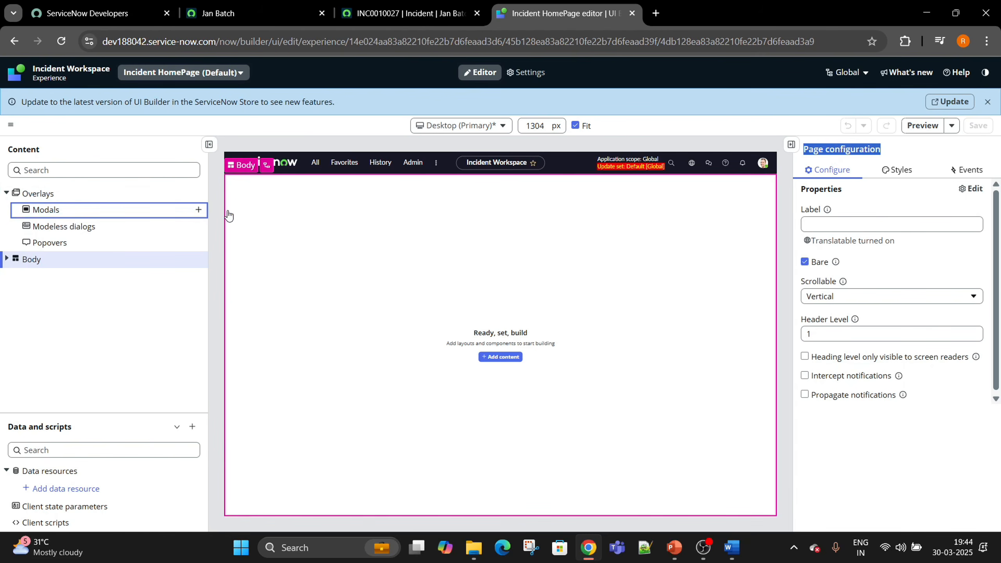
{"action": "left_click", "coordinate": [198, 210]}
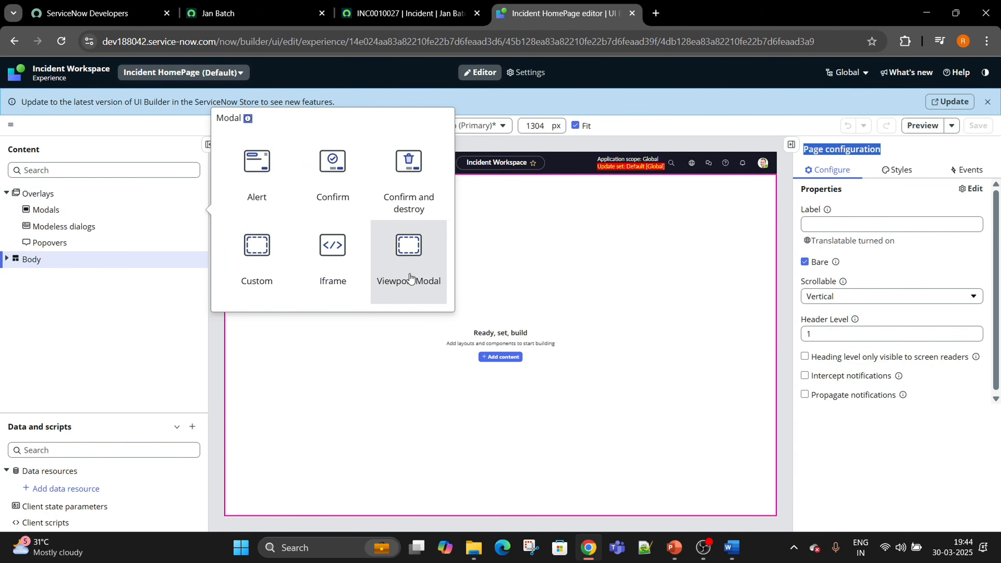
{"action": "left_click", "coordinate": [7, 194]}
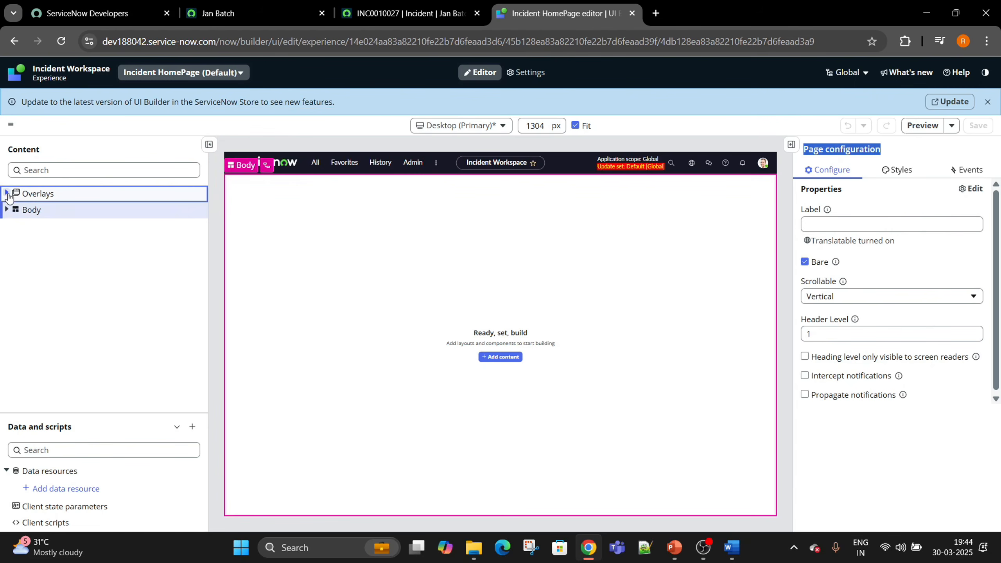
{"action": "left_click", "coordinate": [6, 208]}
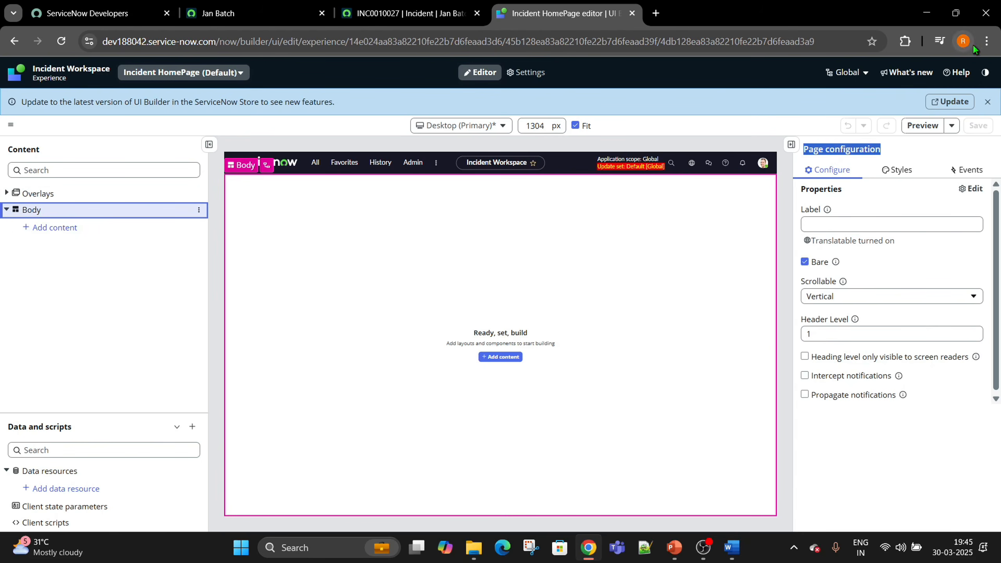
- Review the available basic layouts and add a Single column layout to the page body
{"action": "left_click", "coordinate": [987, 41]}
{"action": "left_click", "coordinate": [949, 305]}
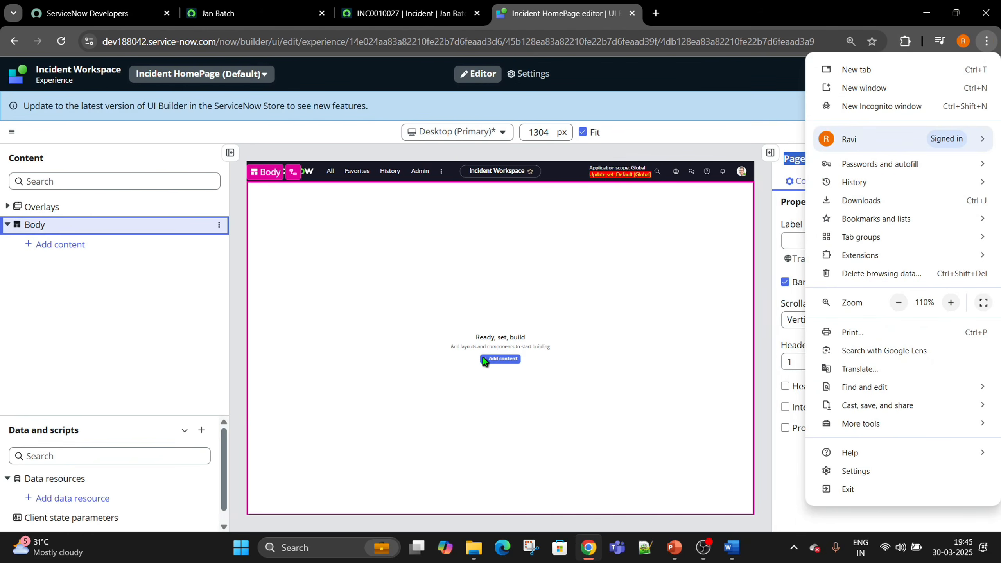
{"action": "left_click", "coordinate": [503, 364]}
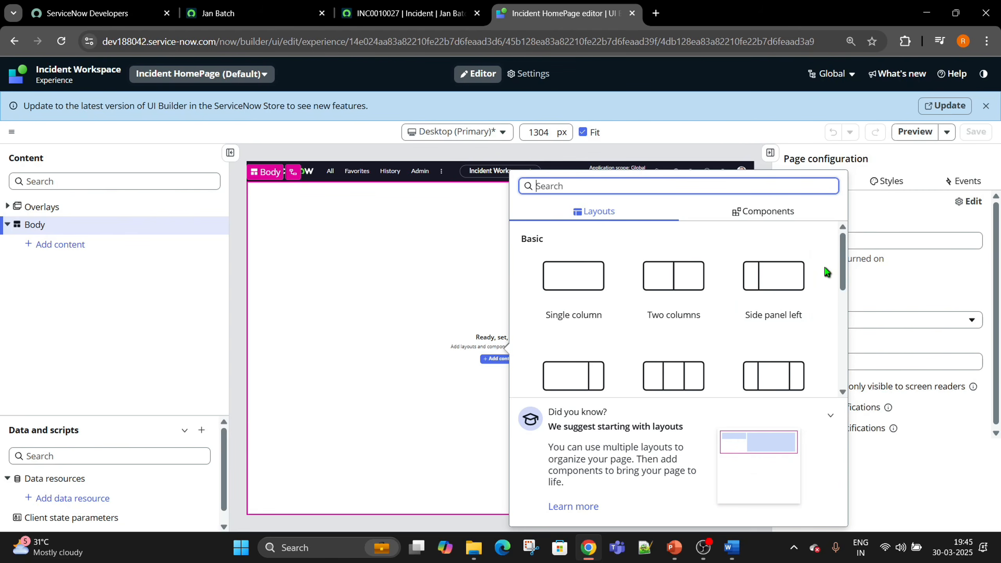
{"action": "scroll", "coordinate": [707, 280], "scroll_direction": "down", "scroll_amount": 5}
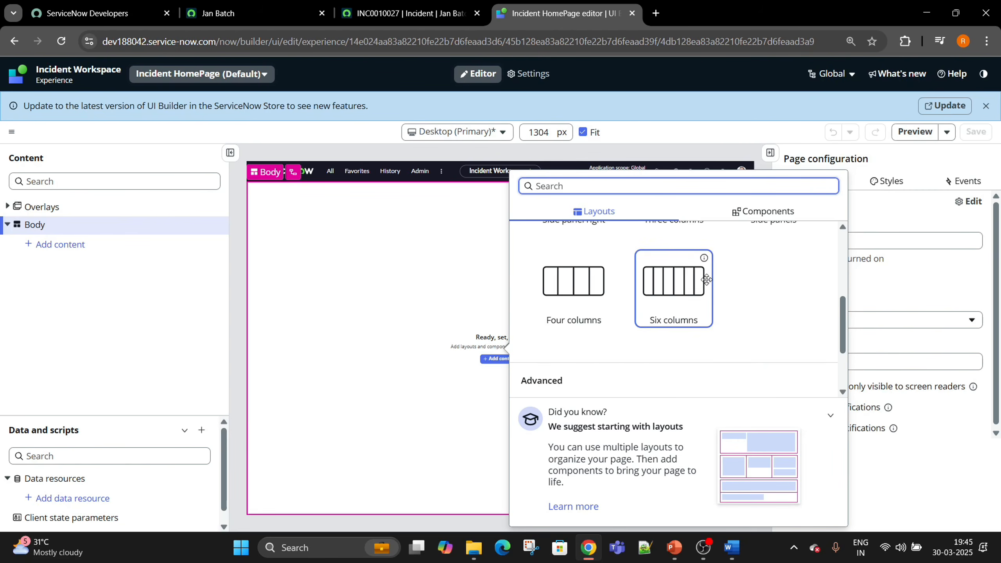
{"action": "scroll", "coordinate": [705, 279], "scroll_direction": "up", "scroll_amount": 5}
{"action": "scroll", "coordinate": [682, 274], "scroll_direction": "down", "scroll_amount": 5}
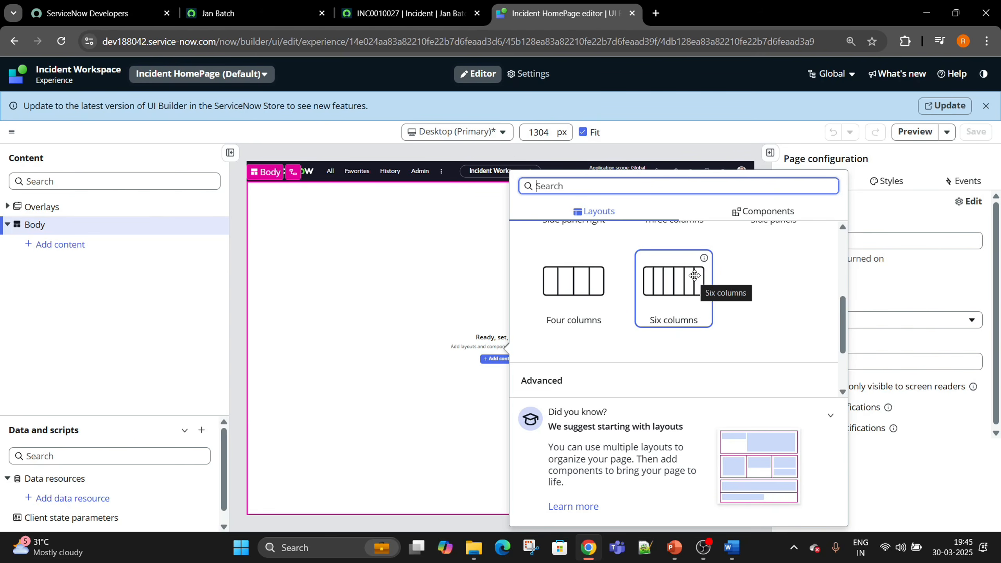
{"action": "scroll", "coordinate": [670, 268], "scroll_direction": "up", "scroll_amount": 5}
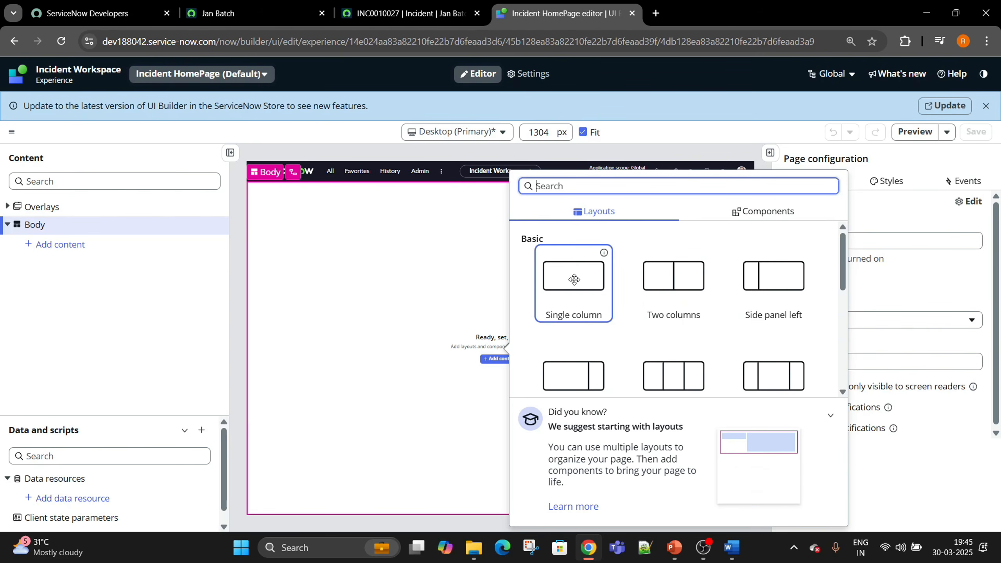
{"action": "left_click", "coordinate": [562, 280]}
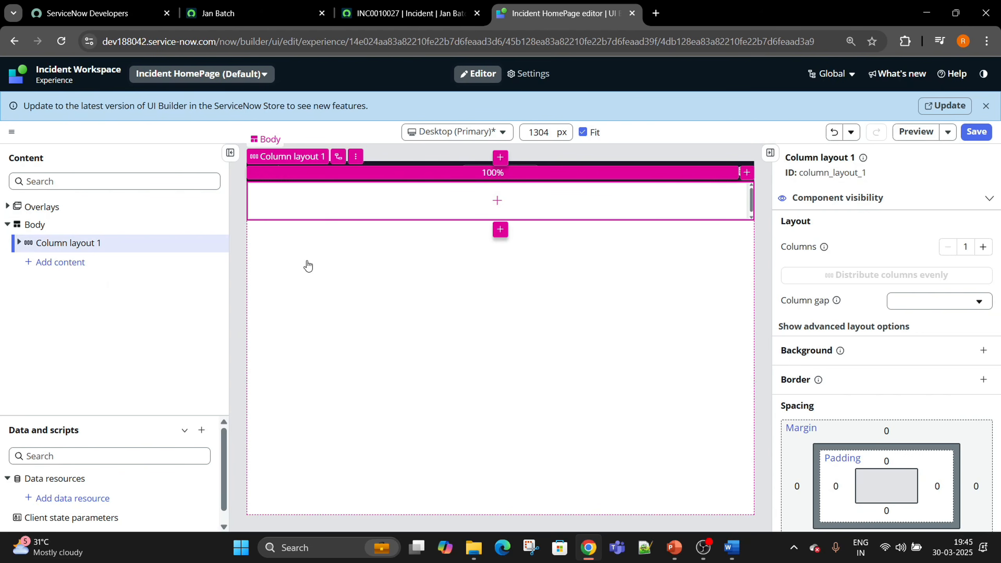
- Browse the components that can be added to the column inside Column layout 1
{"action": "left_click", "coordinate": [499, 203]}
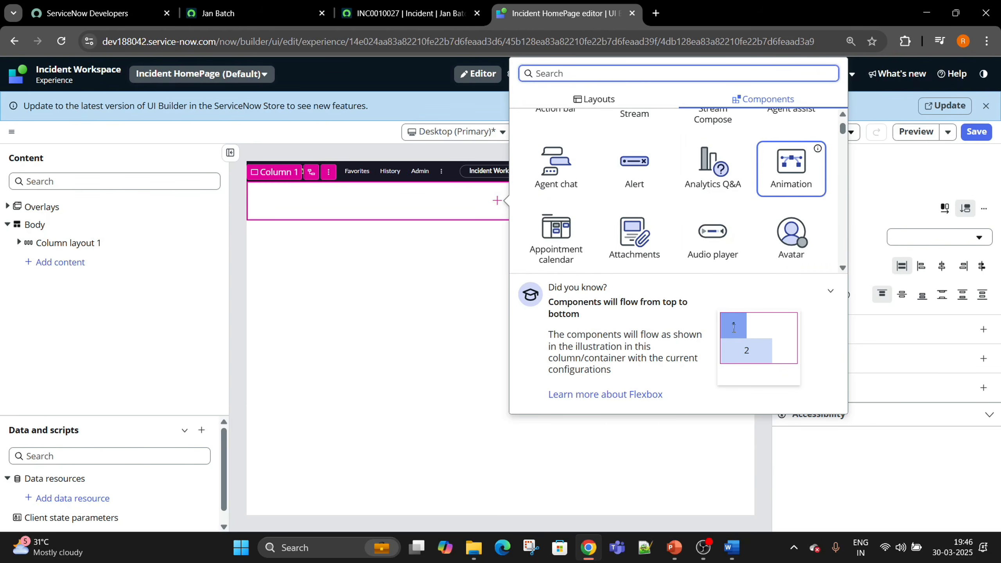
{"action": "scroll", "coordinate": [701, 176], "scroll_direction": "down", "scroll_amount": 10}
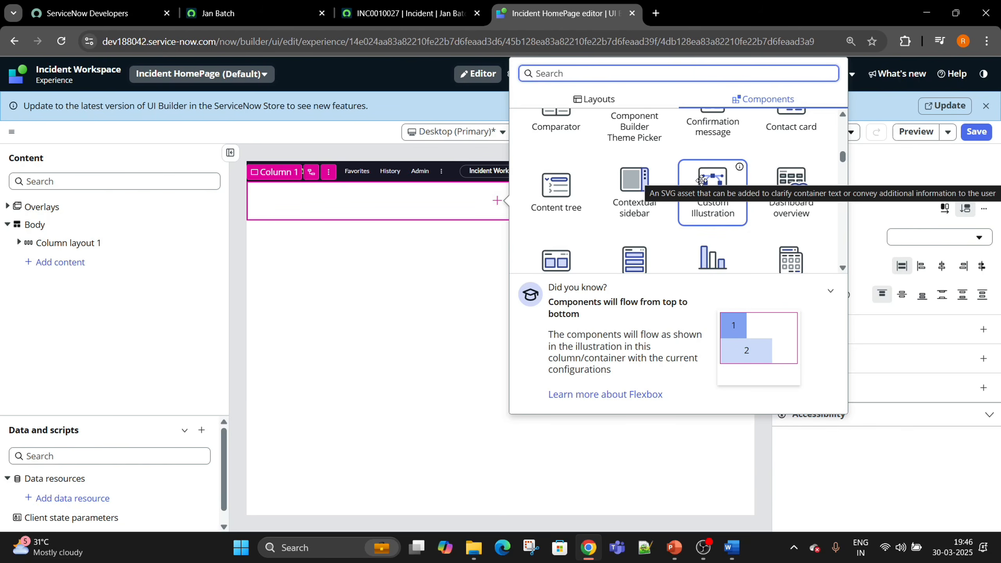
{"action": "scroll", "coordinate": [702, 180], "scroll_direction": "up", "scroll_amount": 10}
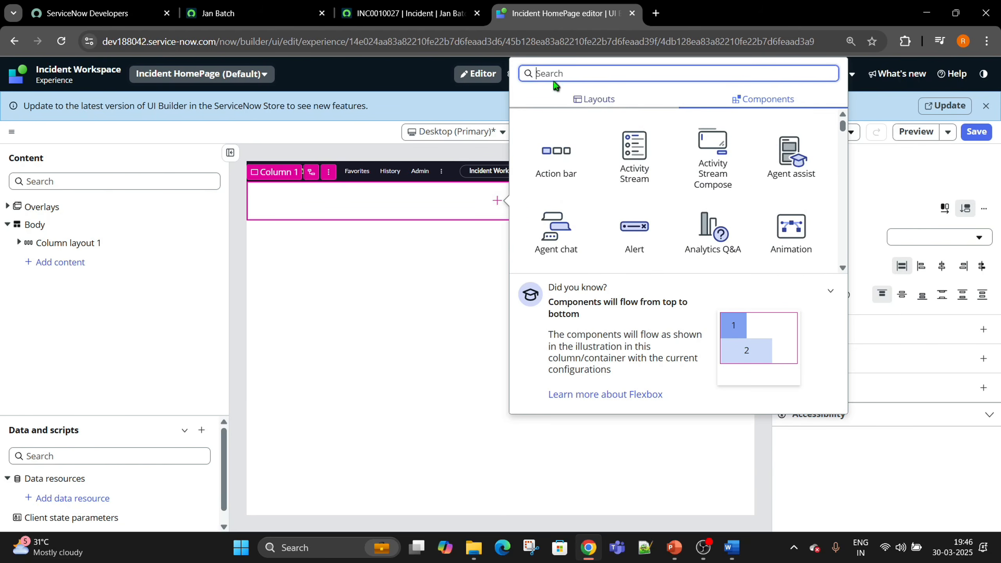
- Open Google in a new browser tab and delete the e-mail address entry from the recent searches
{"action": "left_click", "coordinate": [656, 13]}
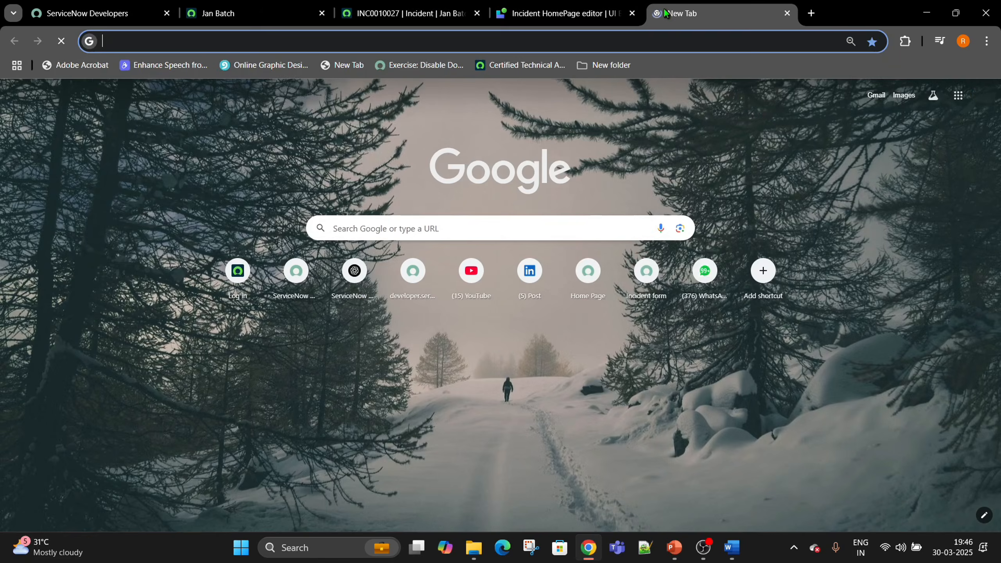
{"action": "type", "text": "goo"}
{"action": "key", "text": "Return"}
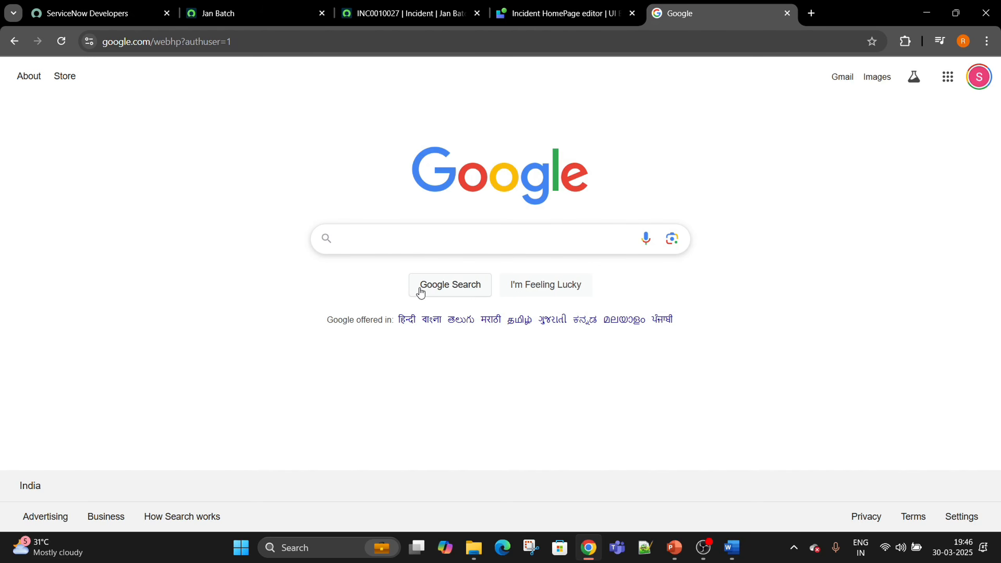
{"action": "left_click", "coordinate": [381, 245]}
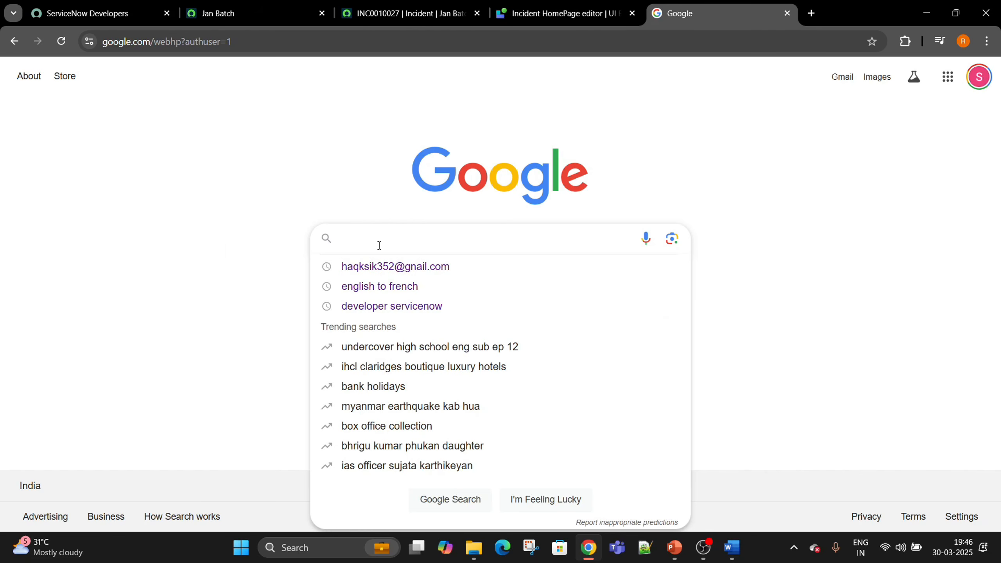
{"action": "left_click", "coordinate": [395, 252]}
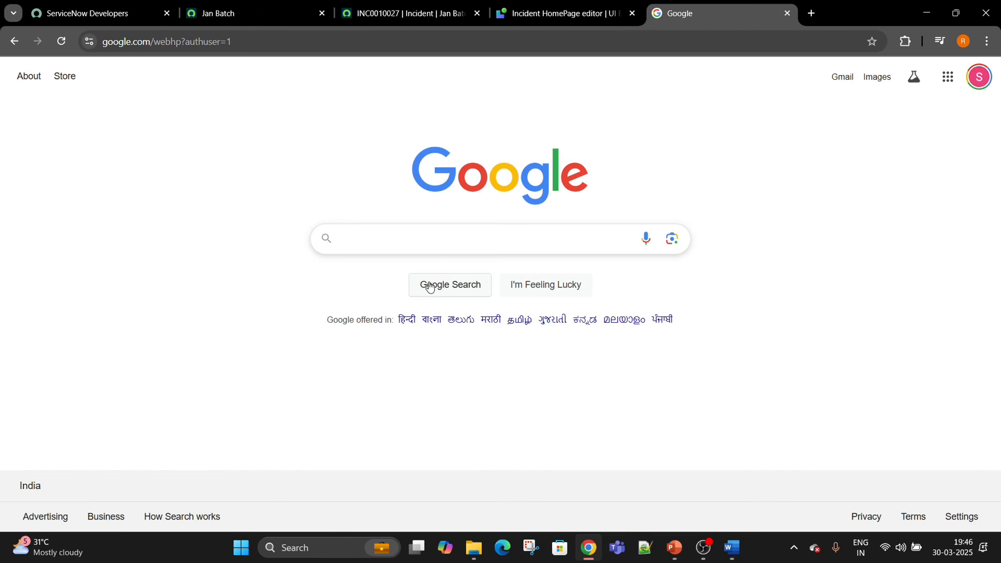
{"action": "left_click", "coordinate": [469, 240]}
{"action": "mouse_move", "coordinate": [684, 273]}
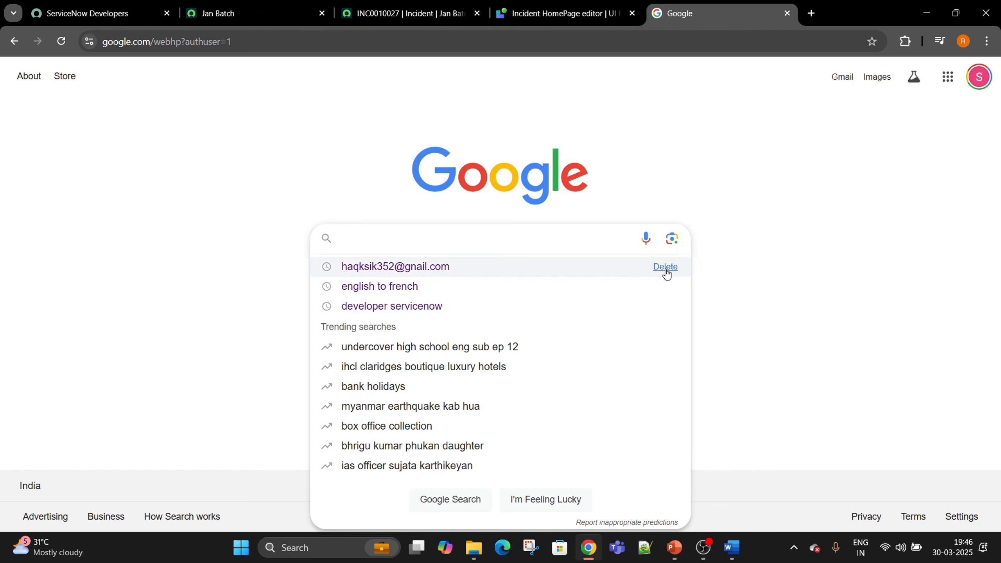
{"action": "left_click", "coordinate": [665, 267]}
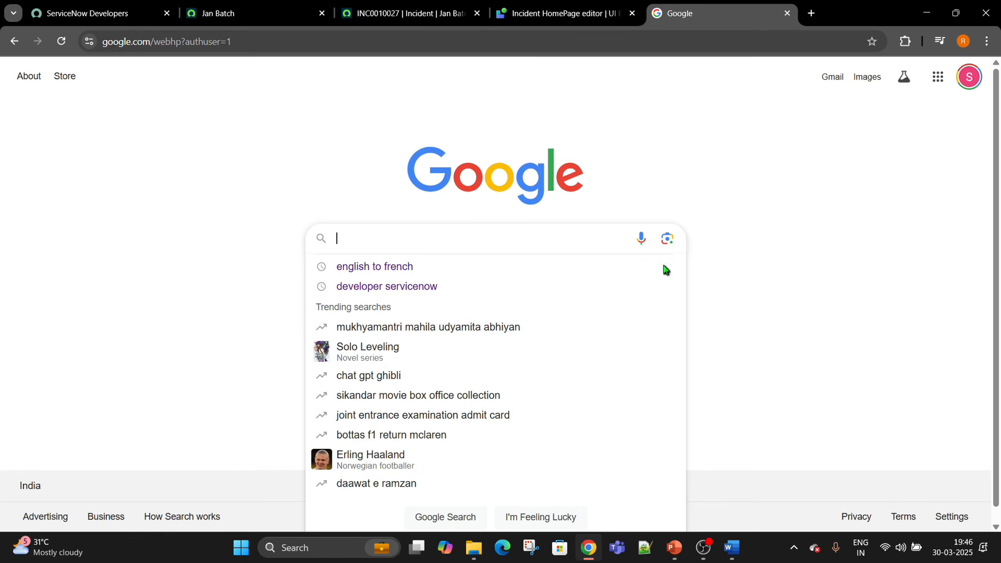
{"action": "left_click", "coordinate": [767, 236]}
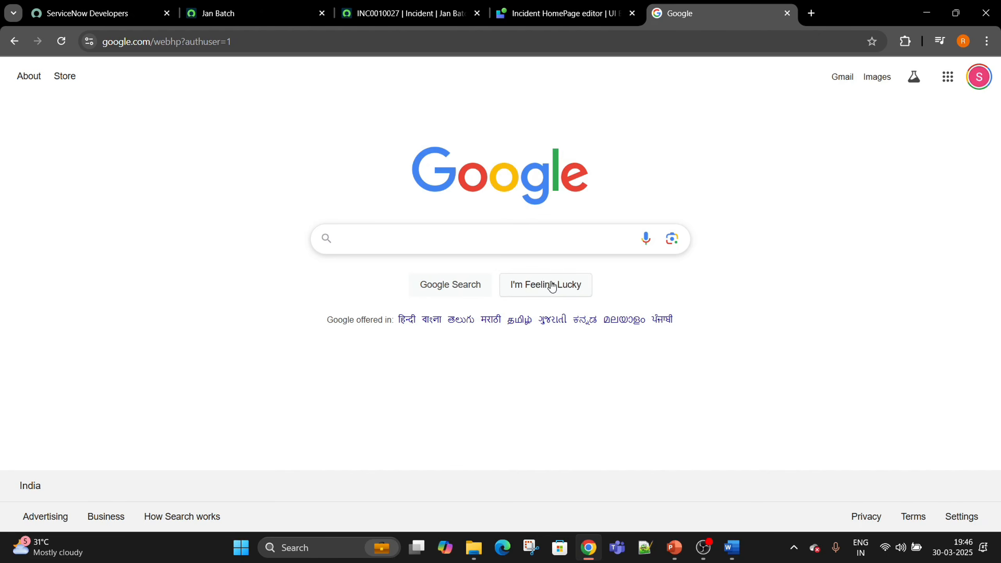
- Return to the Incident HomePage editor and add a Stylized text component to Column 1 without applying a preset
{"action": "left_click", "coordinate": [563, 13]}
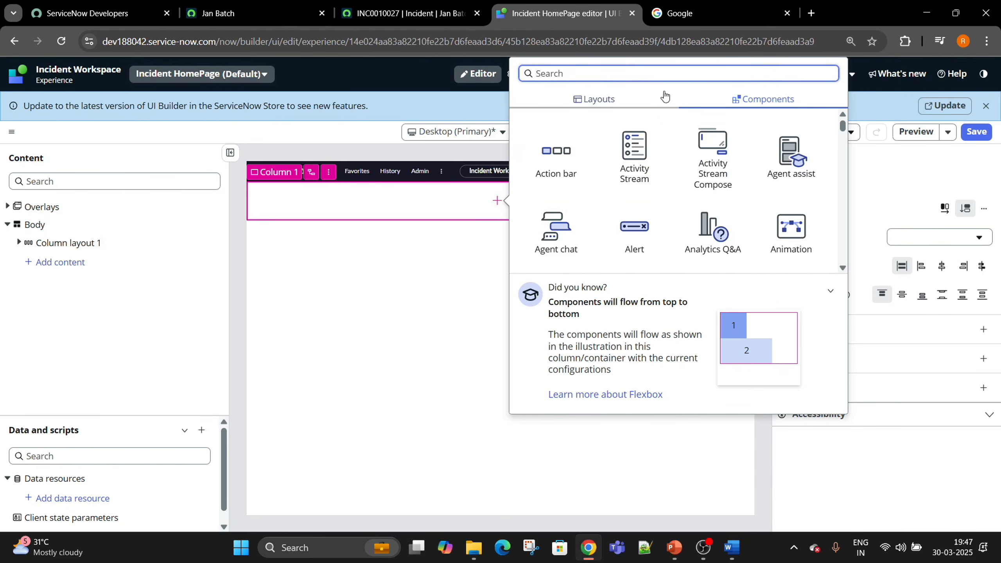
{"action": "type", "text": "text"}
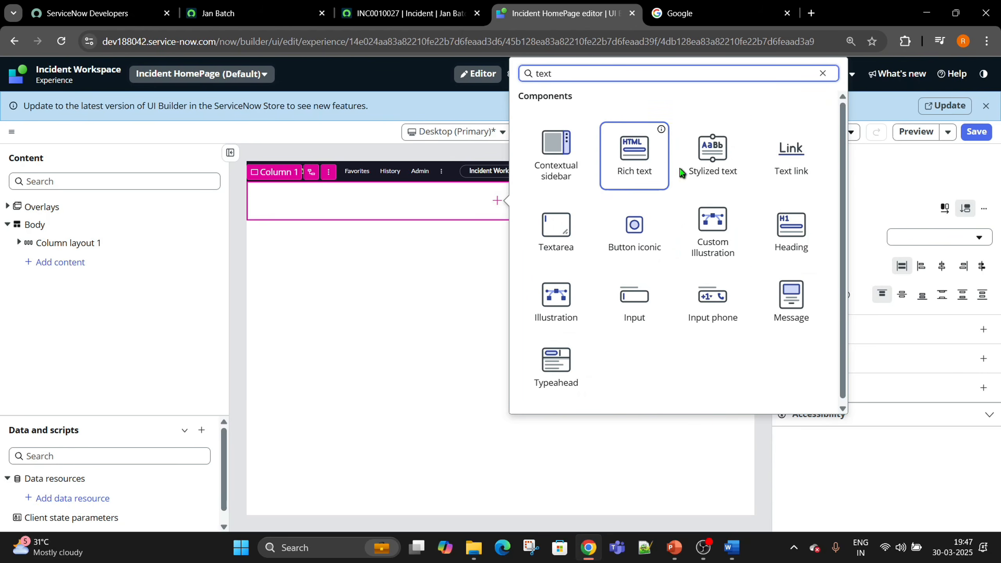
{"action": "left_click", "coordinate": [695, 145]}
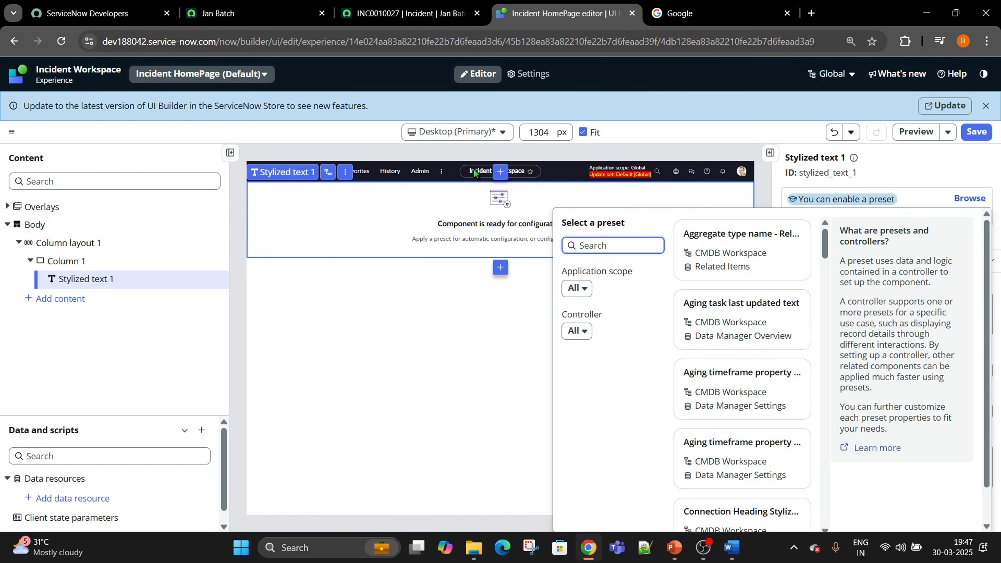
{"action": "scroll", "coordinate": [906, 434], "scroll_direction": "down", "scroll_amount": 1}
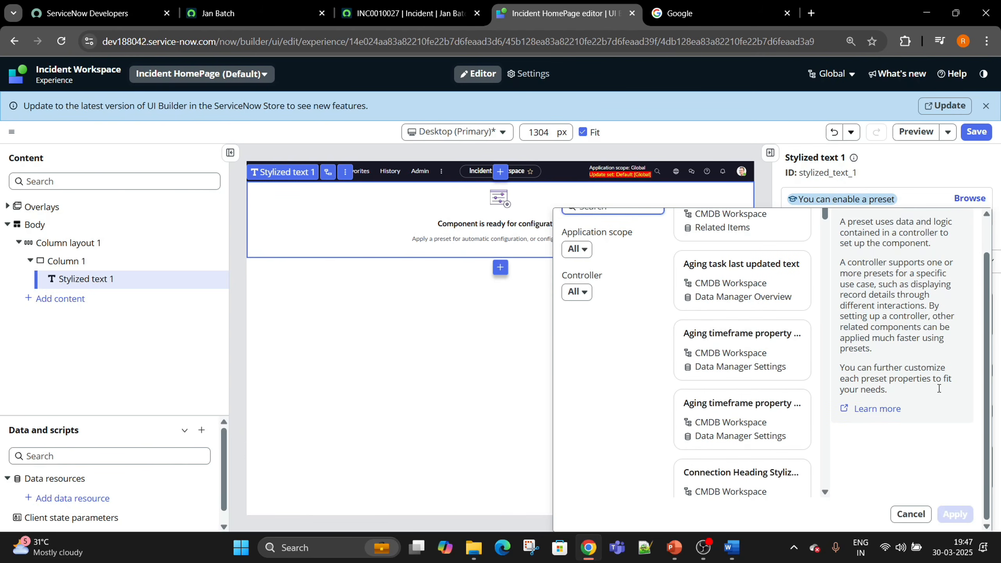
{"action": "left_click", "coordinate": [911, 514]}
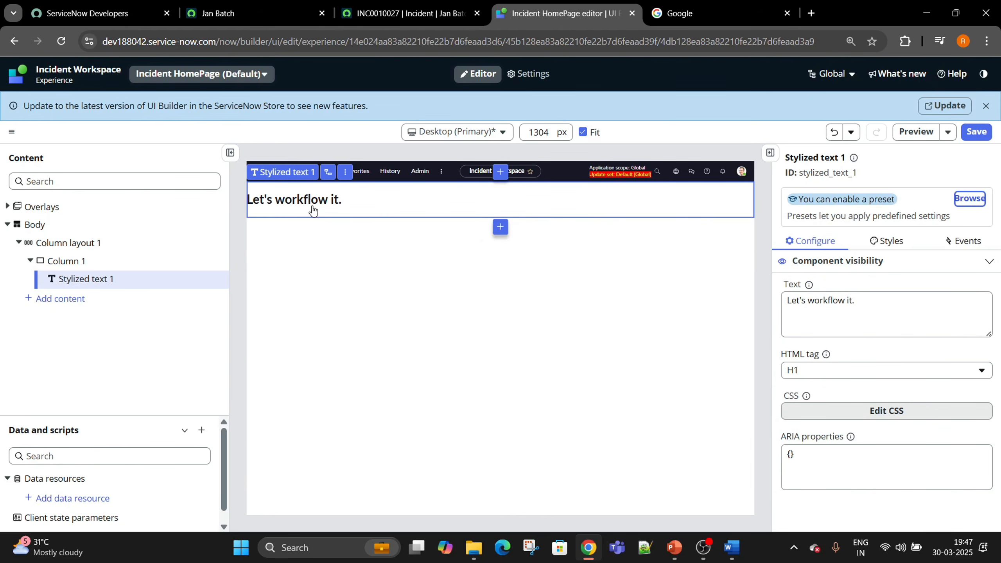
- Replace the Stylized text component's default text with "Hello Welcome to UI Builder"
{"action": "left_click_drag", "start_coordinate": [867, 301], "coordinate": [784, 300]}
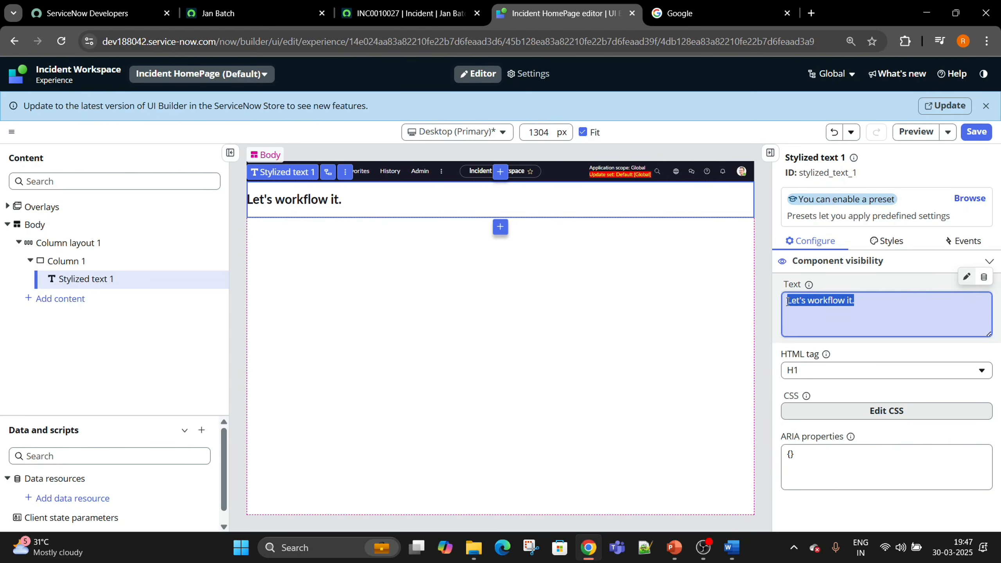
{"action": "key", "text": "BackSpace"}
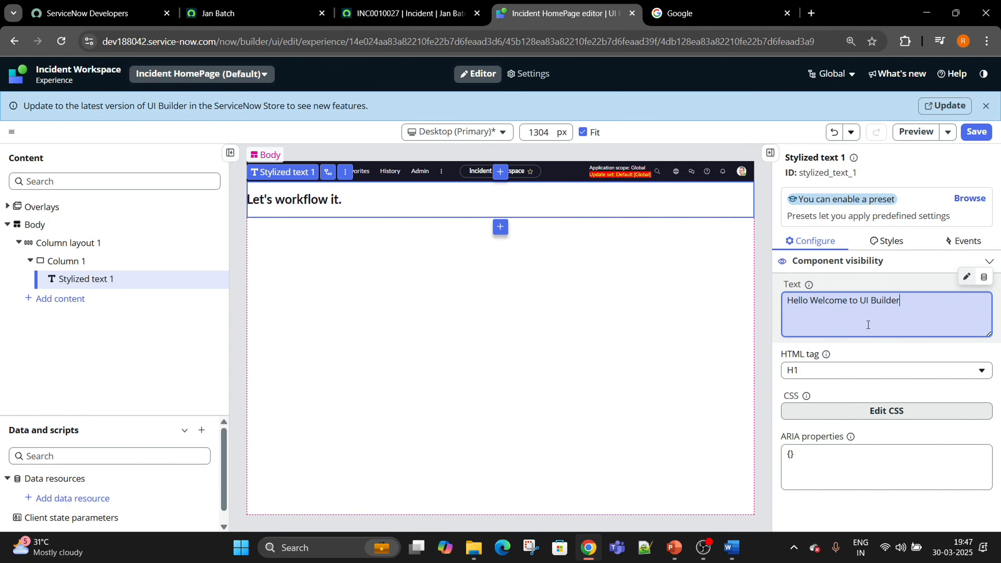
{"action": "left_click", "coordinate": [643, 350]}
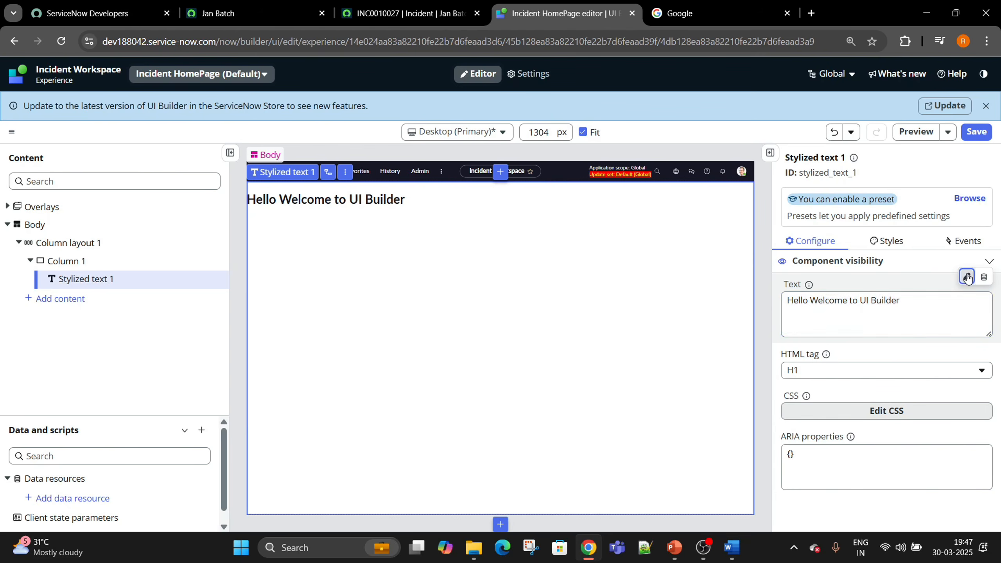
- Clear the Stylized text component's text and delete the component from Column 1
{"action": "left_click", "coordinate": [933, 306]}
{"action": "left_click_drag", "start_coordinate": [933, 306], "coordinate": [768, 305]}
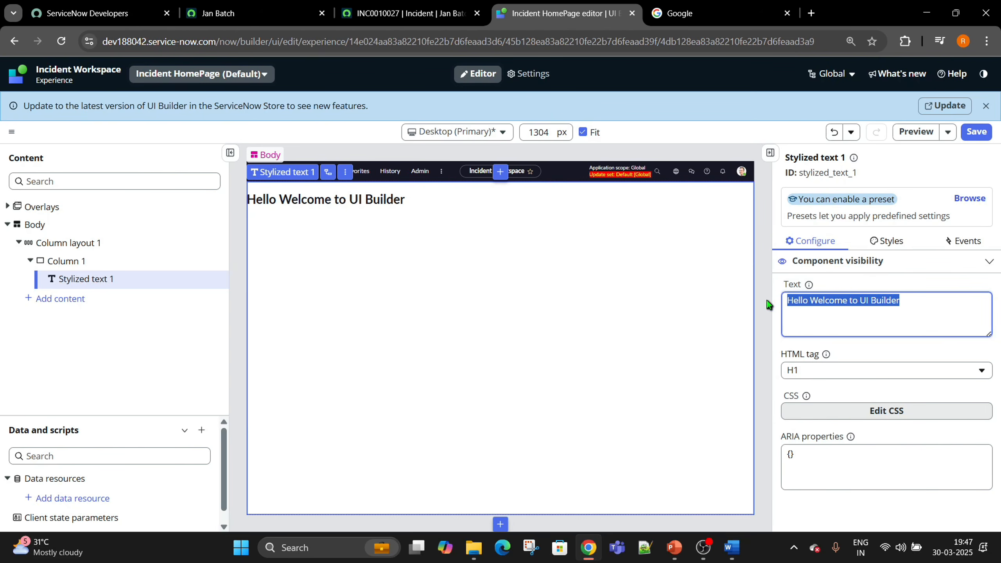
{"action": "key", "text": "BackSpace"}
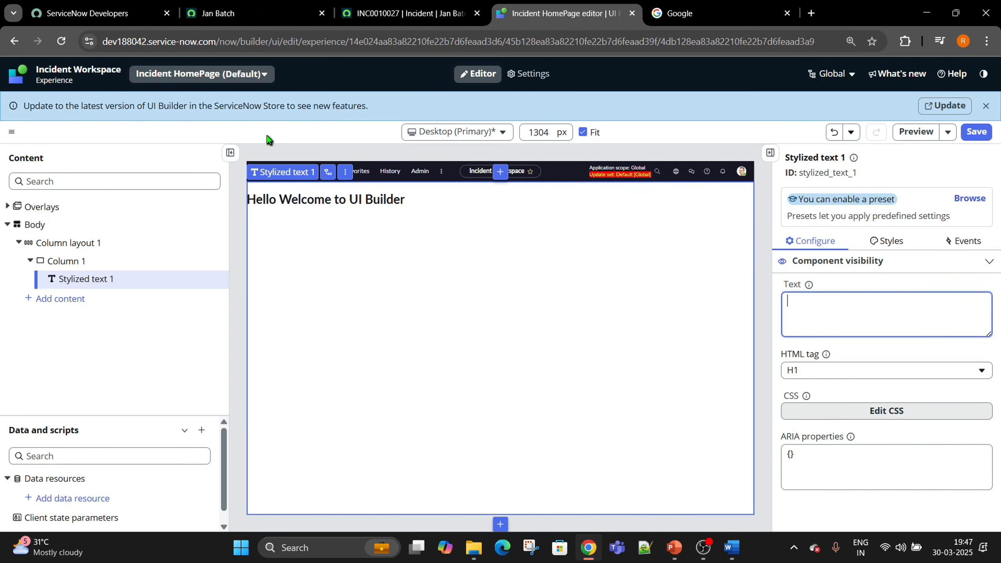
{"action": "left_click", "coordinate": [408, 224]}
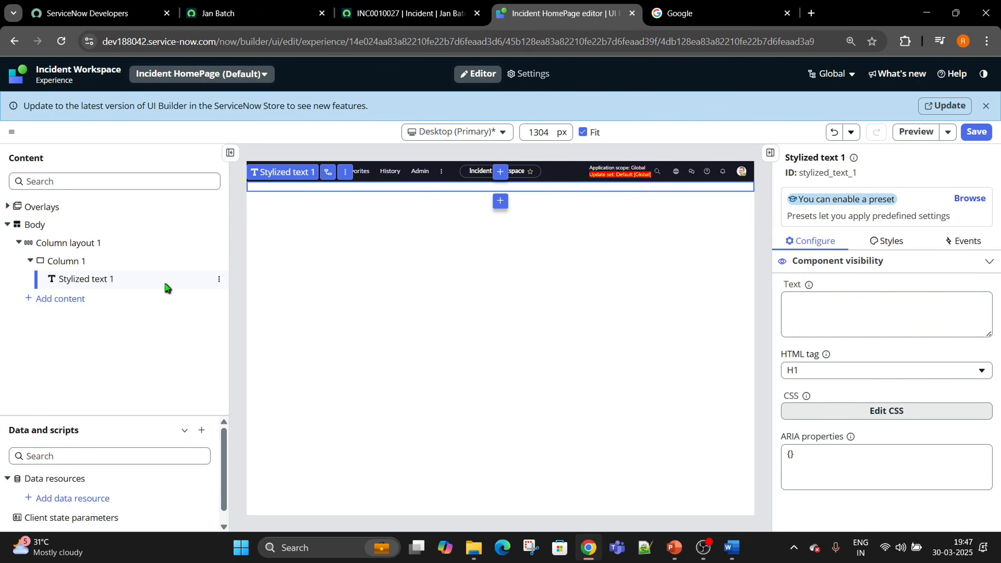
{"action": "left_click", "coordinate": [218, 278]}
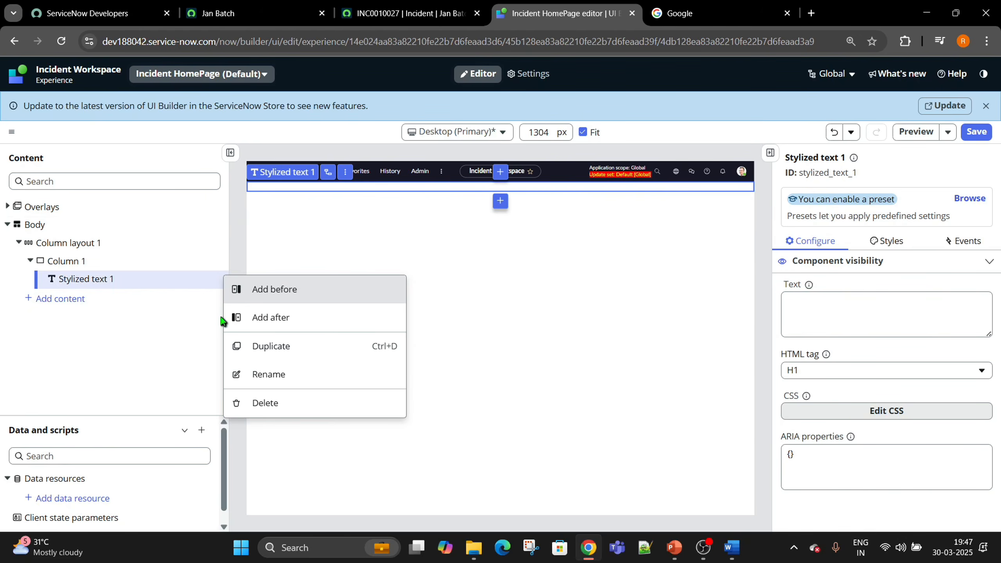
{"action": "left_click", "coordinate": [261, 403]}
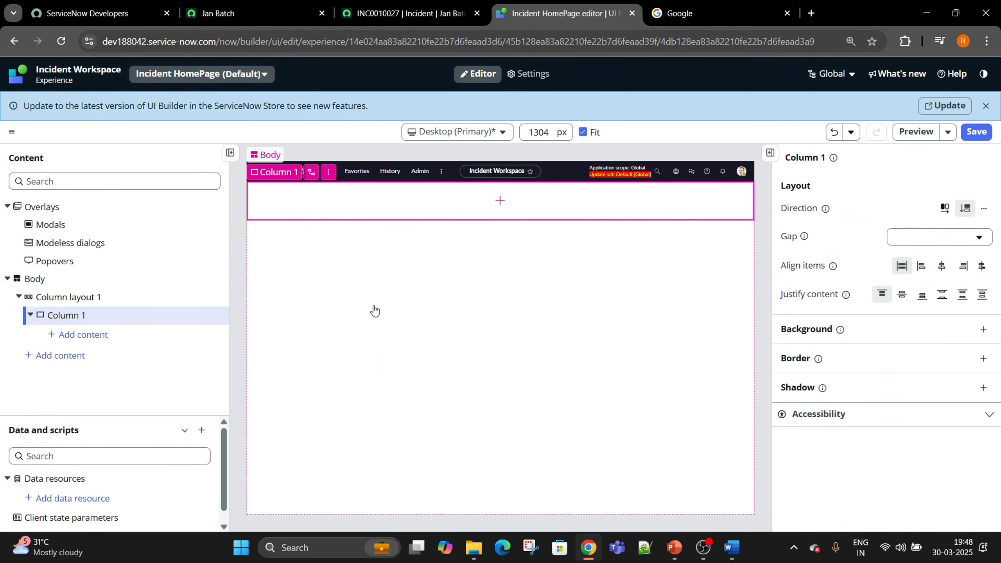
- Search the components for "text" and add a Rich text component to the empty Column 1
{"action": "left_click", "coordinate": [501, 201]}
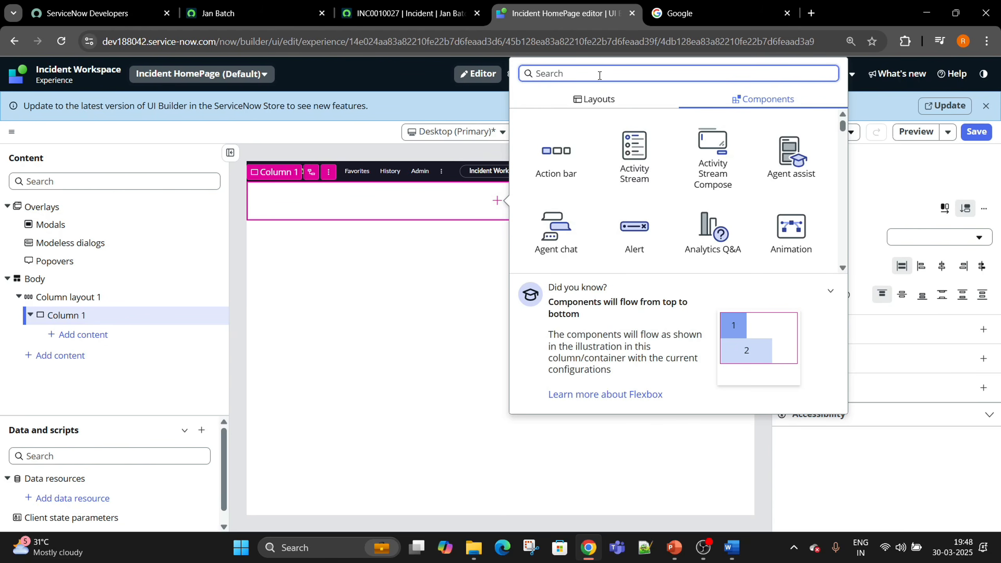
{"action": "type", "text": "text"}
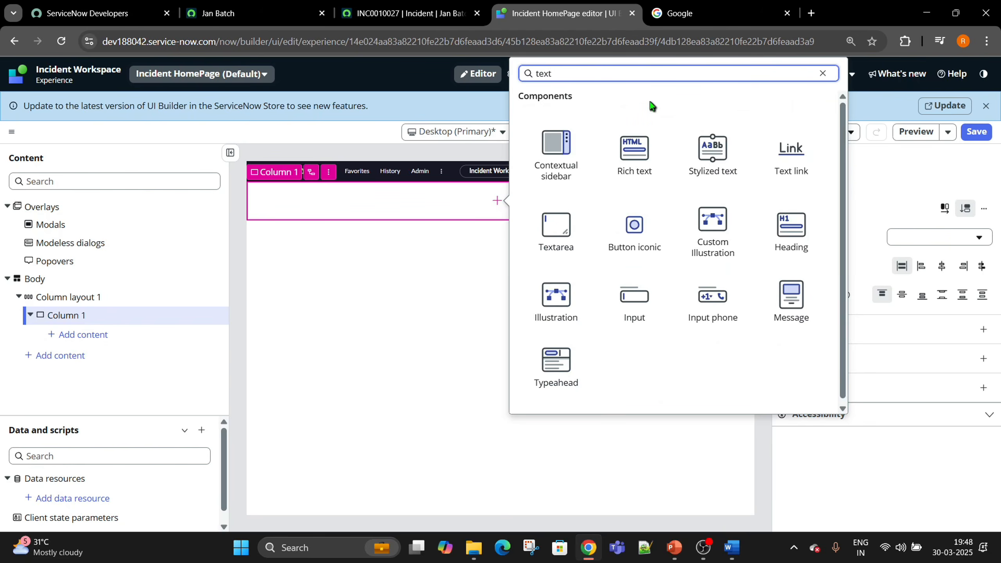
{"action": "left_click", "coordinate": [641, 157]}
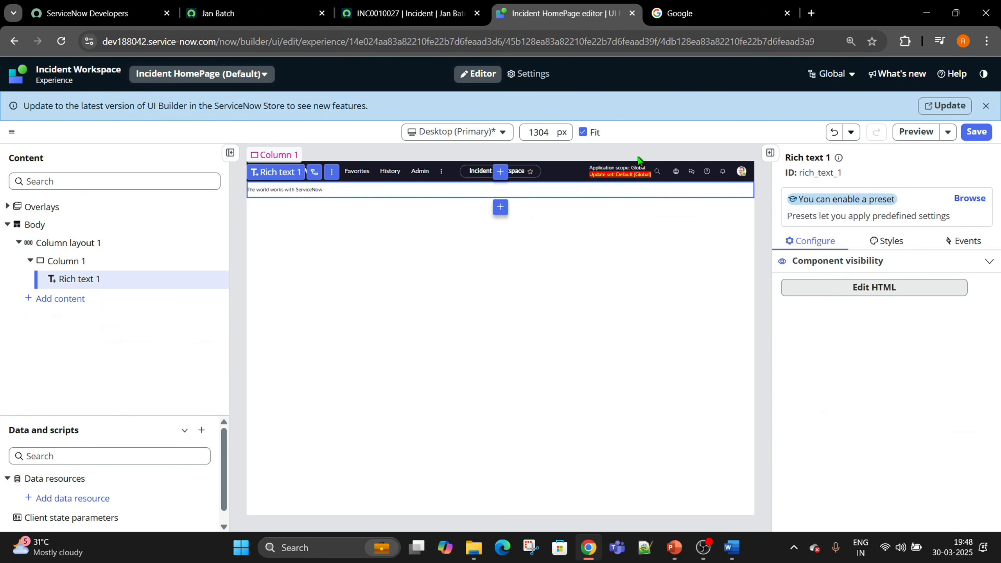
- Replace the Rich text component's default HTML content with "Hello Welcome to ServiceNow UI Builder"
{"action": "left_click", "coordinate": [856, 291]}
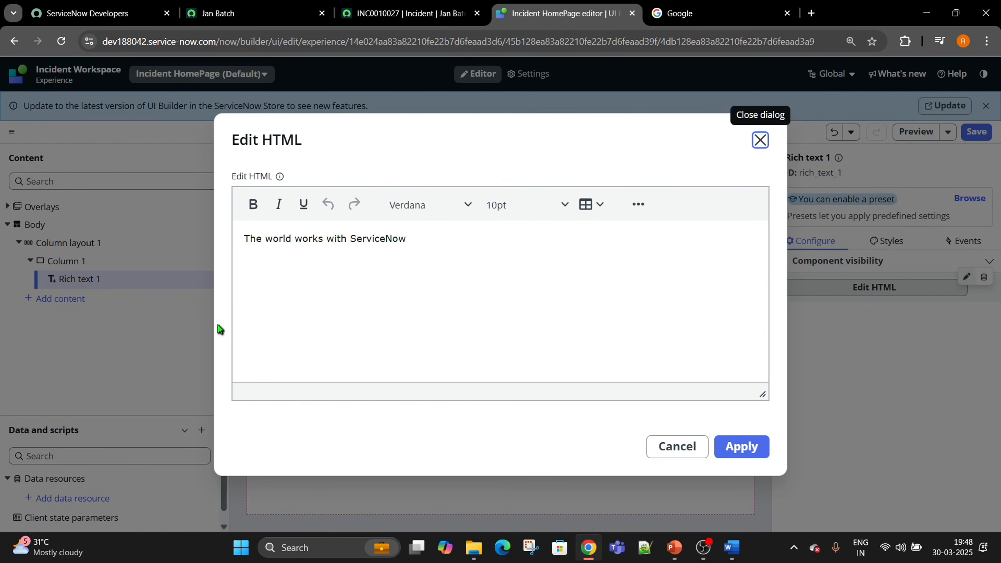
{"action": "left_click", "coordinate": [264, 250]}
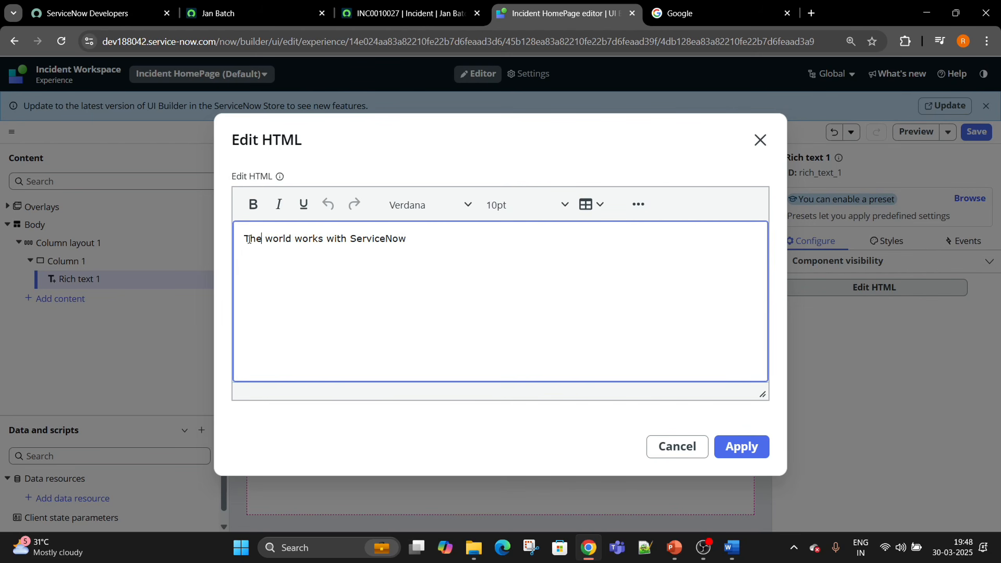
{"action": "left_click_drag", "start_coordinate": [412, 235], "coordinate": [215, 229]}
{"action": "key", "text": "BackSpace"}
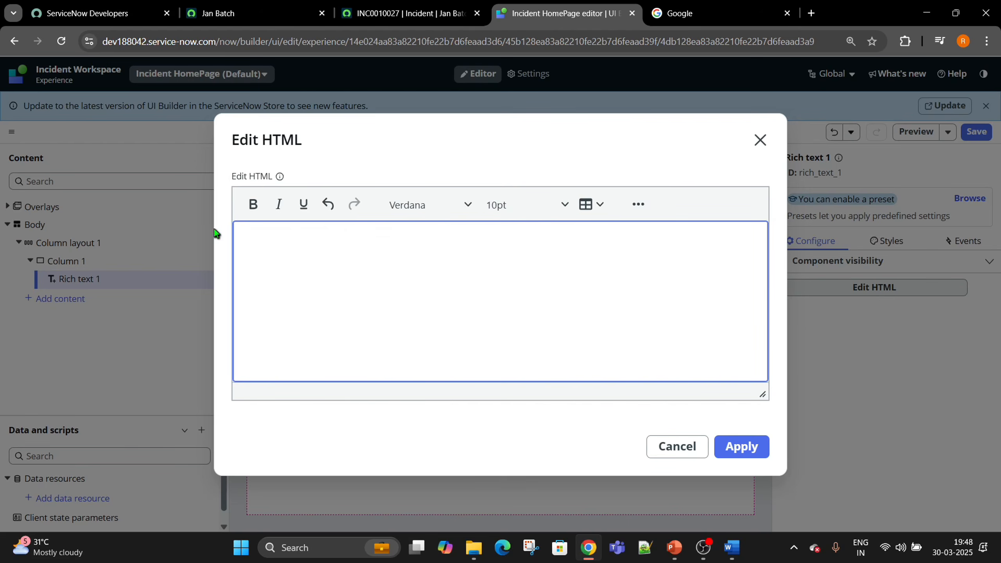
{"action": "type", "text": "Hello Welcome to ServiceNow UI Builder"}
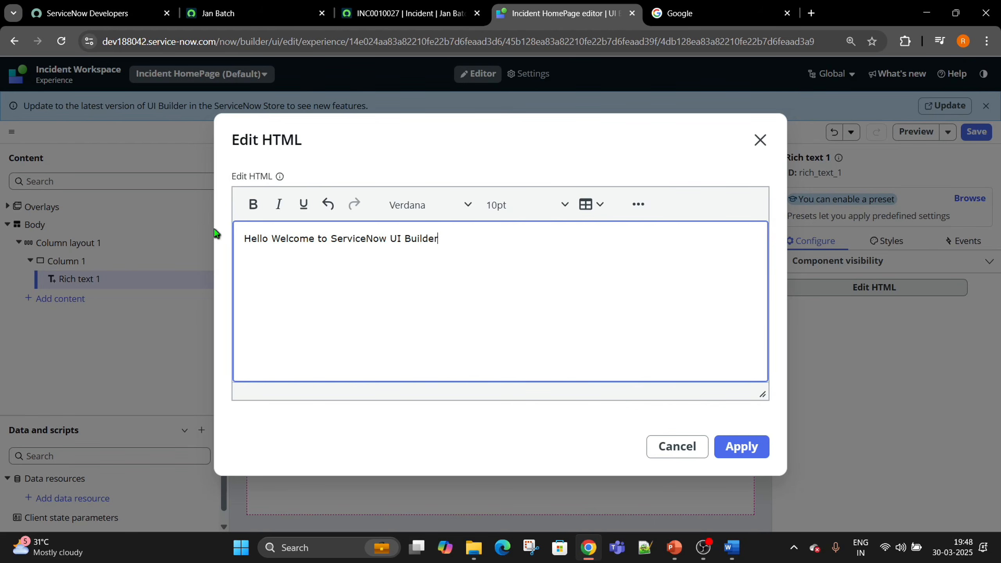
- Underline the entire welcome message and align it to the centre
{"action": "key", "text": "ctrl+a"}
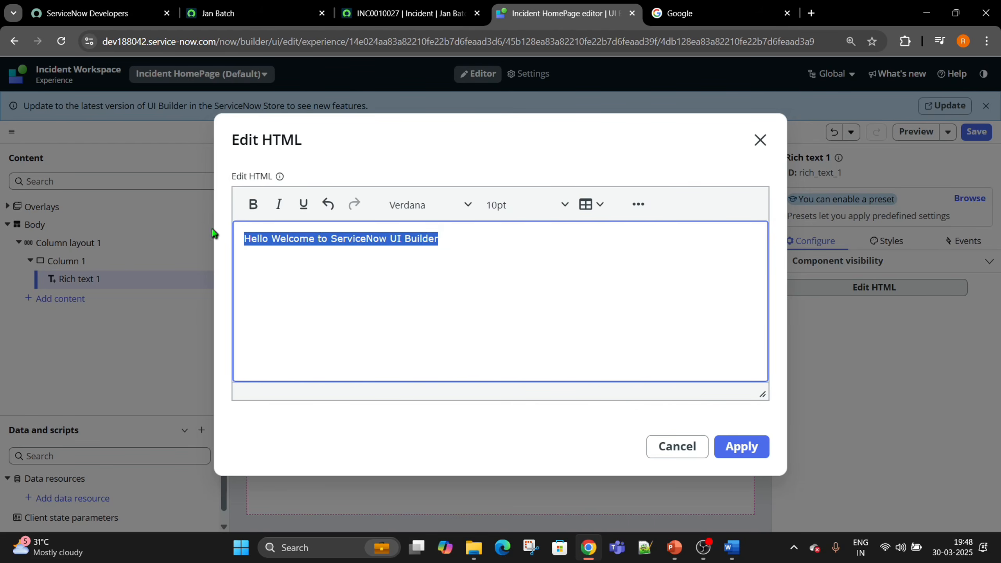
{"action": "left_click", "coordinate": [302, 204]}
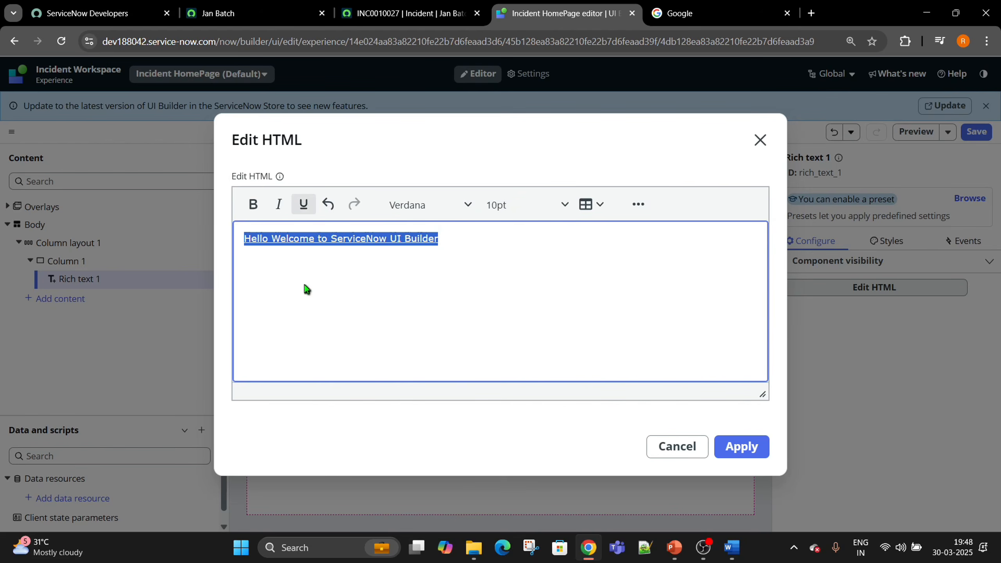
{"action": "left_click", "coordinate": [642, 210]}
{"action": "left_click", "coordinate": [465, 235]}
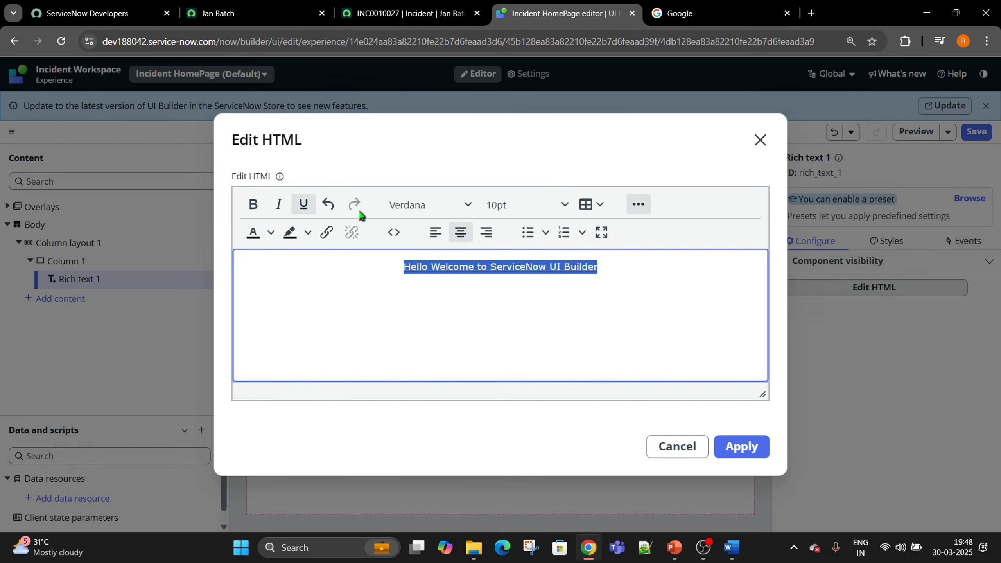
- Set the welcome message to 12pt bold, apply the formatting and save the page
{"action": "left_click", "coordinate": [568, 206]}
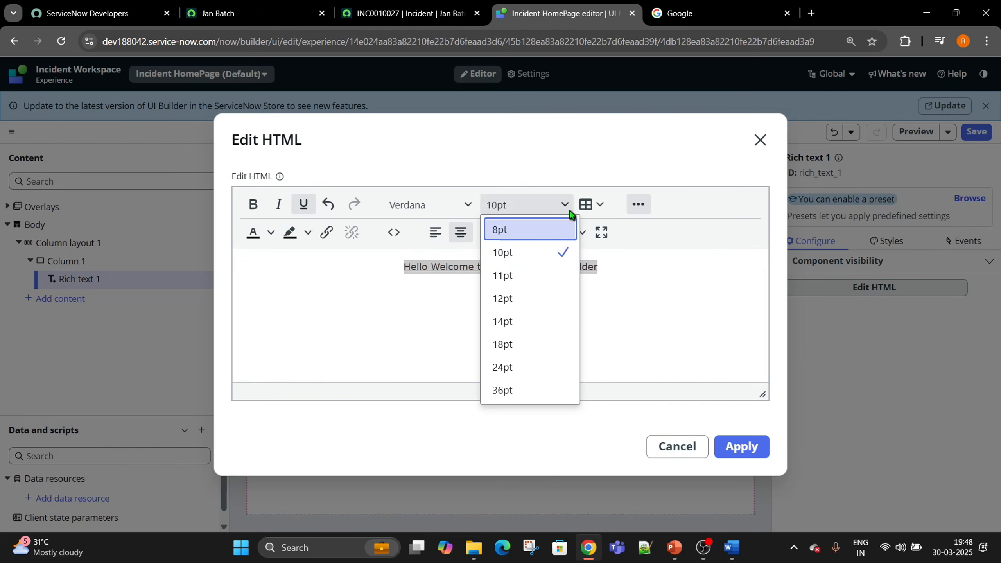
{"action": "left_click", "coordinate": [529, 296]}
{"action": "left_click", "coordinate": [494, 321]}
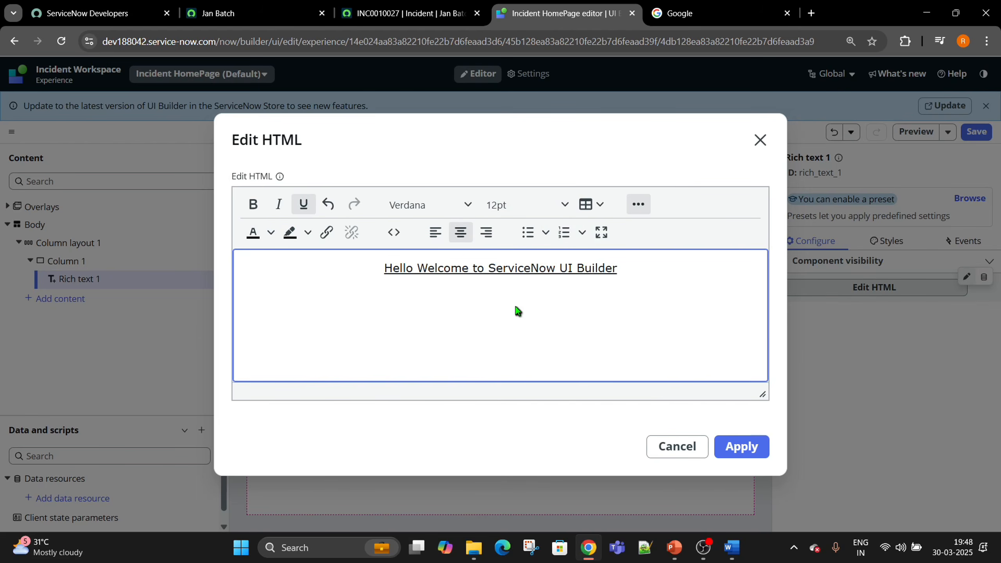
{"action": "key", "text": "ctrl+a"}
{"action": "left_click", "coordinate": [253, 204]}
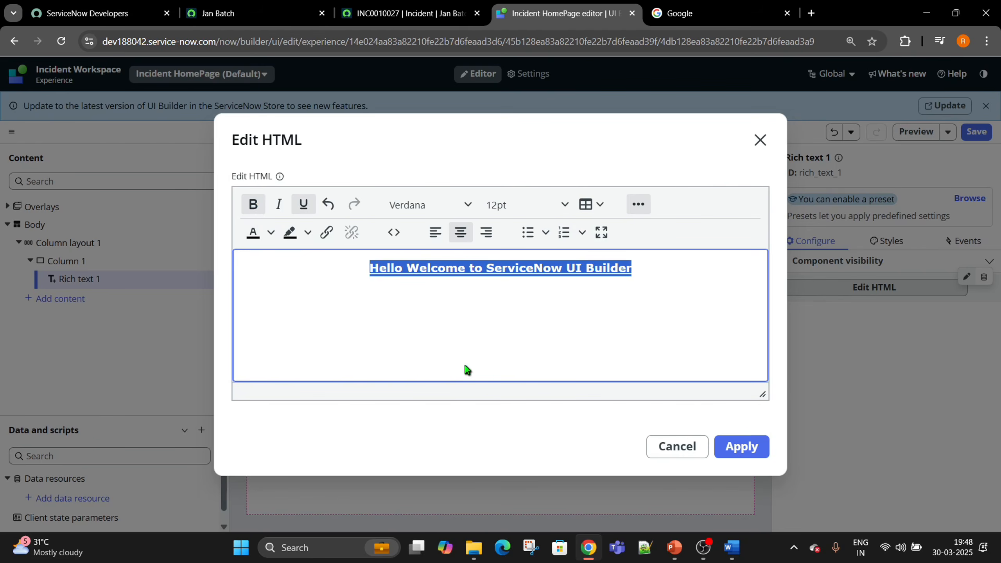
{"action": "left_click", "coordinate": [741, 446]}
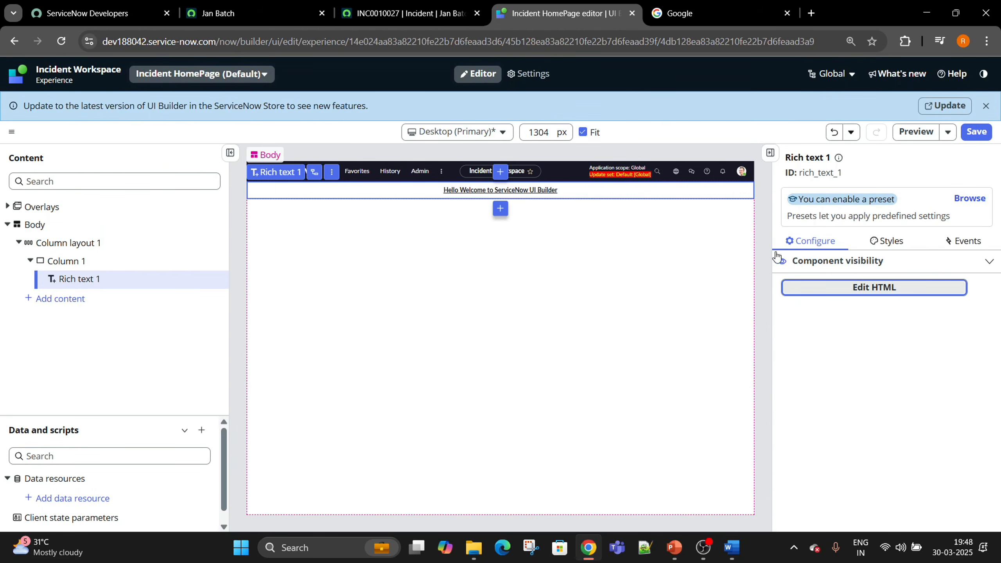
{"action": "left_click", "coordinate": [976, 132]}
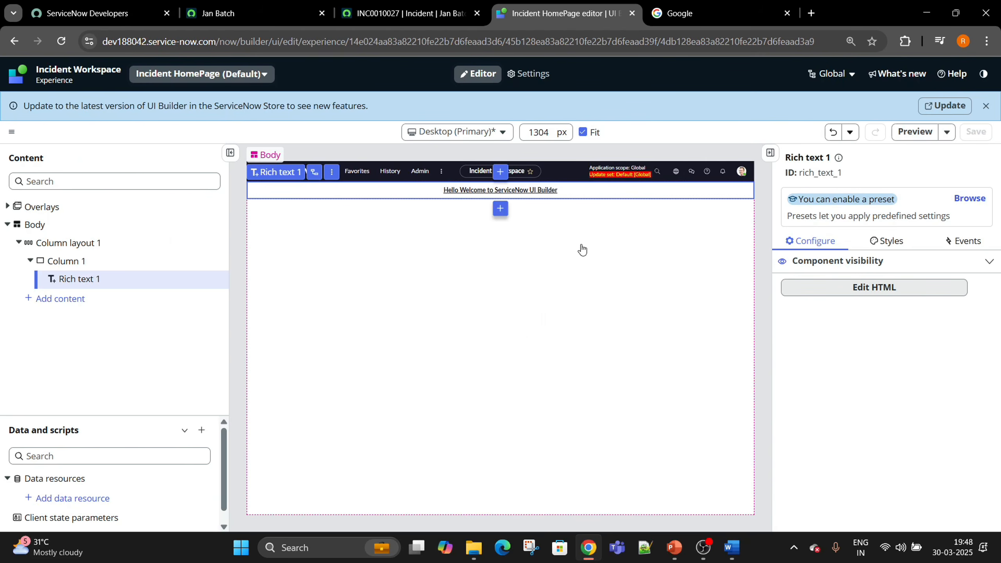
- Reopen the Rich text HTML content, set the whole message to 18pt, apply it and save the page
{"action": "left_click", "coordinate": [875, 288]}
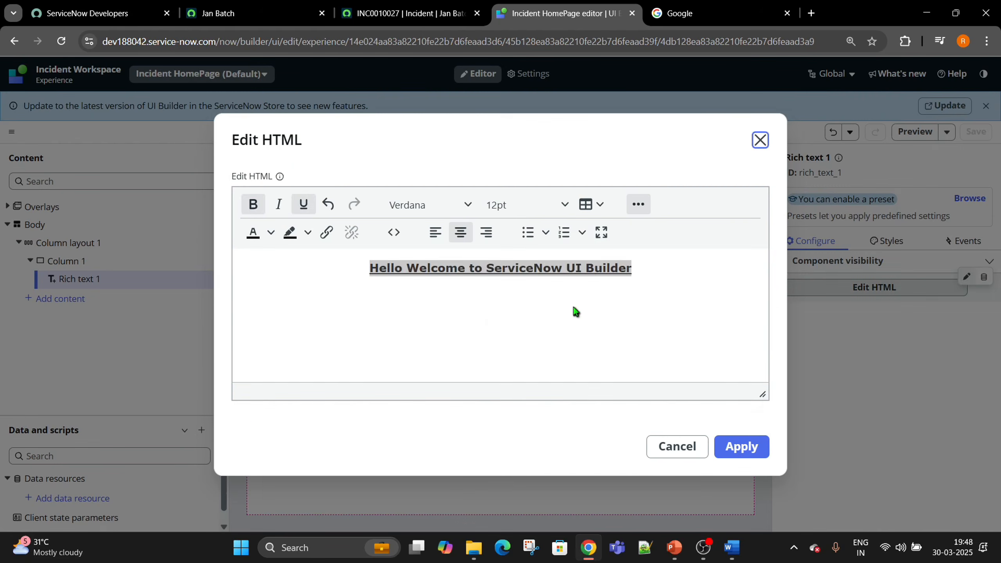
{"action": "left_click", "coordinate": [476, 318]}
{"action": "key", "text": "ctrl+a"}
{"action": "left_click", "coordinate": [536, 206]}
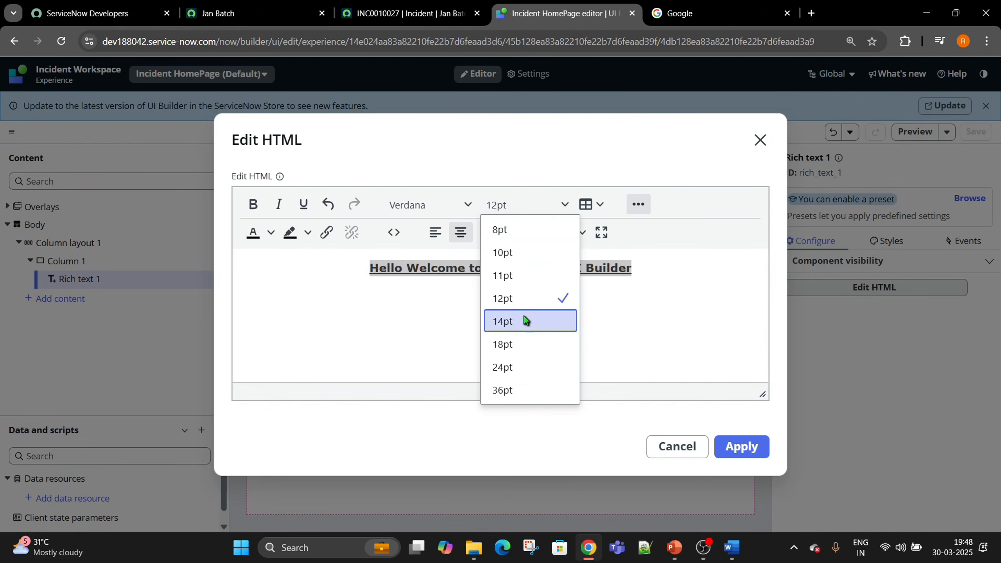
{"action": "left_click", "coordinate": [537, 344]}
{"action": "left_click", "coordinate": [741, 447]}
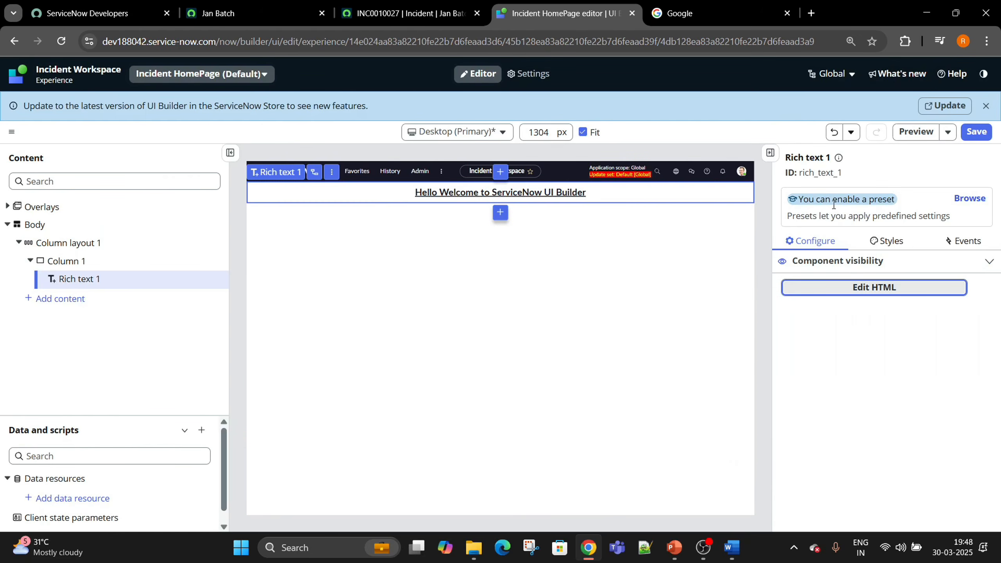
{"action": "left_click", "coordinate": [977, 133]}
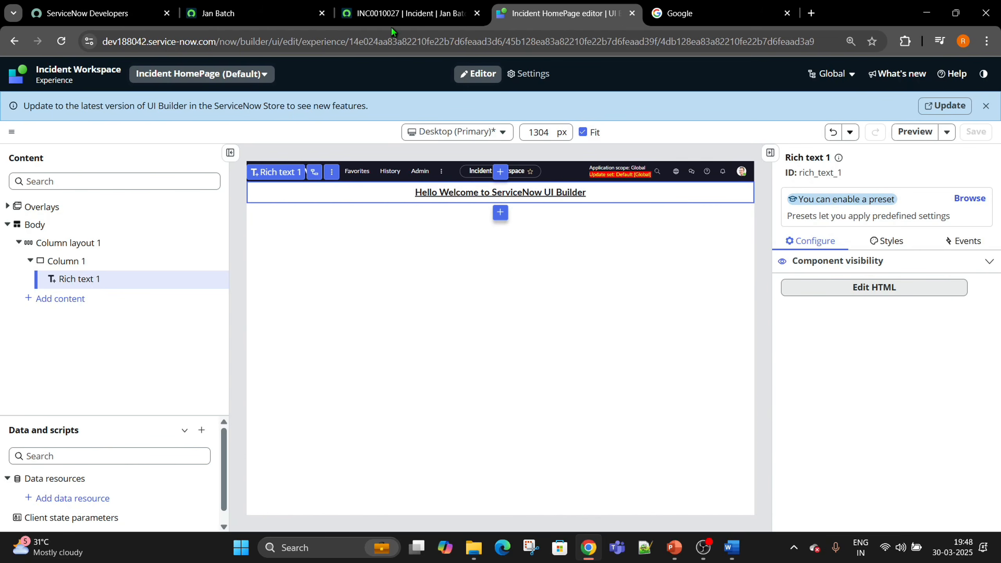
- Switch to the ServiceNow home page and view the list of available workspaces
{"action": "left_click", "coordinate": [223, 13]}
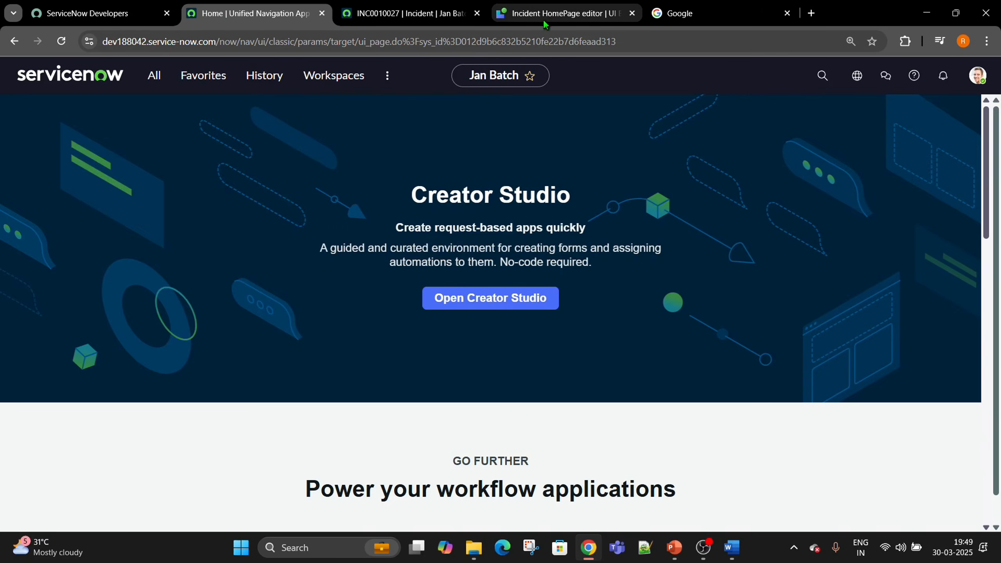
{"action": "left_click", "coordinate": [545, 15]}
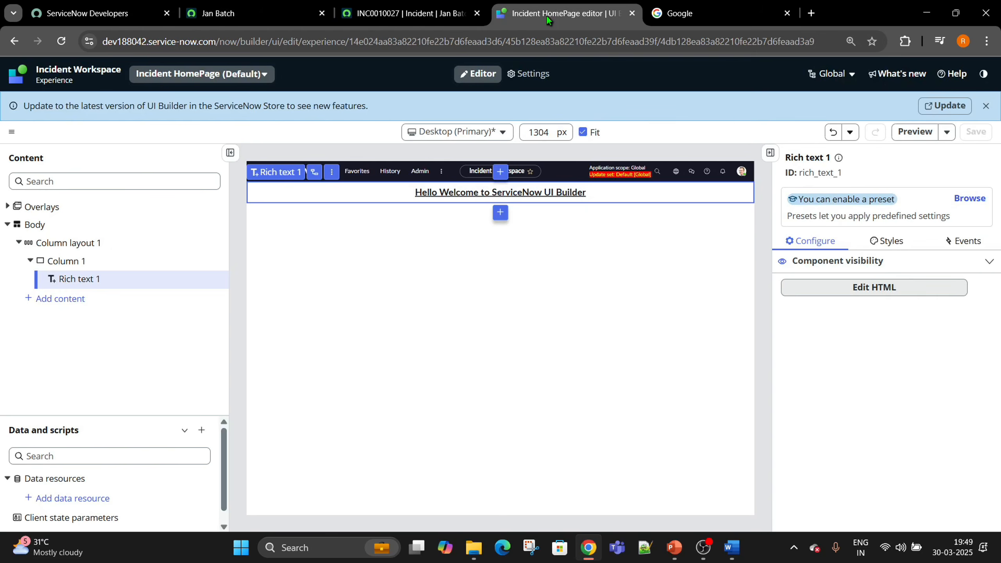
{"action": "left_click", "coordinate": [298, 16]}
{"action": "left_click", "coordinate": [313, 79]}
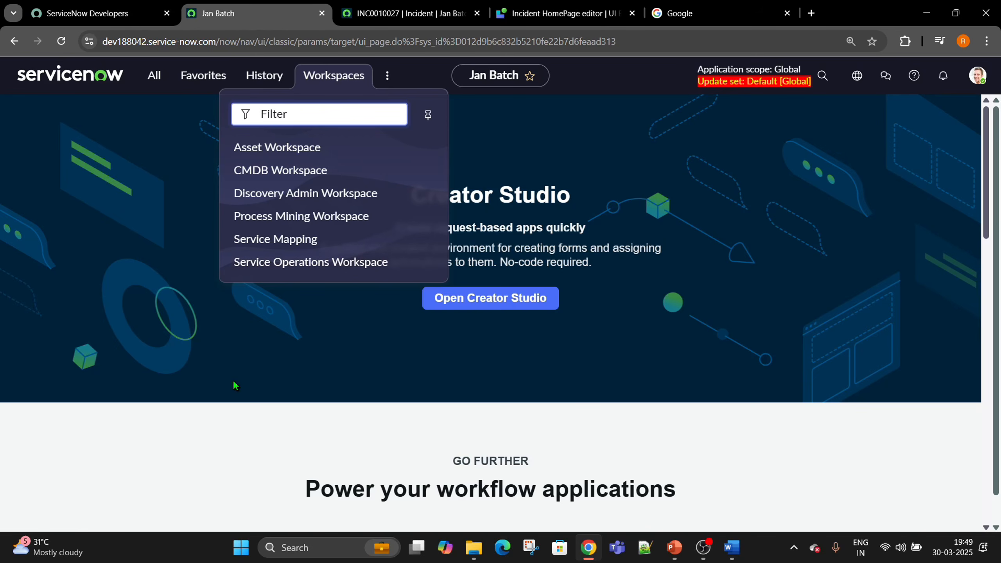
- Search the application navigator on the ServiceNow home page for "now exper"
{"action": "left_click", "coordinate": [225, 355]}
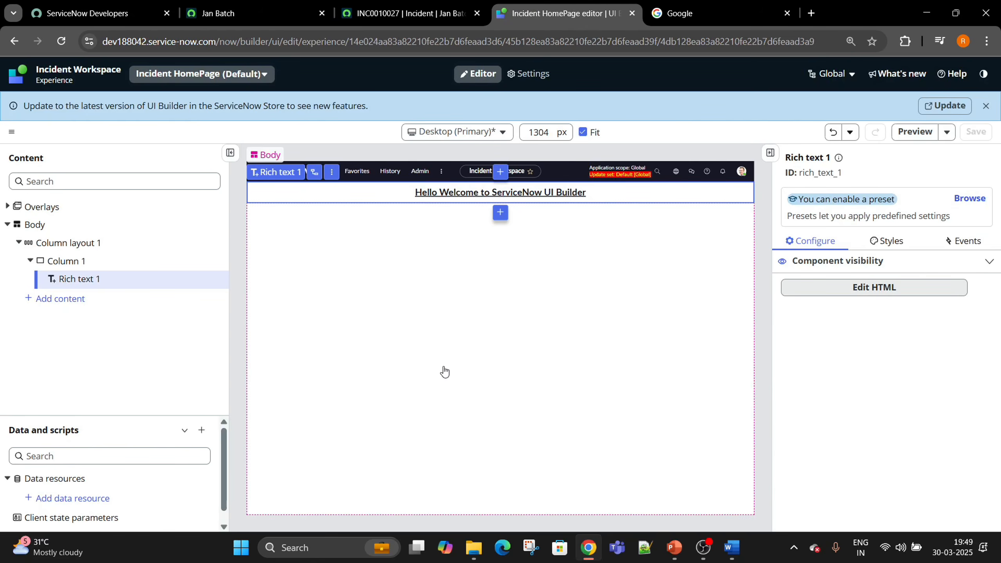
{"action": "left_click", "coordinate": [244, 13]}
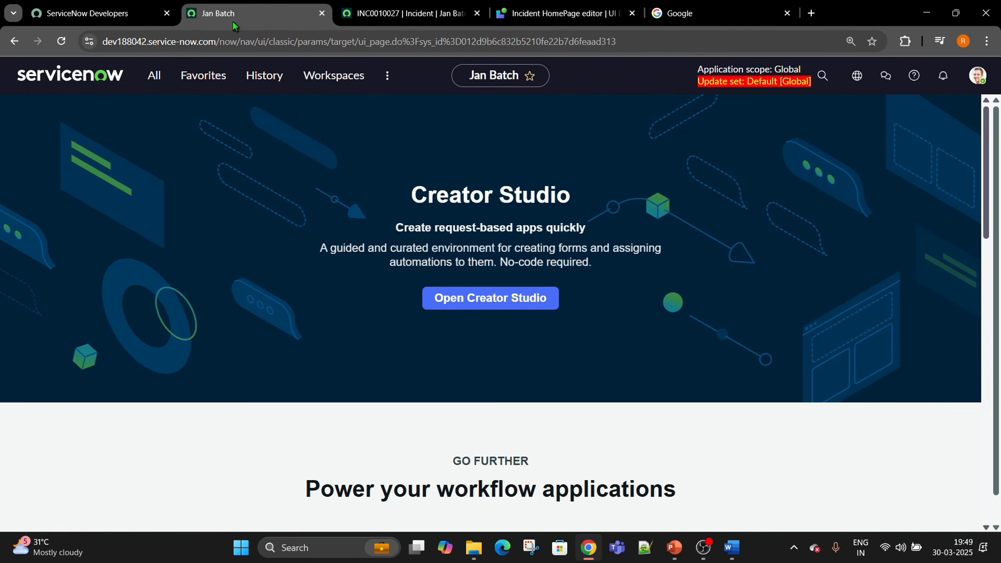
{"action": "left_click", "coordinate": [155, 76]}
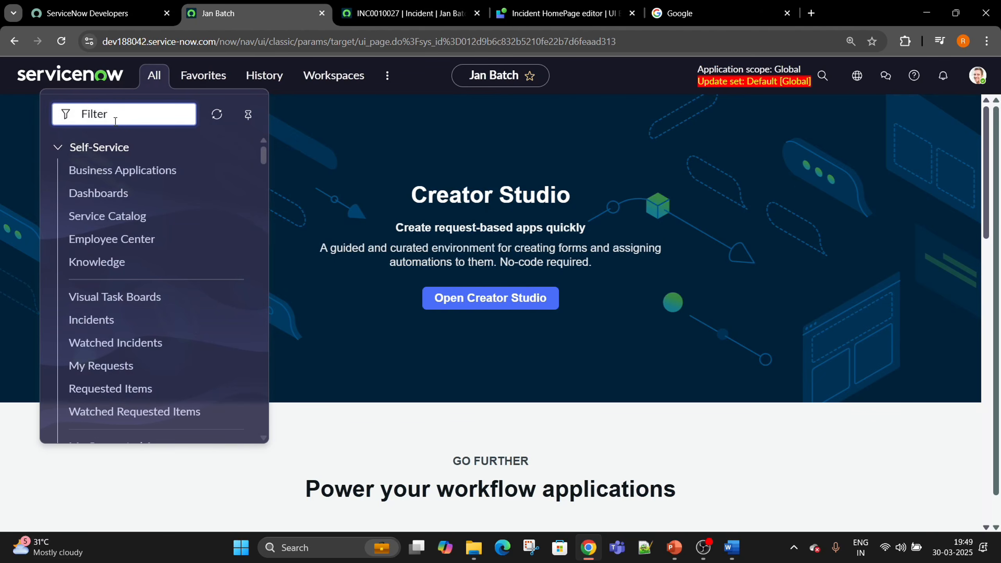
{"action": "type", "text": "ui bui"}
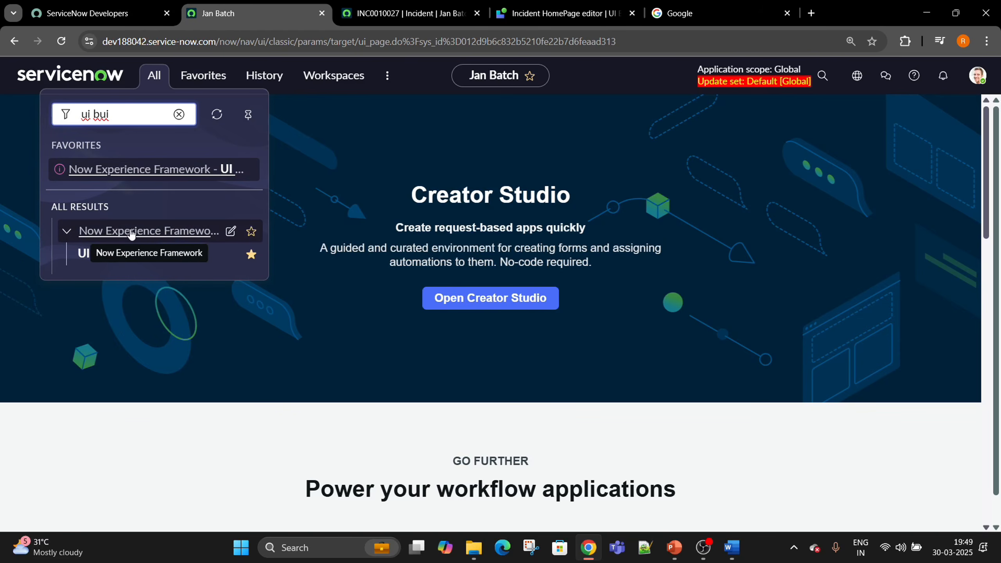
{"action": "left_click_drag", "start_coordinate": [126, 115], "coordinate": [23, 112]}
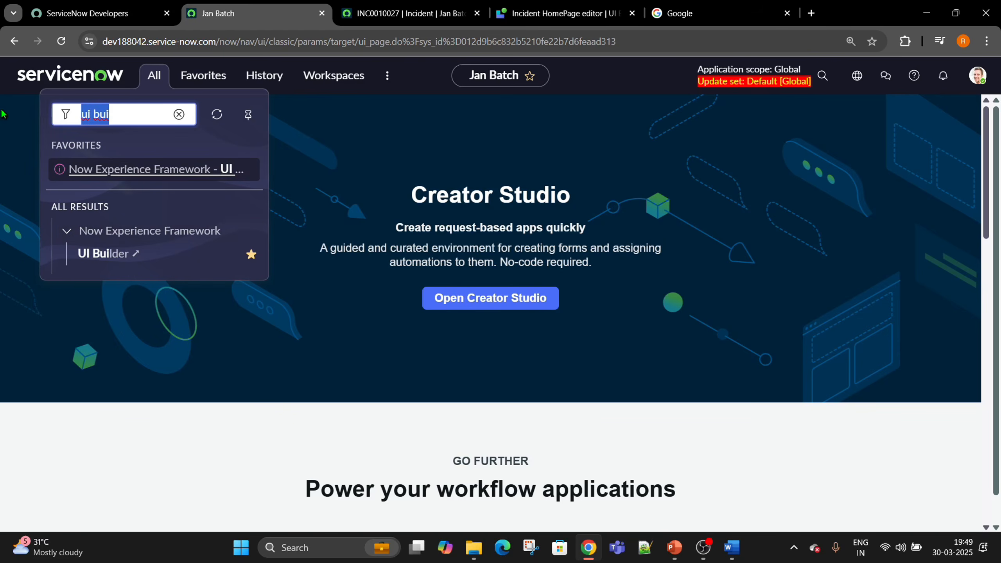
{"action": "type", "text": "now exp"}
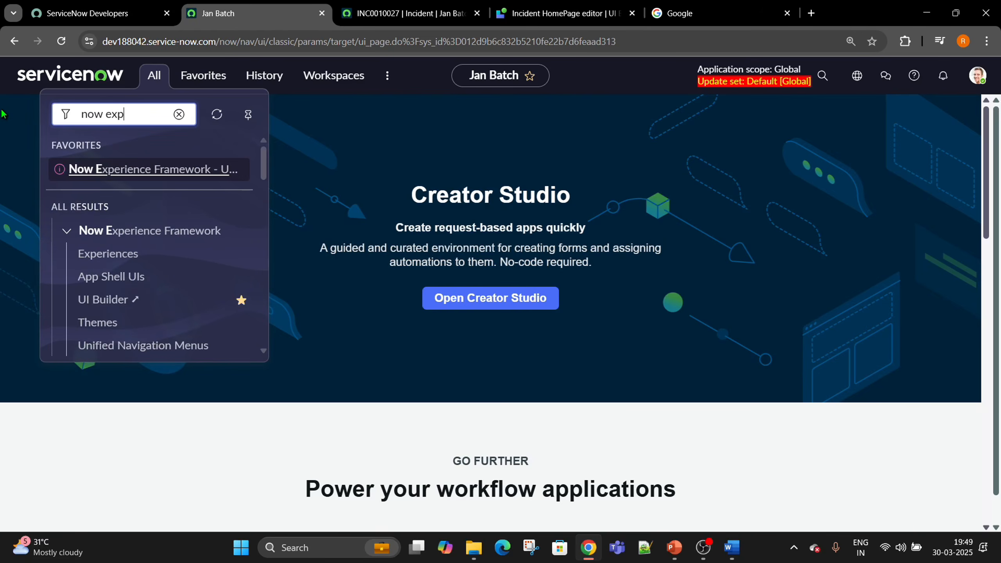
{"action": "type", "text": "er"}
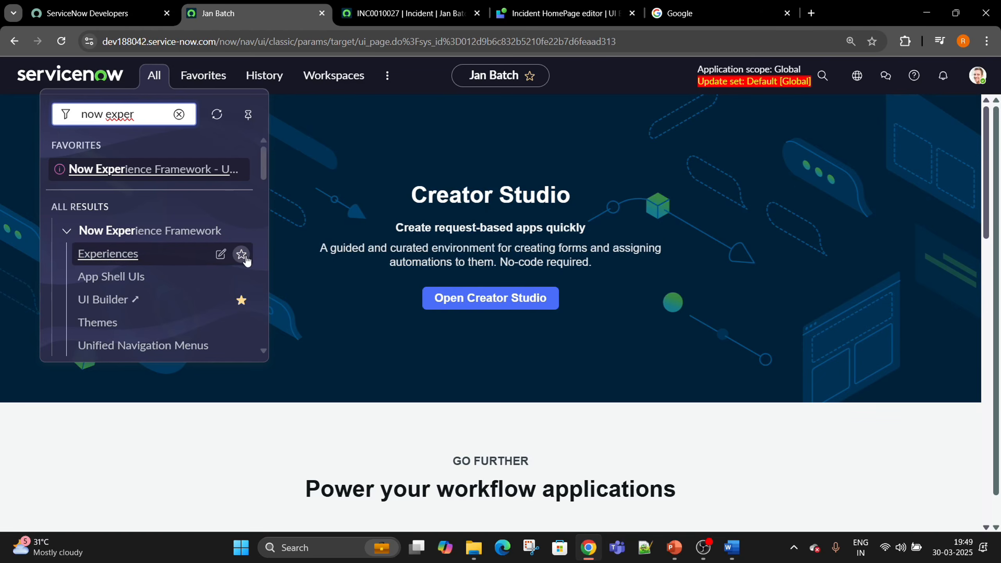
- Add the Experiences module of the Now Experience Framework to the favorites and open it in a separate browser tab
{"action": "left_click", "coordinate": [242, 255]}
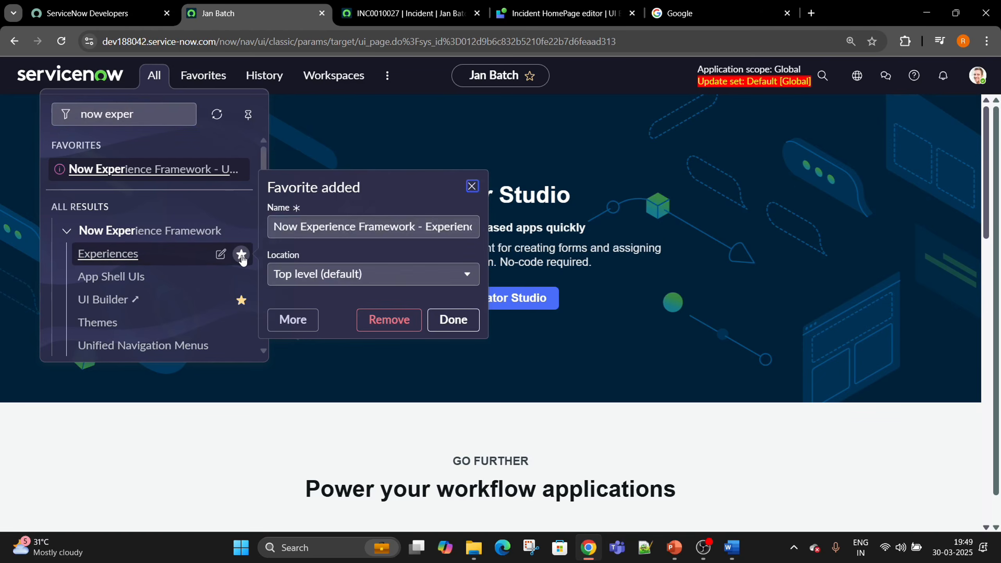
{"action": "left_click", "coordinate": [454, 320]}
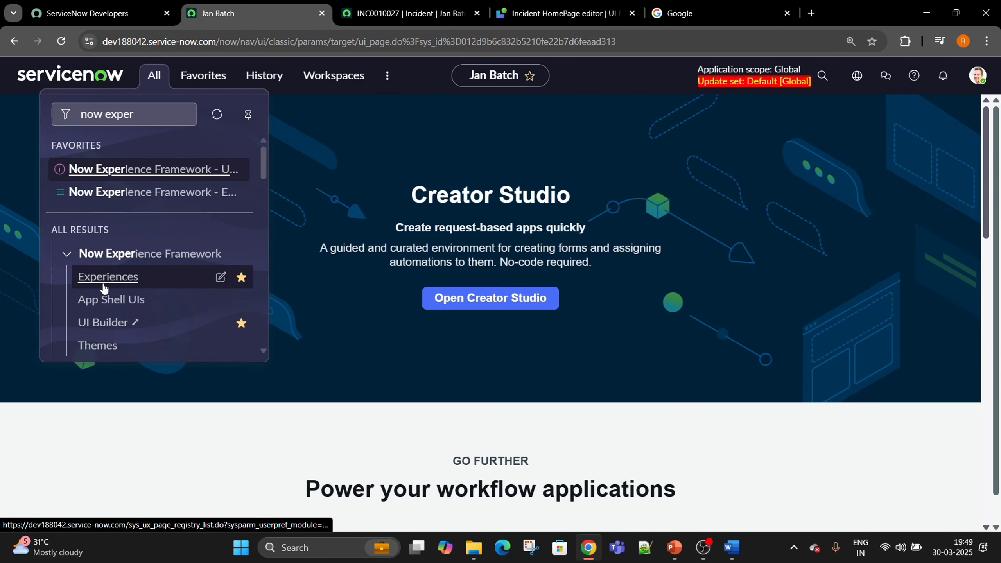
{"action": "middle_click", "coordinate": [104, 287]}
{"action": "left_click", "coordinate": [370, 14]}
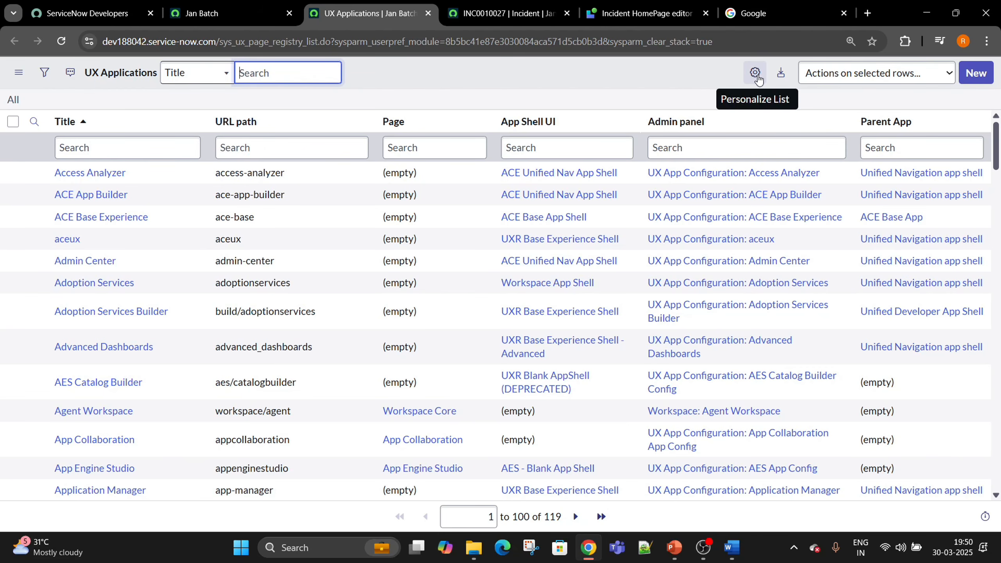
- Filter the UX Applications list to the records created today
{"action": "left_click", "coordinate": [44, 72]}
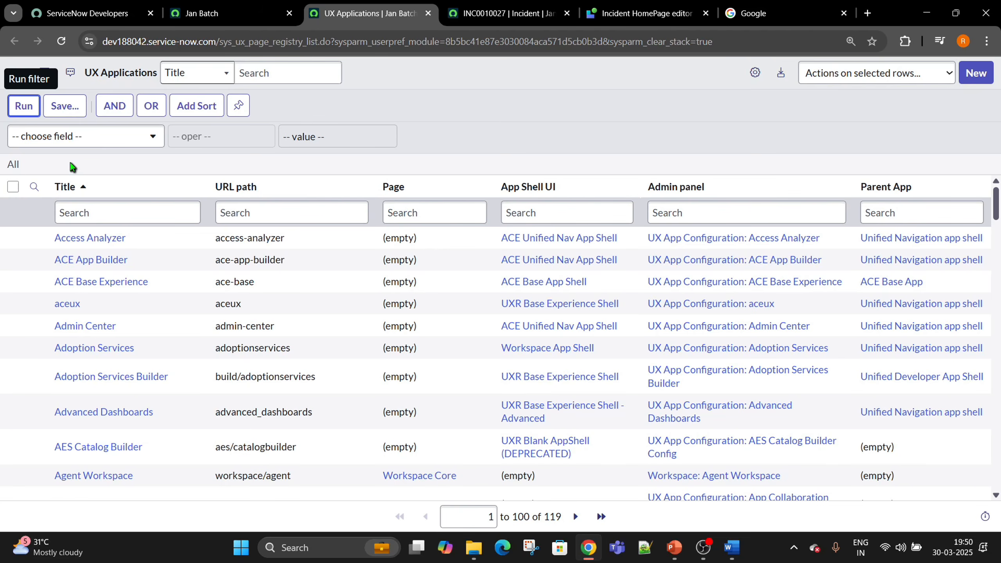
{"action": "left_click", "coordinate": [85, 134]}
{"action": "type", "text": "create"}
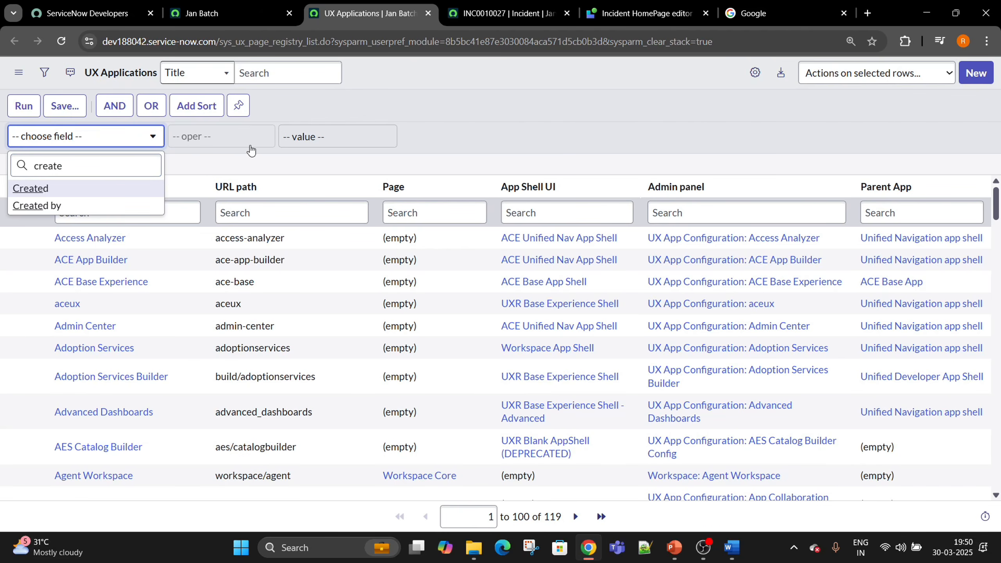
{"action": "left_click", "coordinate": [31, 188]}
{"action": "left_click", "coordinate": [23, 105]}
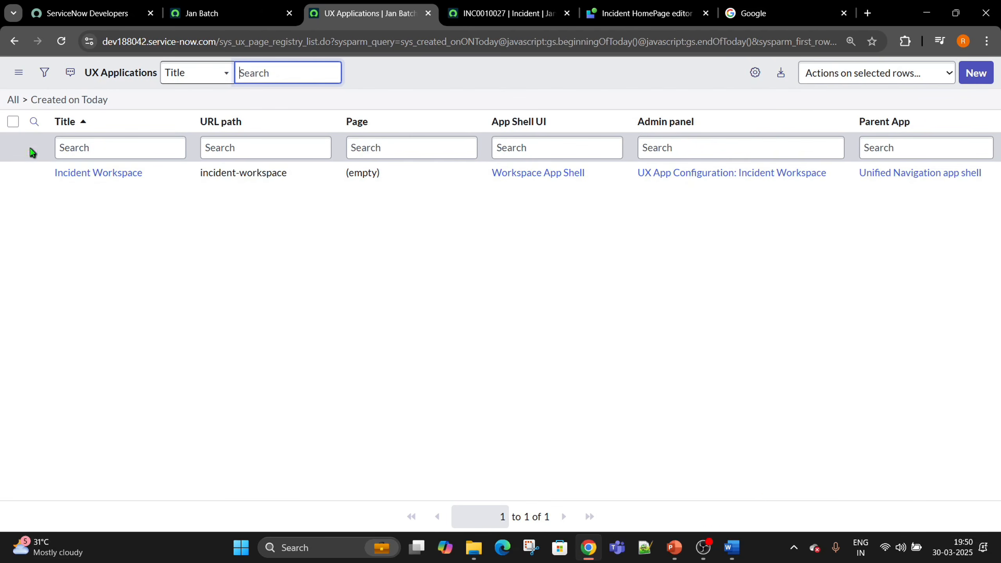
- Open the Incident Workspace UX Application record in a separate browser tab
{"action": "left_click_drag", "start_coordinate": [168, 173], "coordinate": [56, 174]}
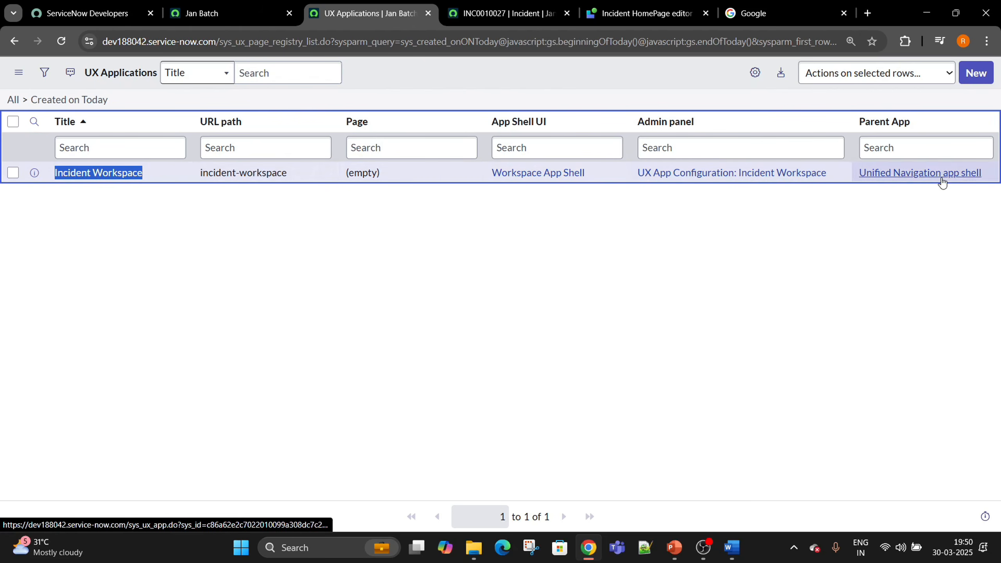
{"action": "right_click", "coordinate": [34, 173]}
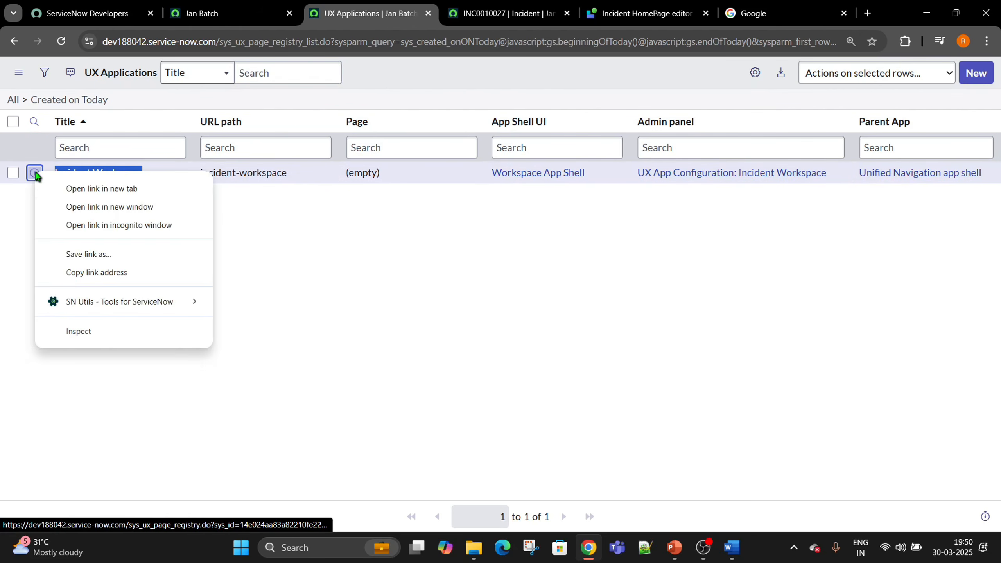
{"action": "left_click", "coordinate": [72, 188]}
{"action": "left_click", "coordinate": [427, 6]}
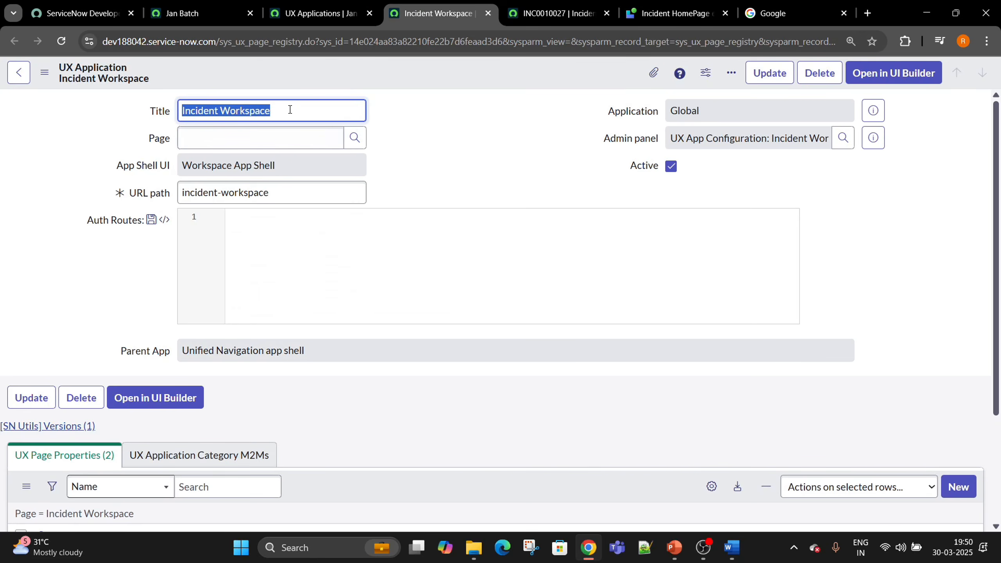
- Change the UX Application's title to "Incident Workspace 2025" and save the record
{"action": "left_click", "coordinate": [304, 112]}
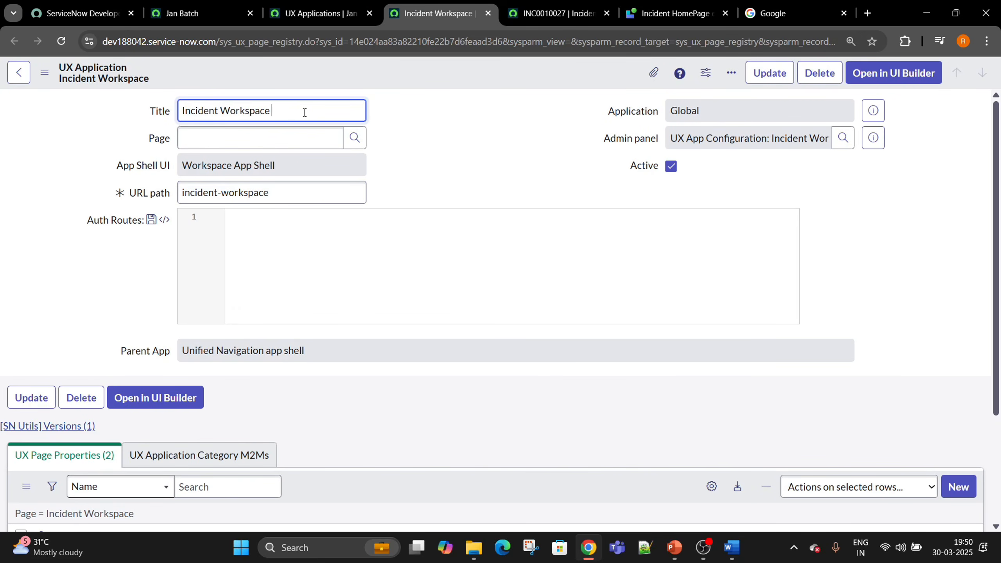
{"action": "right_click", "coordinate": [381, 73]}
{"action": "left_click", "coordinate": [417, 84]}
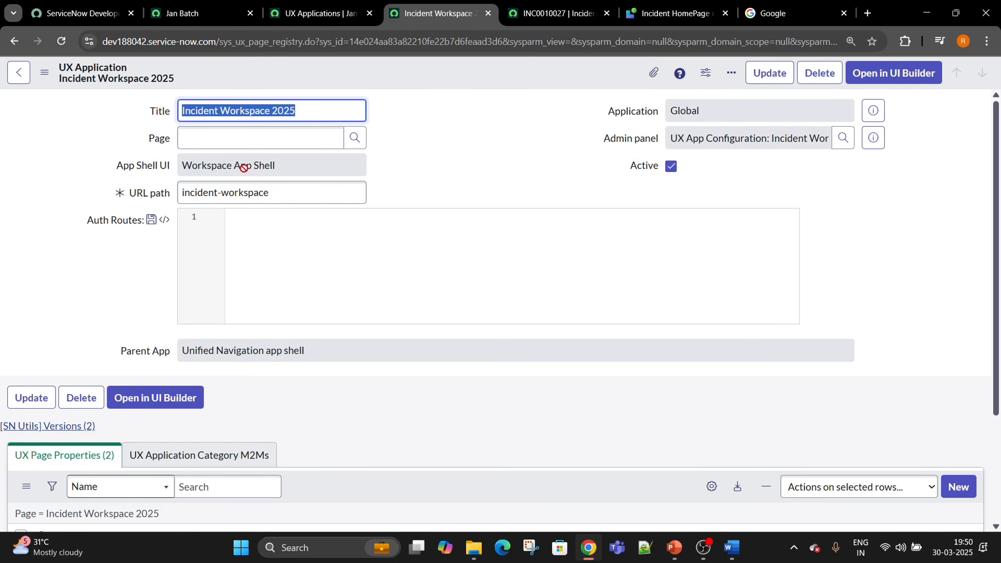
- Examine the UX Application's App Shell UI, its UX Page Properties entries and the UX Application Category M2Ms list
{"action": "left_click_drag", "start_coordinate": [298, 167], "coordinate": [187, 163]}
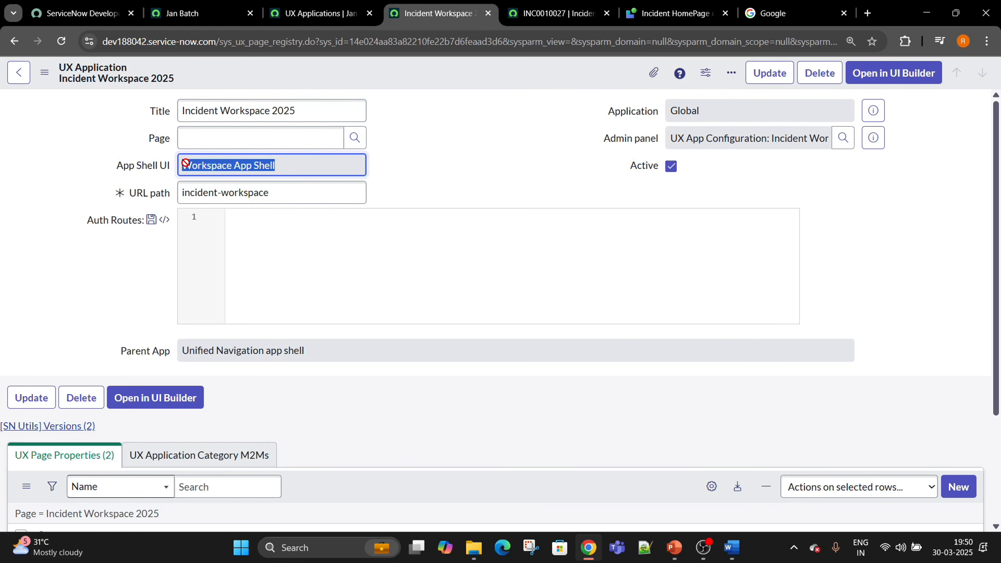
{"action": "scroll", "coordinate": [91, 179], "scroll_direction": "down", "scroll_amount": 3}
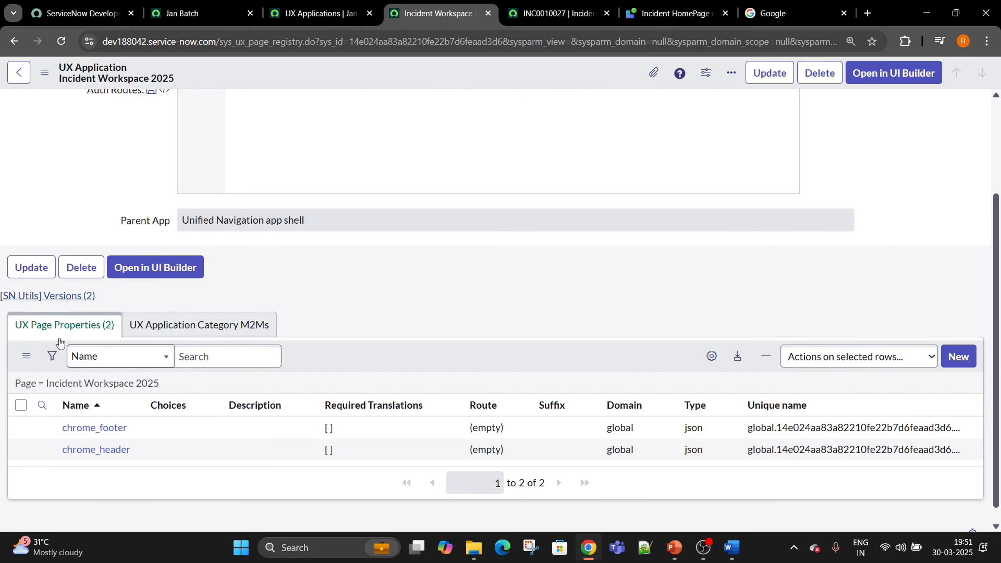
{"action": "left_click", "coordinate": [952, 358]}
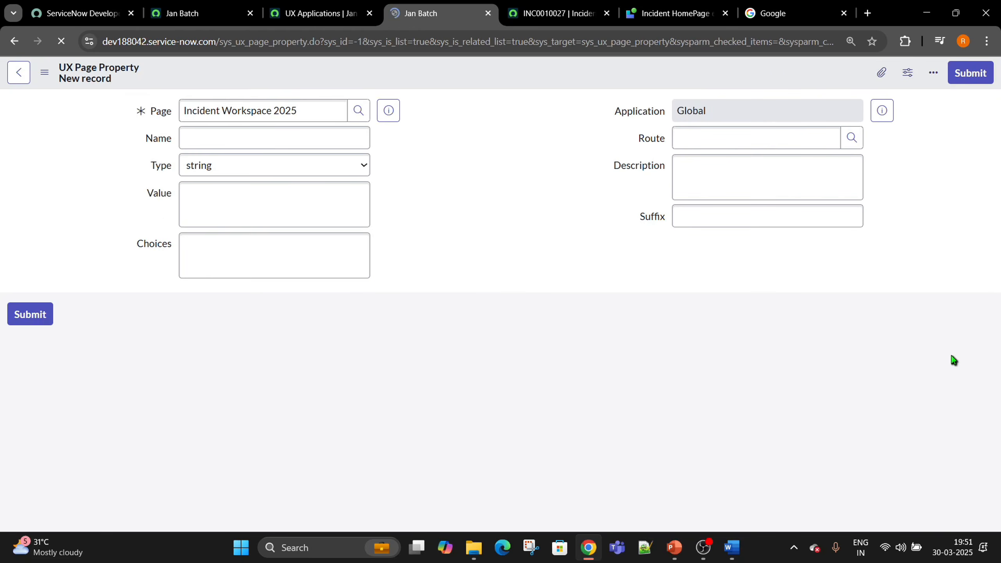
{"action": "left_click", "coordinate": [15, 42]}
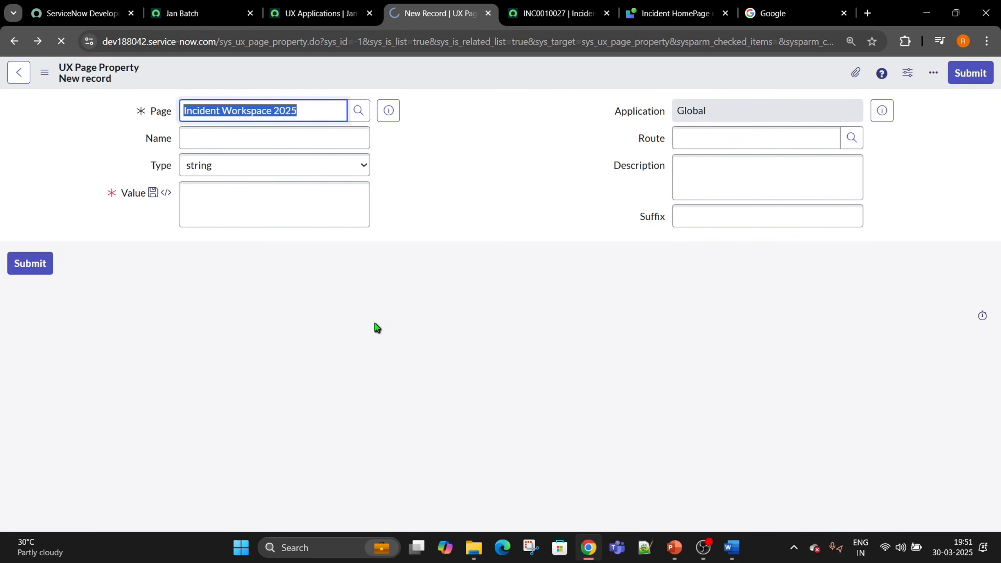
{"action": "scroll", "coordinate": [117, 213], "scroll_direction": "down", "scroll_amount": 1}
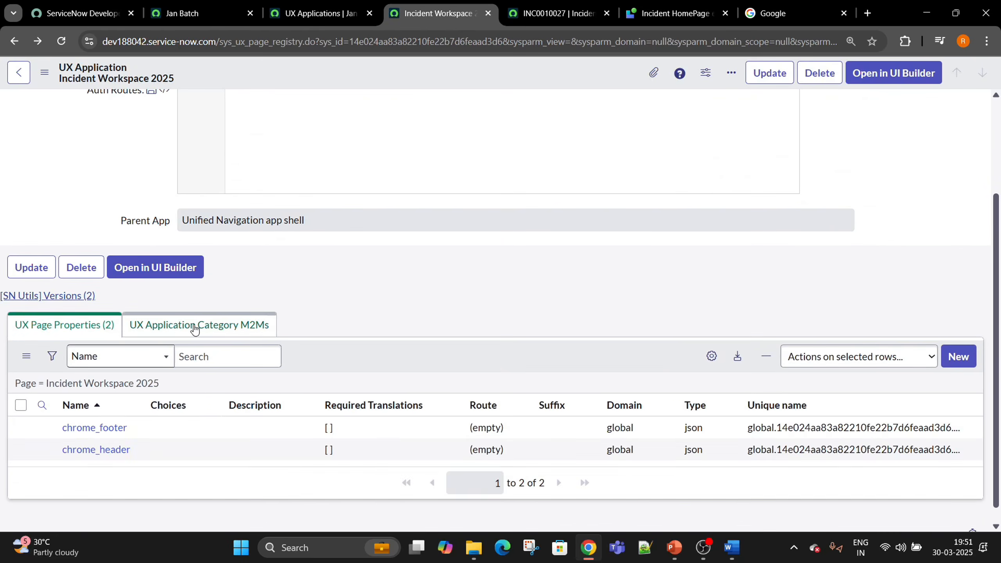
{"action": "left_click", "coordinate": [195, 330]}
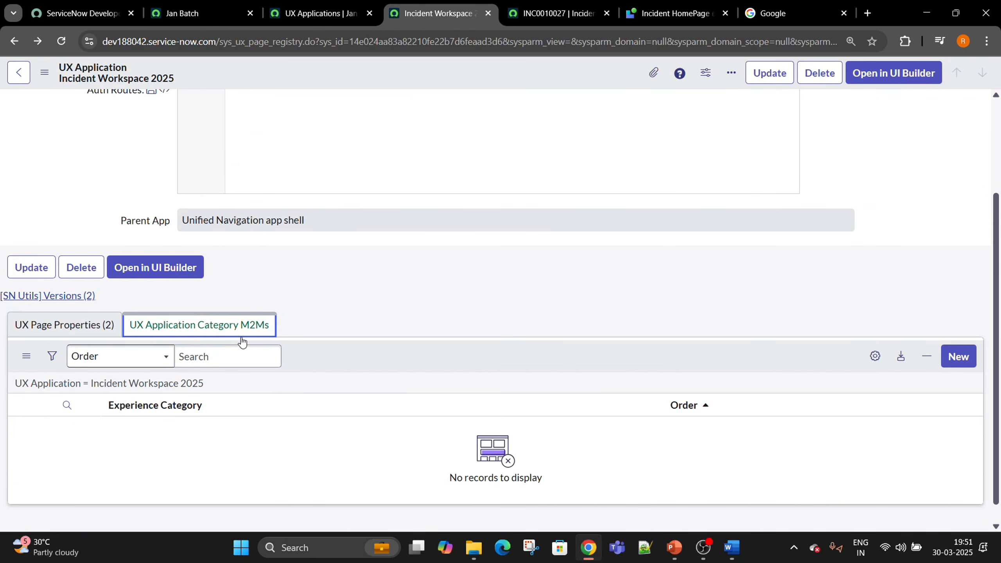
{"action": "left_click", "coordinate": [79, 327]}
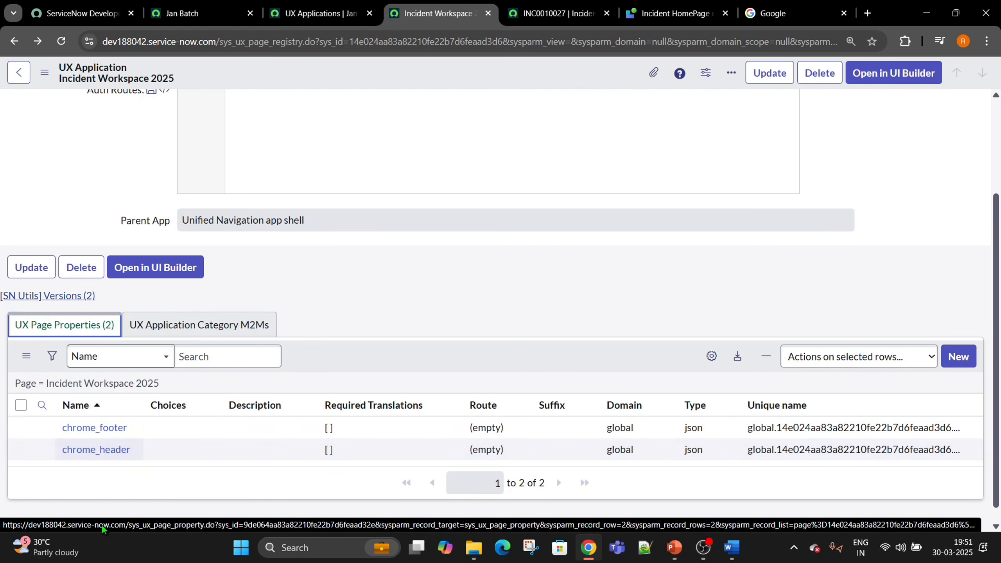
{"action": "left_click_drag", "start_coordinate": [133, 429], "coordinate": [63, 425]}
{"action": "left_click_drag", "start_coordinate": [154, 462], "coordinate": [82, 459]}
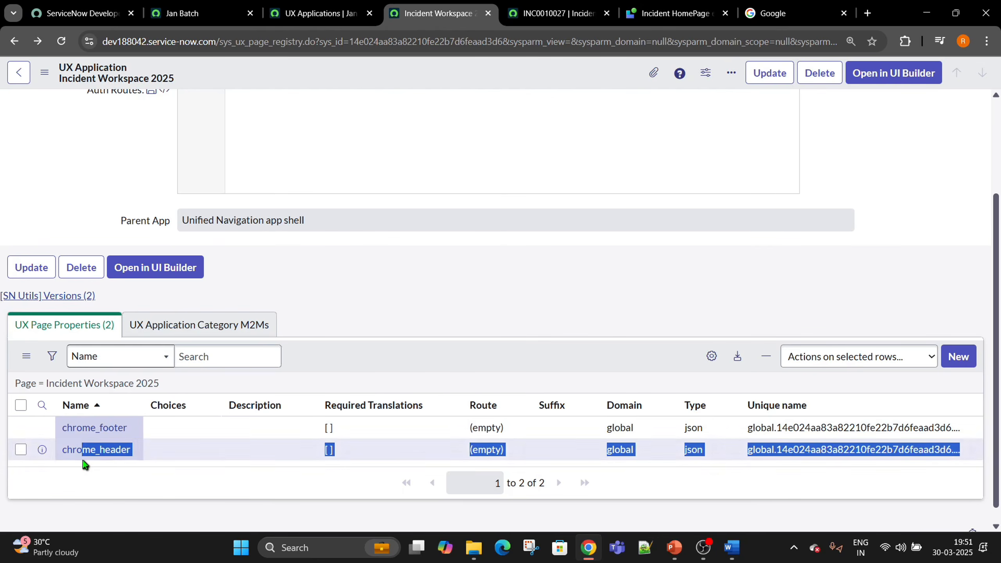
- Create a UX Application Category M2M record for Incident Workspace 2025 with the Workspace experience category and submit it
{"action": "left_click", "coordinate": [170, 336]}
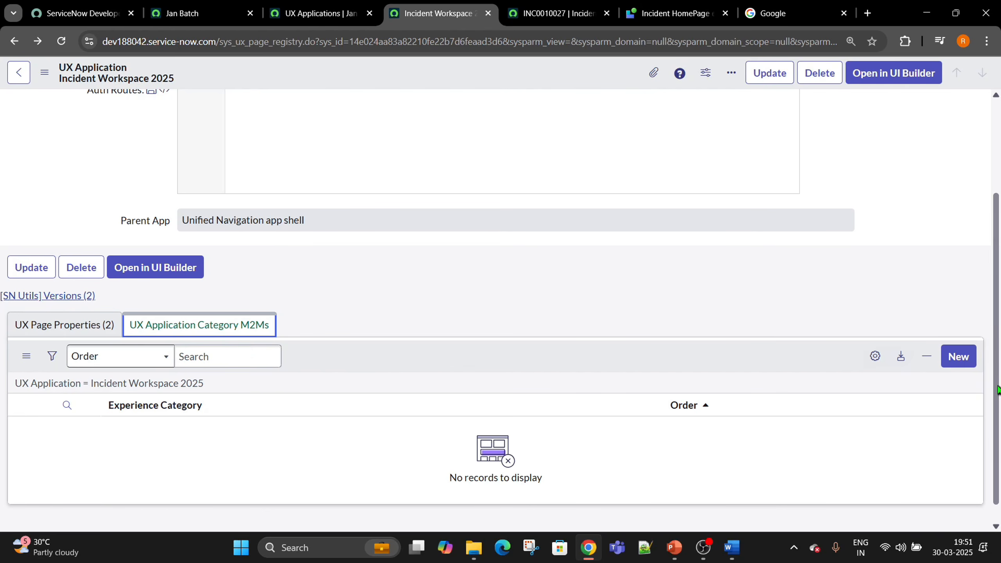
{"action": "left_click", "coordinate": [958, 356]}
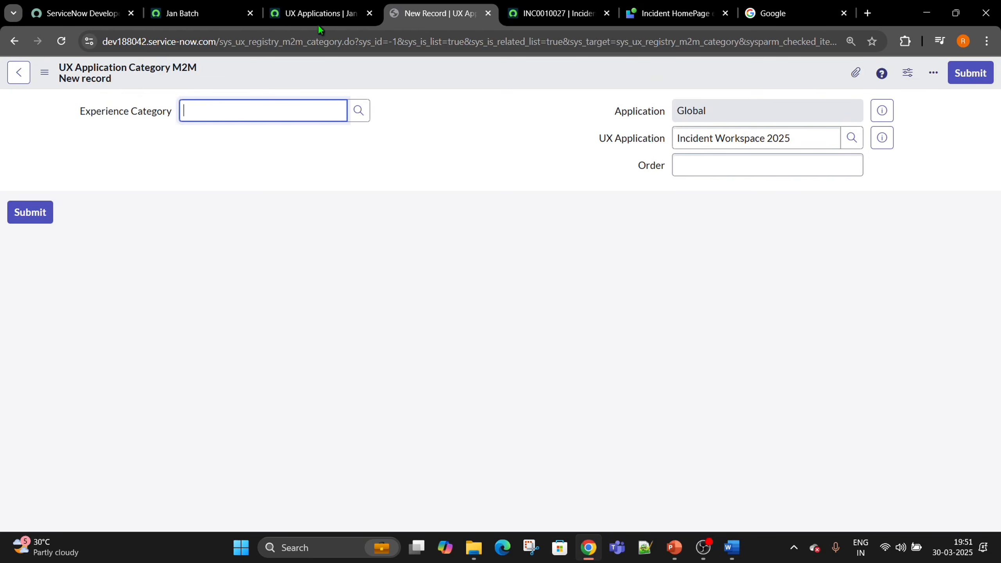
{"action": "left_click_drag", "start_coordinate": [79, 115], "coordinate": [193, 119]}
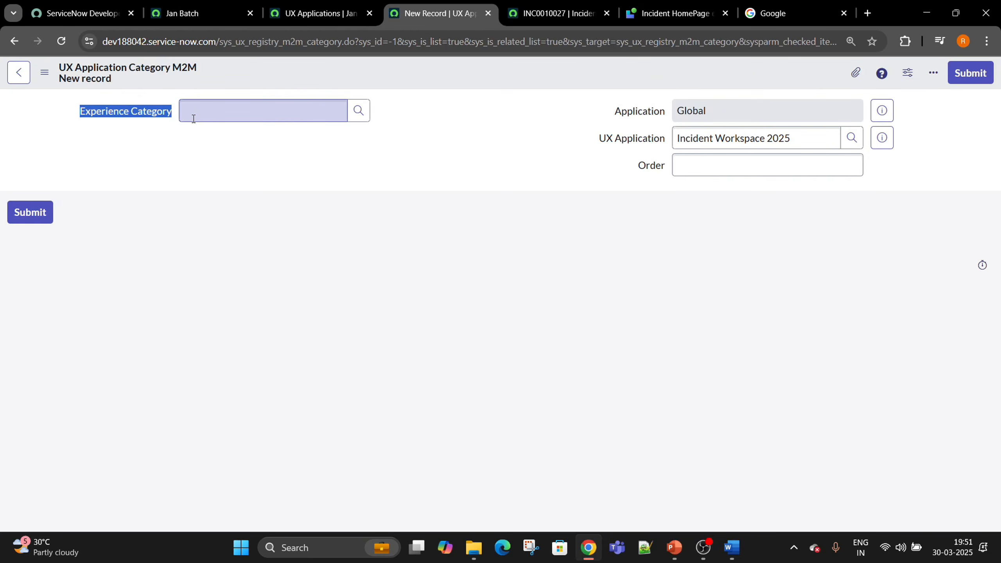
{"action": "left_click", "coordinate": [366, 118]}
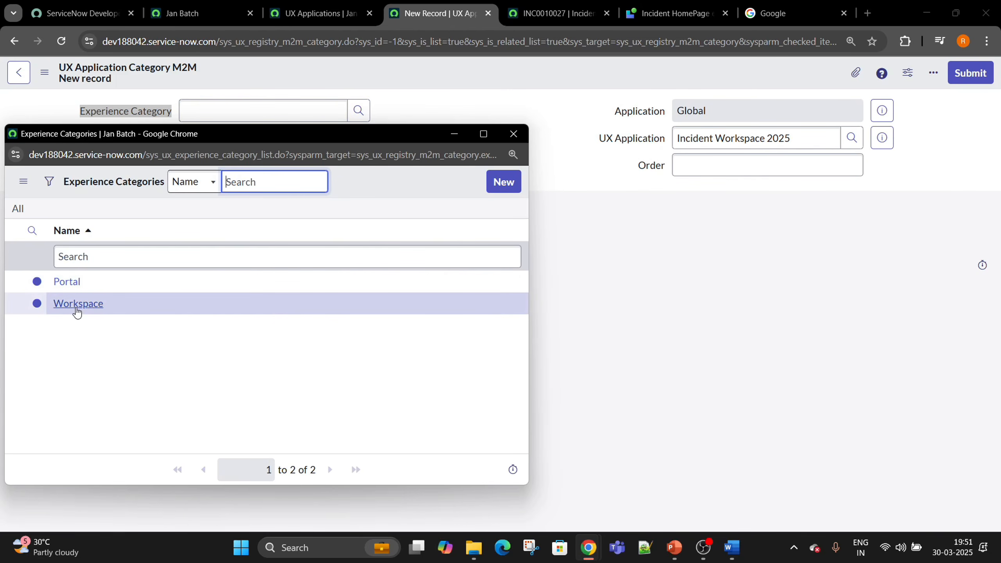
{"action": "left_click", "coordinate": [77, 311]}
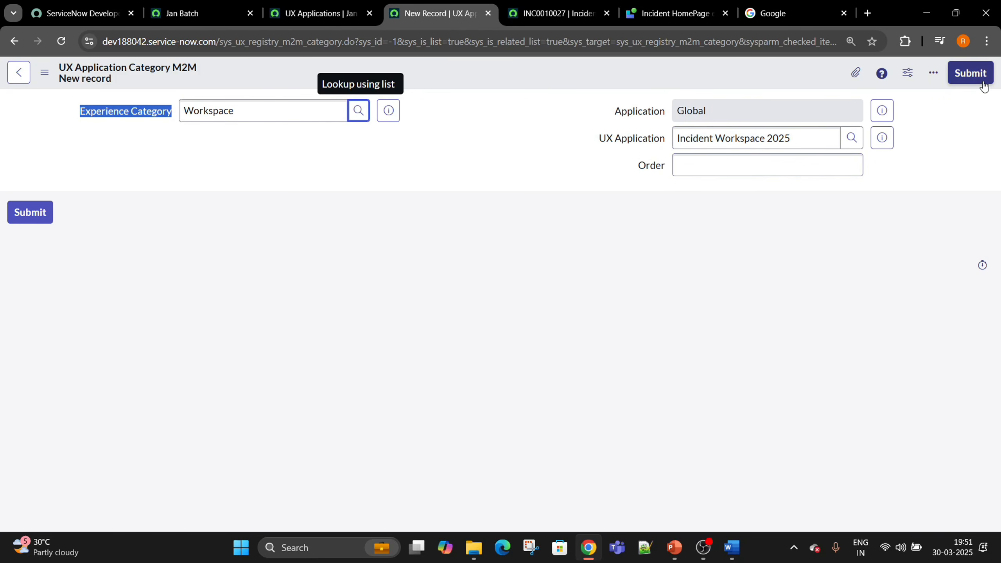
{"action": "left_click", "coordinate": [971, 74]}
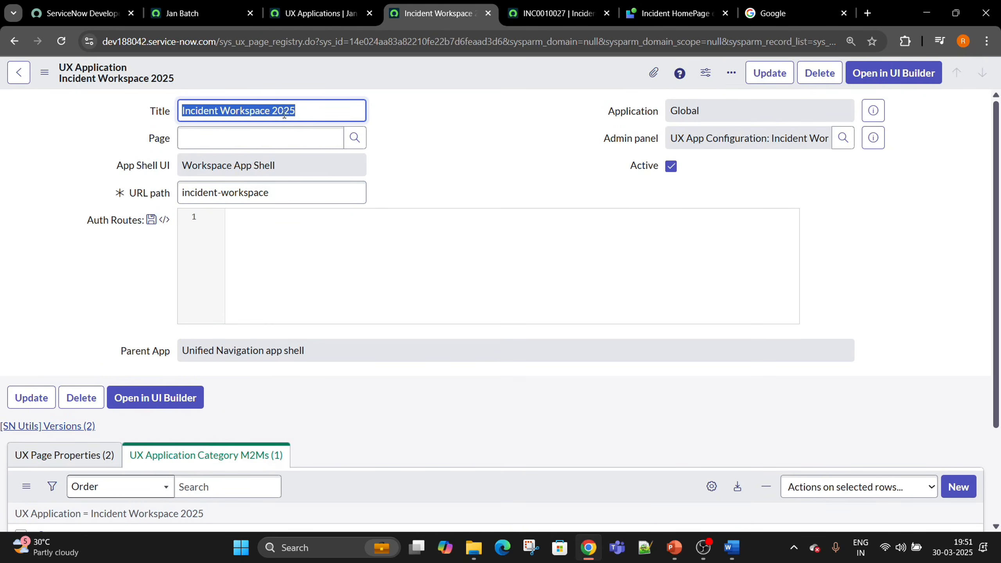
- Check the UX Application's category entry and view the available workspaces on the ServiceNow home page
{"action": "scroll", "coordinate": [50, 176], "scroll_direction": "down", "scroll_amount": 3}
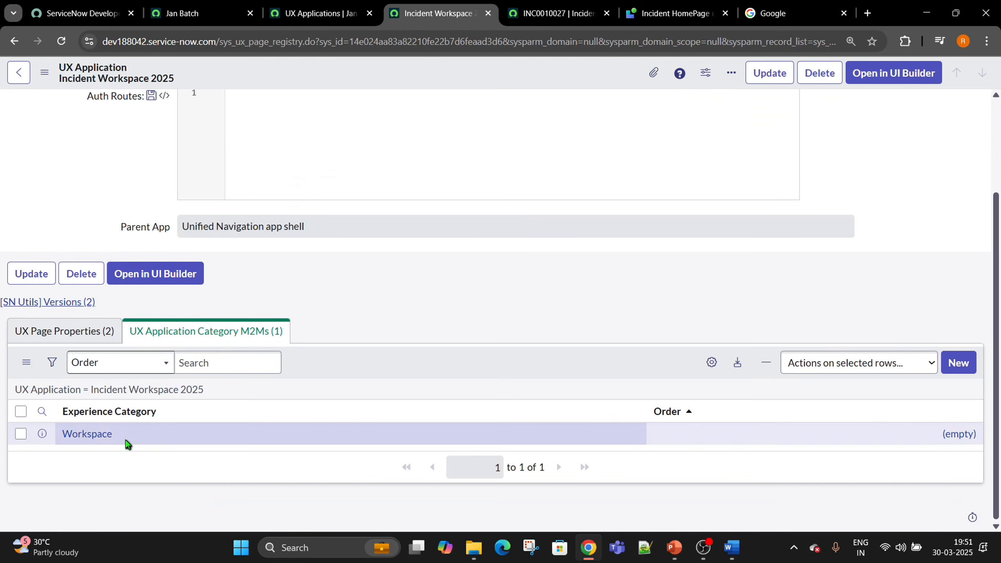
{"action": "left_click_drag", "start_coordinate": [125, 439], "coordinate": [91, 443]}
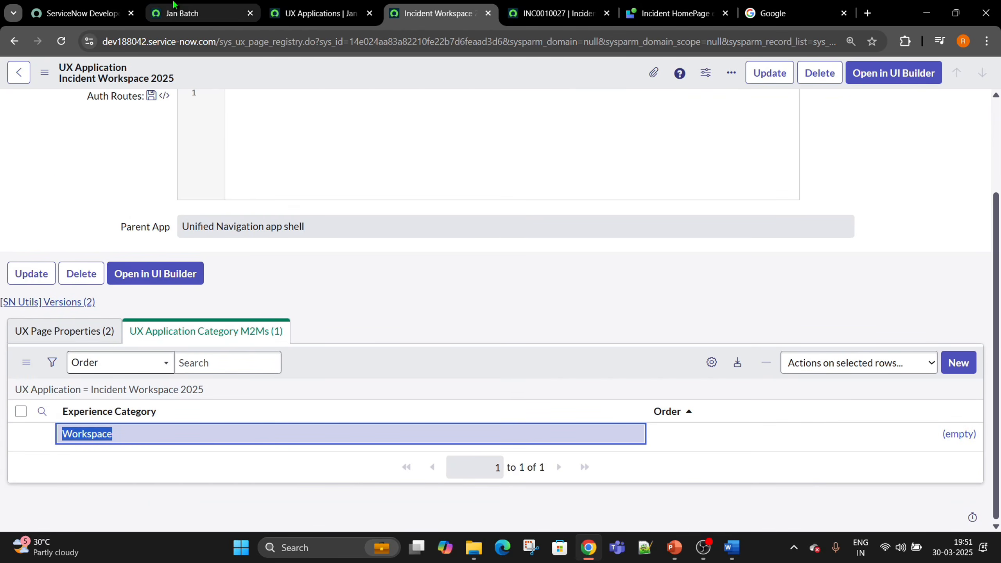
{"action": "left_click", "coordinate": [182, 13]}
{"action": "left_click", "coordinate": [334, 77]}
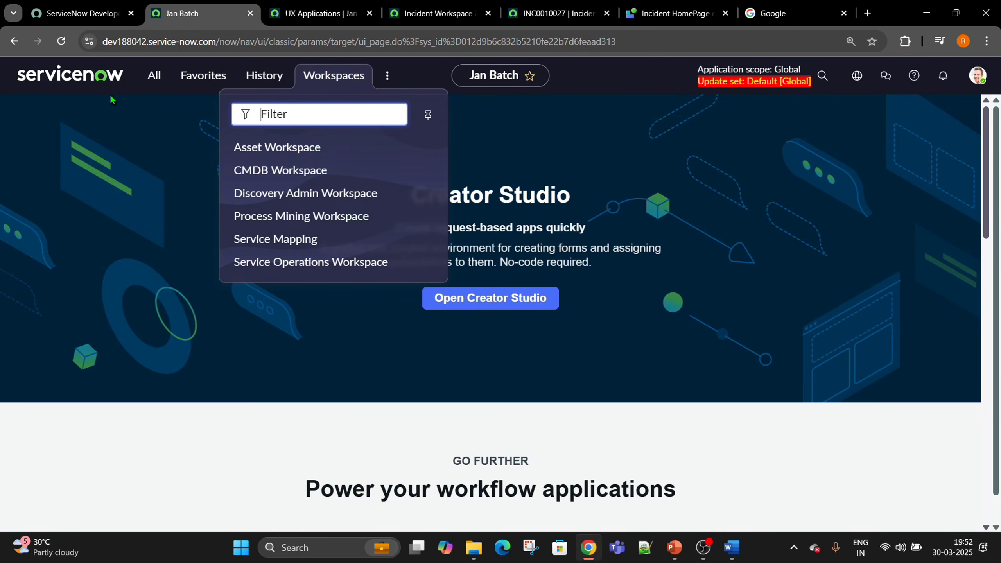
- Reload the ServiceNow home page, check the available workspaces and review the UX Application's experience category entry
{"action": "left_click", "coordinate": [57, 47]}
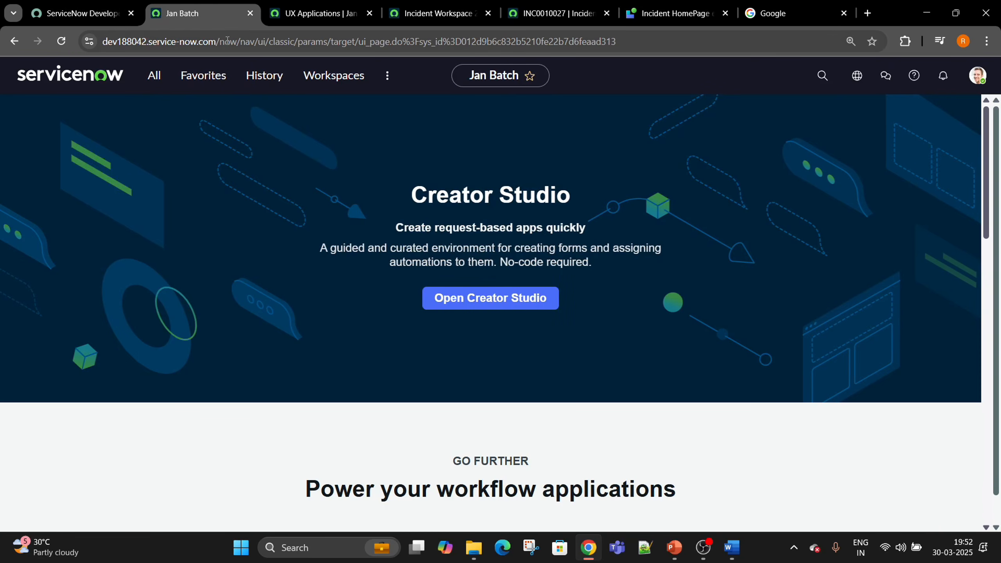
{"action": "left_click", "coordinate": [308, 78]}
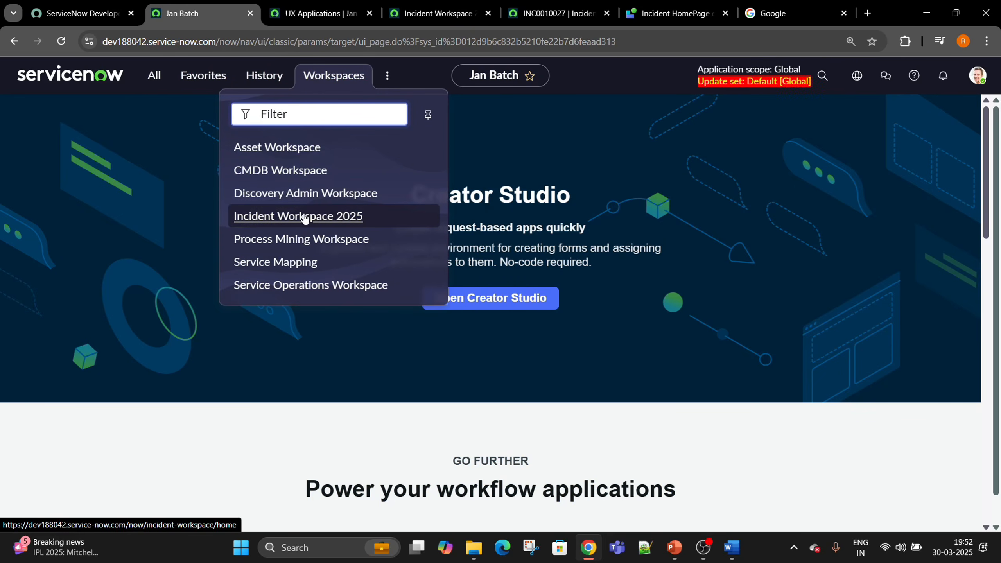
{"action": "left_click", "coordinate": [313, 13]}
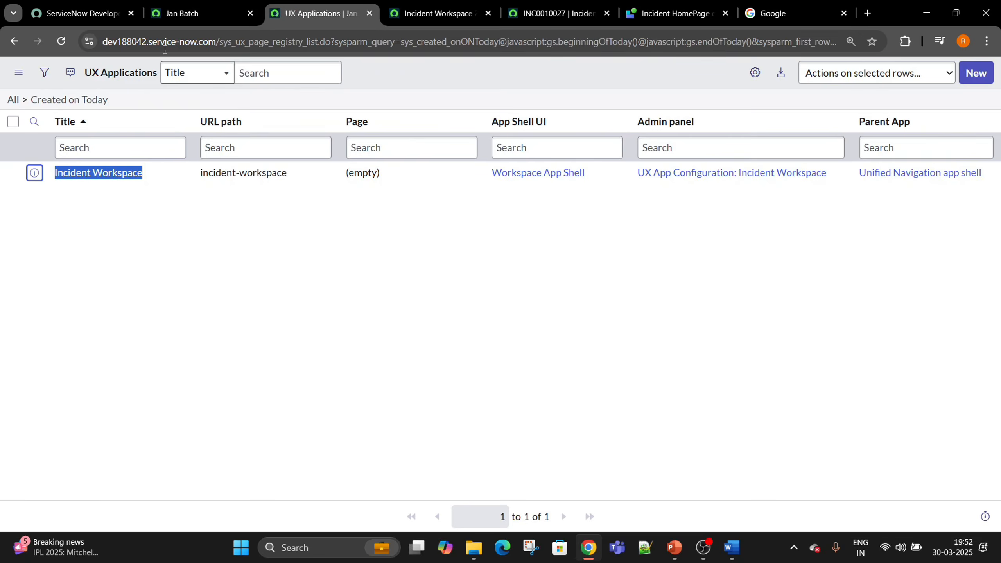
{"action": "key", "text": "ctrl+Tab"}
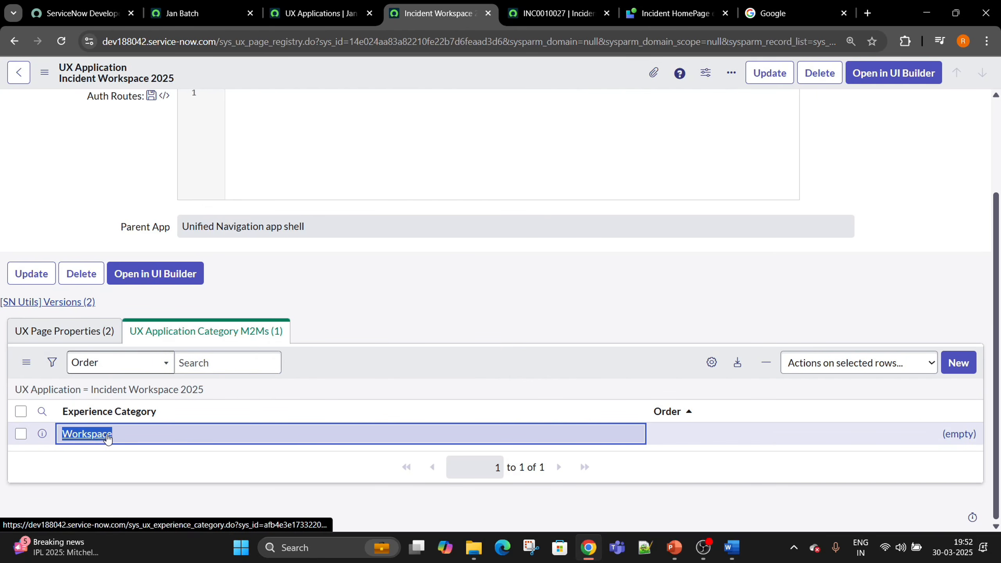
- Open Incident Workspace 2025 from the available workspaces and add it to the favorites at the top level
{"action": "left_click", "coordinate": [241, 6]}
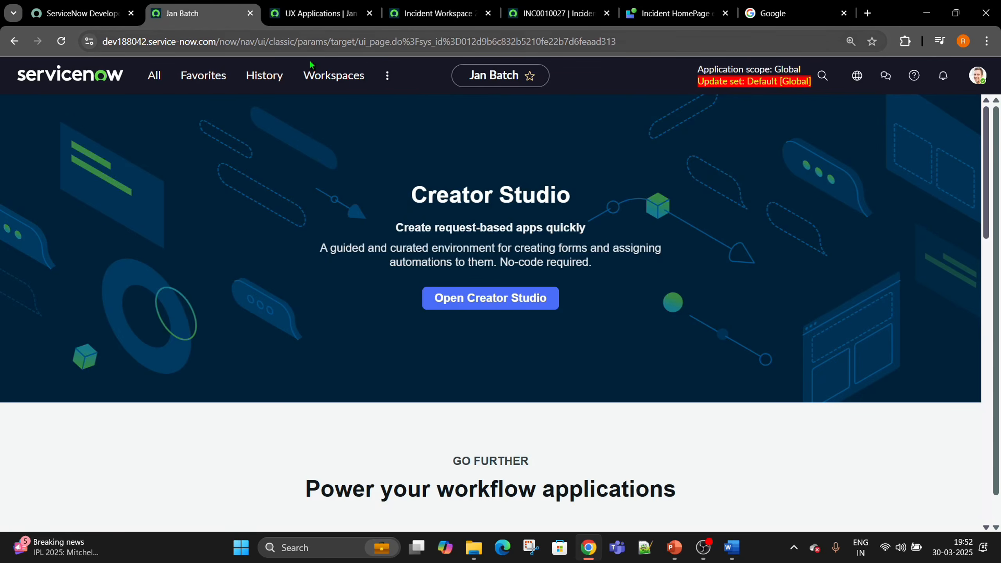
{"action": "left_click", "coordinate": [309, 79]}
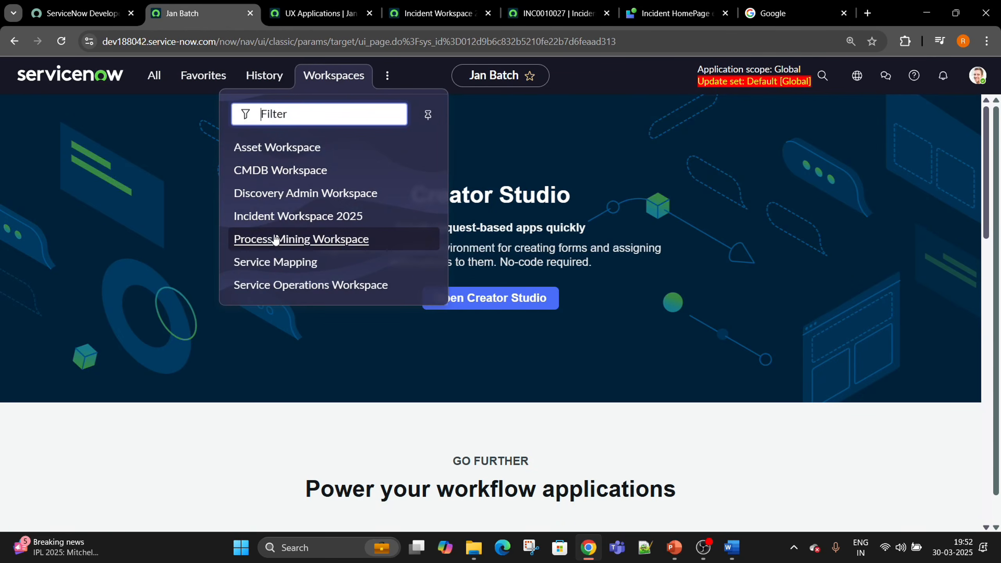
{"action": "left_click", "coordinate": [281, 217]}
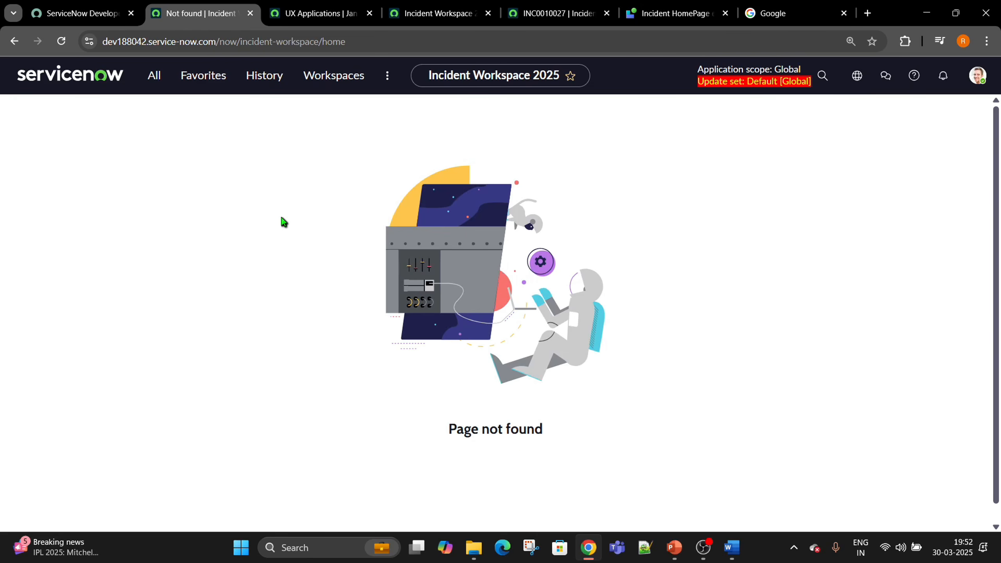
{"action": "left_click_drag", "start_coordinate": [544, 430], "coordinate": [419, 428]}
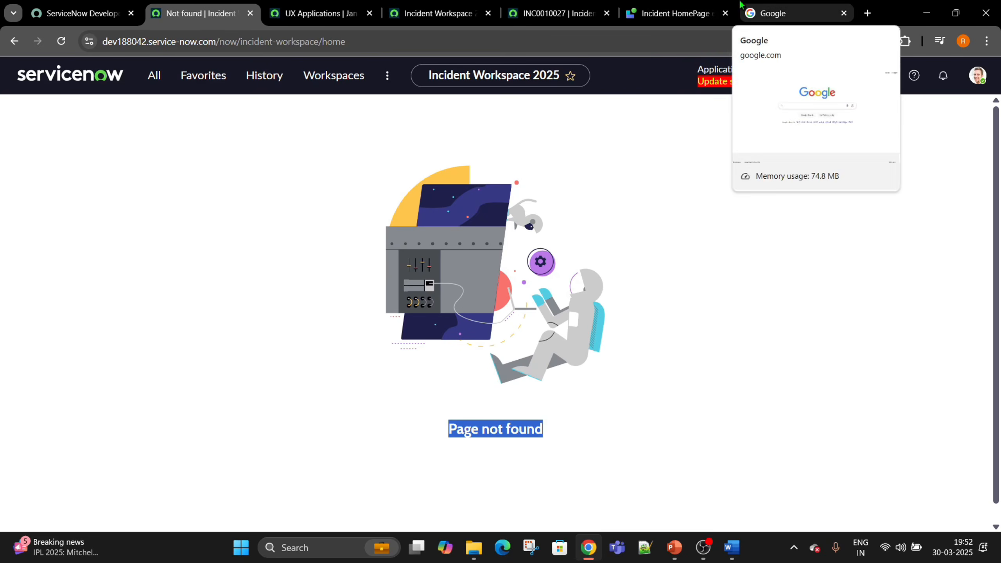
{"action": "left_click", "coordinate": [572, 77]}
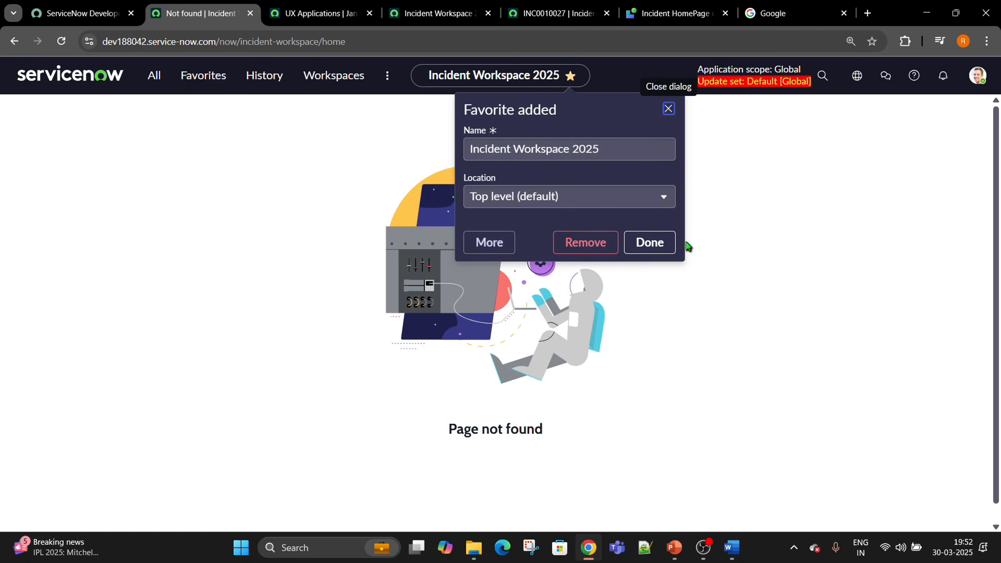
{"action": "left_click", "coordinate": [655, 240]}
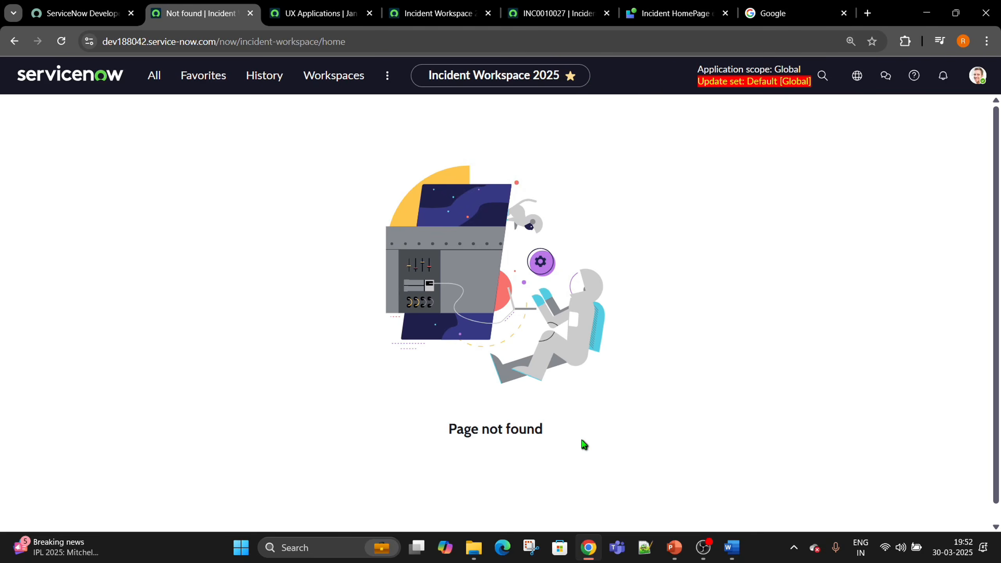
- Open the Incident Workspace 2025 experience settings in UI Builder, dismissing the guided tour without stopping its auto launch
{"action": "left_click", "coordinate": [679, 8]}
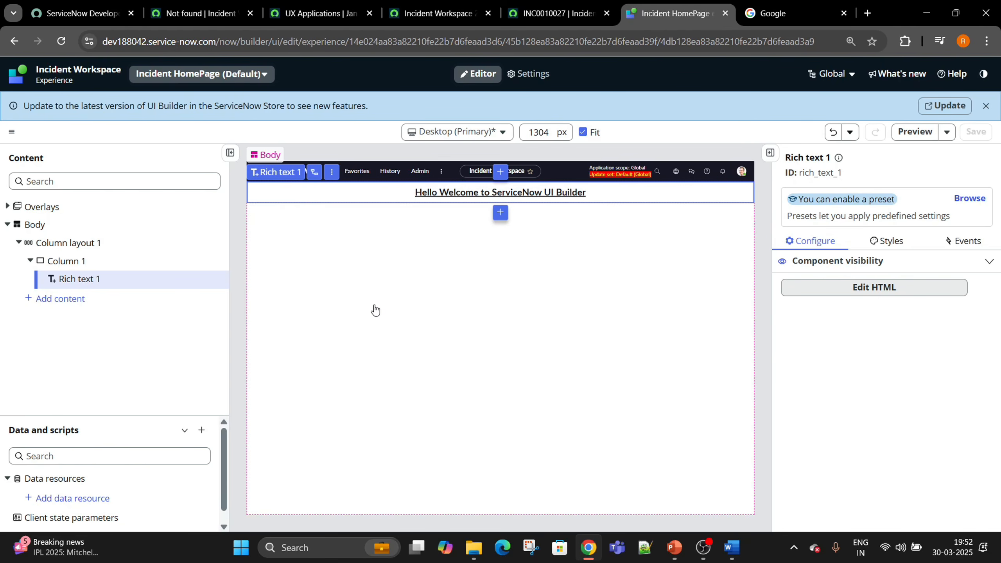
{"action": "left_click", "coordinate": [59, 81]}
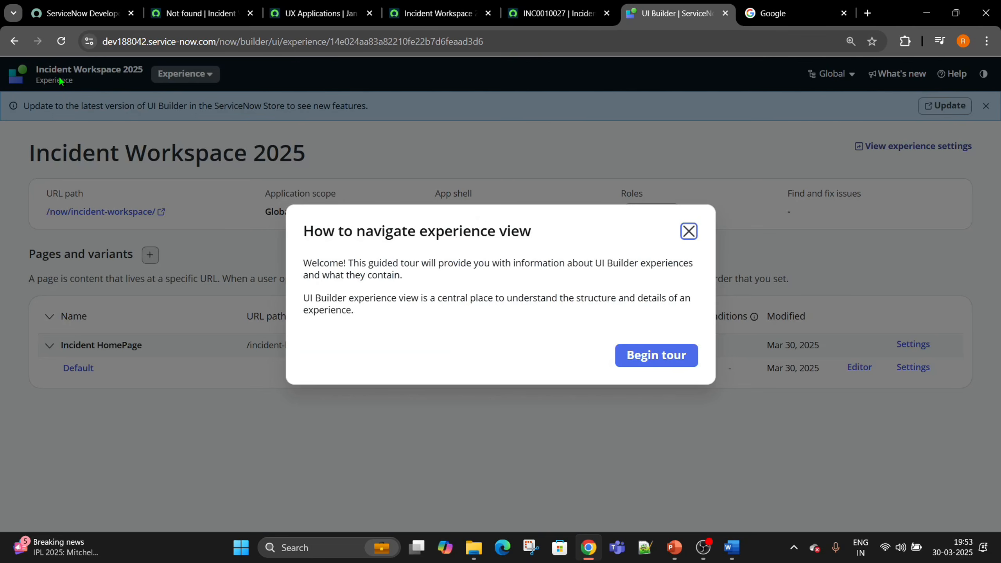
{"action": "left_click", "coordinate": [689, 232]}
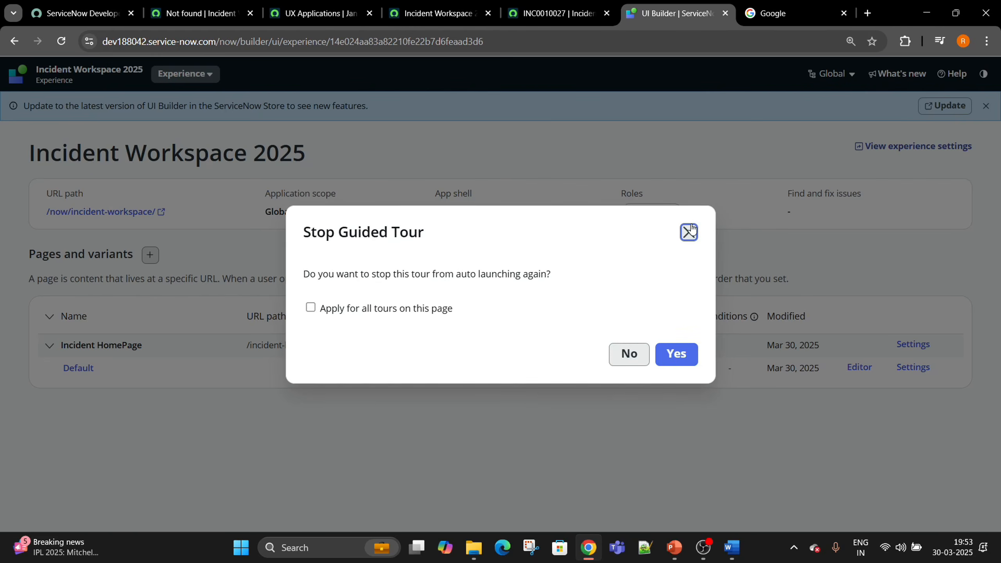
{"action": "left_click", "coordinate": [638, 360]}
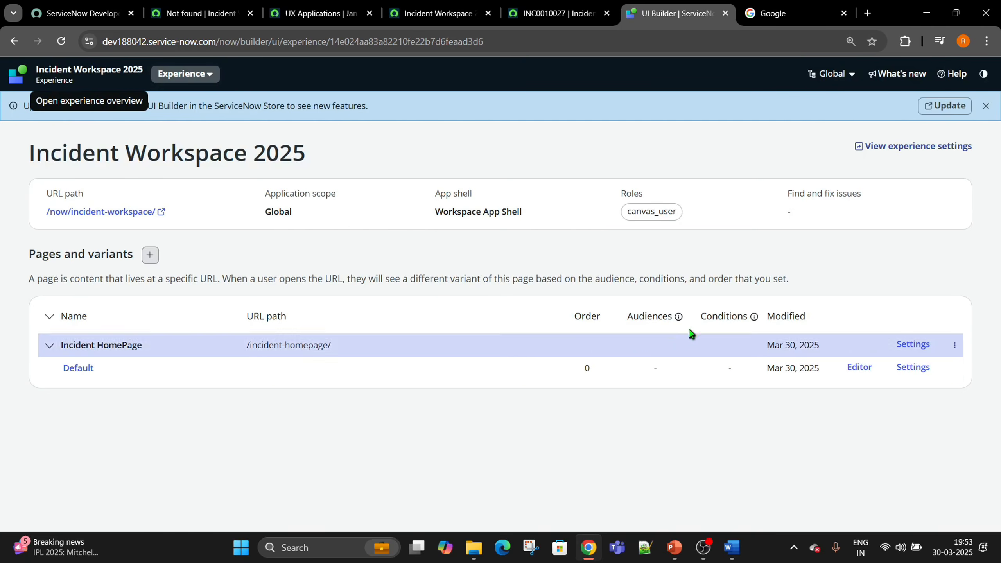
{"action": "left_click", "coordinate": [899, 152]}
- Examine the experience settings, including the title, landing path, branding and theming, and side navigation
{"action": "scroll", "coordinate": [382, 278], "scroll_direction": "down", "scroll_amount": 6}
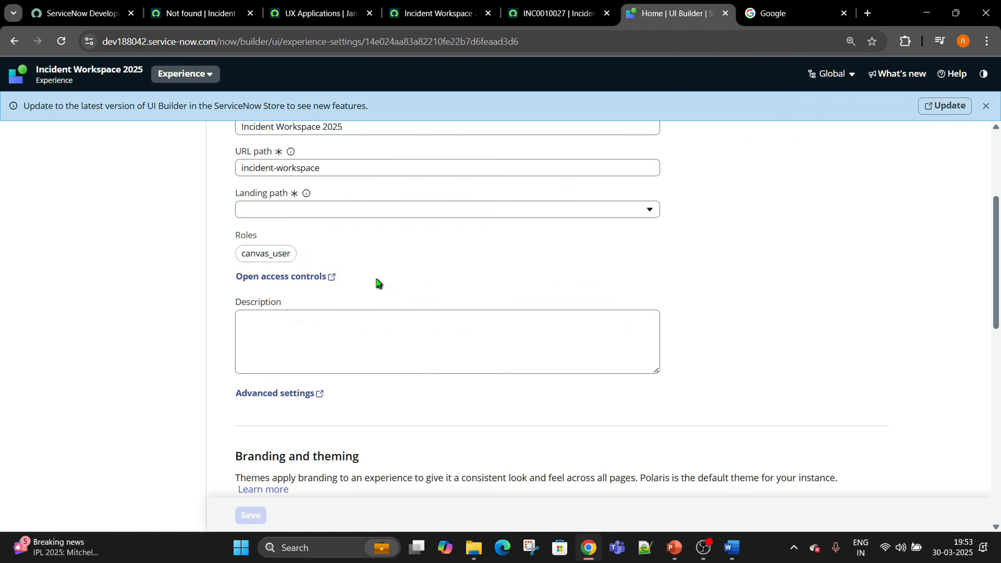
{"action": "scroll", "coordinate": [377, 280], "scroll_direction": "down", "scroll_amount": 5}
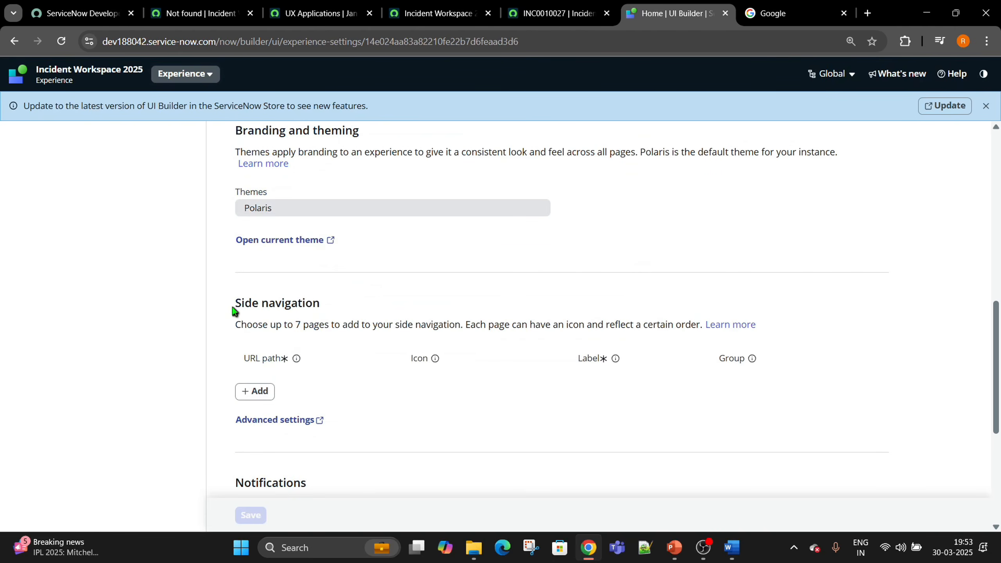
{"action": "left_click_drag", "start_coordinate": [232, 307], "coordinate": [252, 308]}
{"action": "scroll", "coordinate": [254, 380], "scroll_direction": "up", "scroll_amount": 3}
{"action": "scroll", "coordinate": [253, 380], "scroll_direction": "up", "scroll_amount": 8}
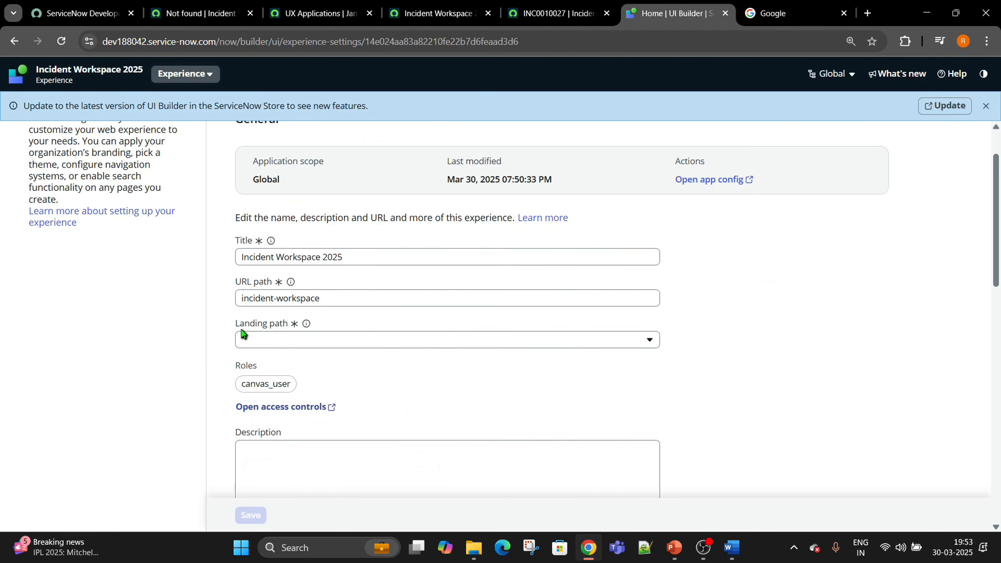
{"action": "left_click_drag", "start_coordinate": [240, 327], "coordinate": [282, 329]}
{"action": "scroll", "coordinate": [355, 327], "scroll_direction": "up", "scroll_amount": 2}
{"action": "left_click", "coordinate": [25, 150]}
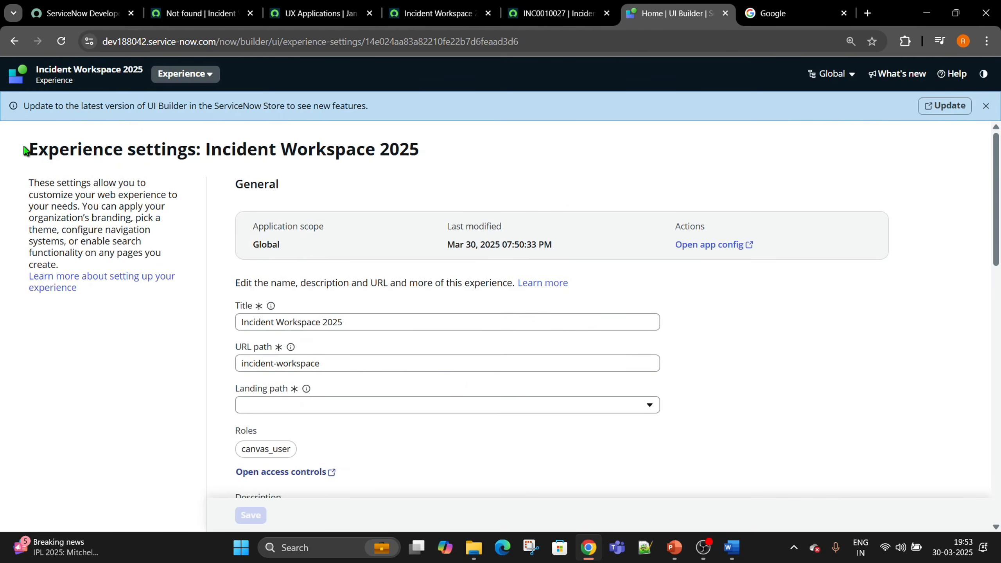
{"action": "left_click_drag", "start_coordinate": [26, 149], "coordinate": [429, 152]}
{"action": "left_click", "coordinate": [351, 320]}
{"action": "left_click_drag", "start_coordinate": [351, 320], "coordinate": [204, 321]}
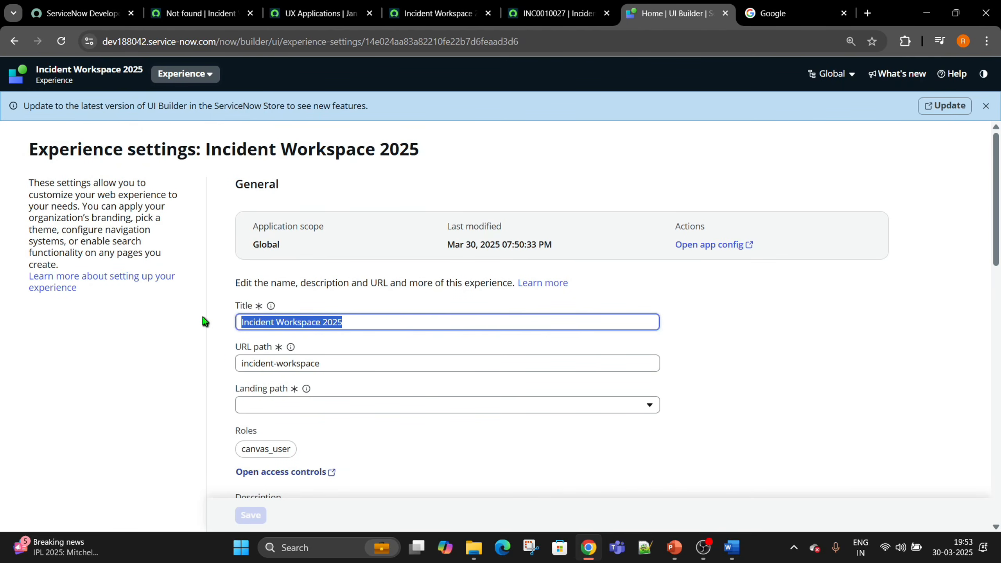
- Set the experience's landing path to Incident HomePage and save the experience settings
{"action": "left_click", "coordinate": [411, 406]}
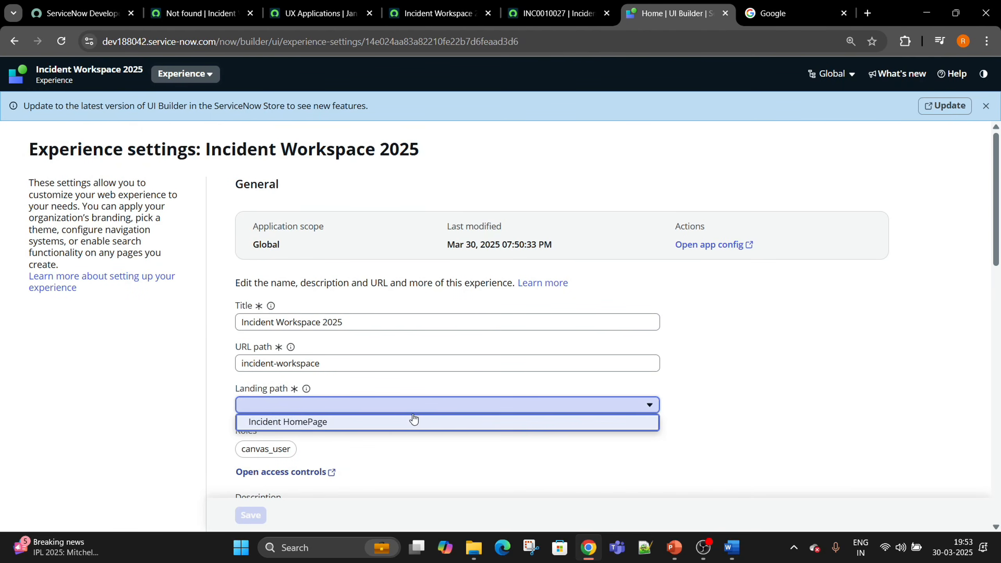
{"action": "left_click", "coordinate": [263, 421]}
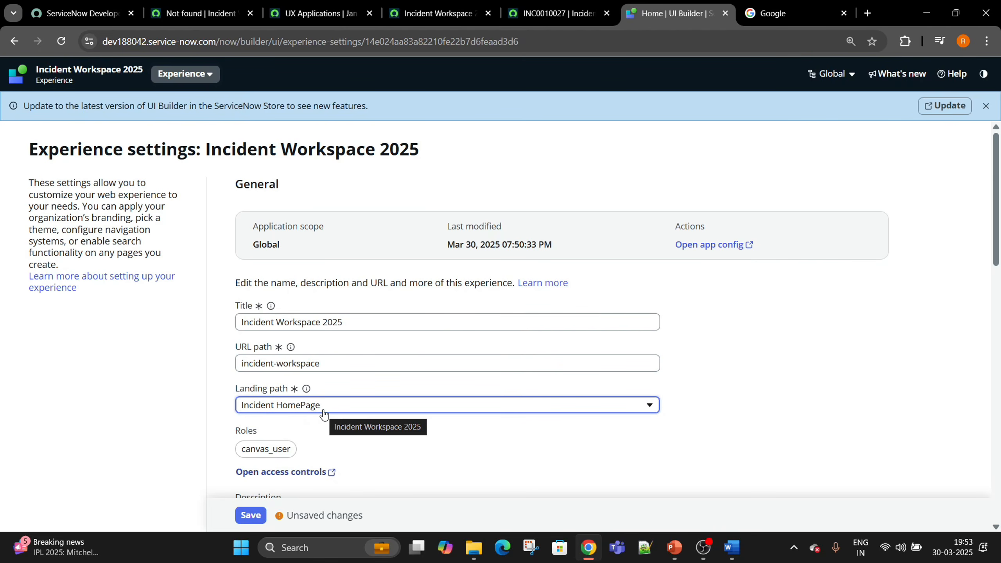
{"action": "scroll", "coordinate": [326, 355], "scroll_direction": "down", "scroll_amount": 3}
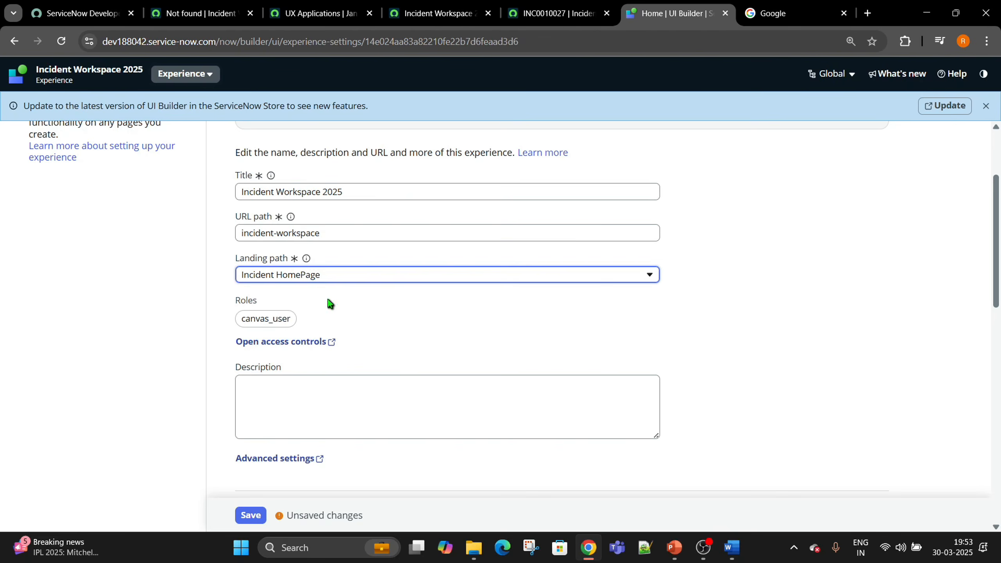
{"action": "scroll", "coordinate": [355, 328], "scroll_direction": "down", "scroll_amount": 5}
{"action": "scroll", "coordinate": [384, 409], "scroll_direction": "up", "scroll_amount": 8}
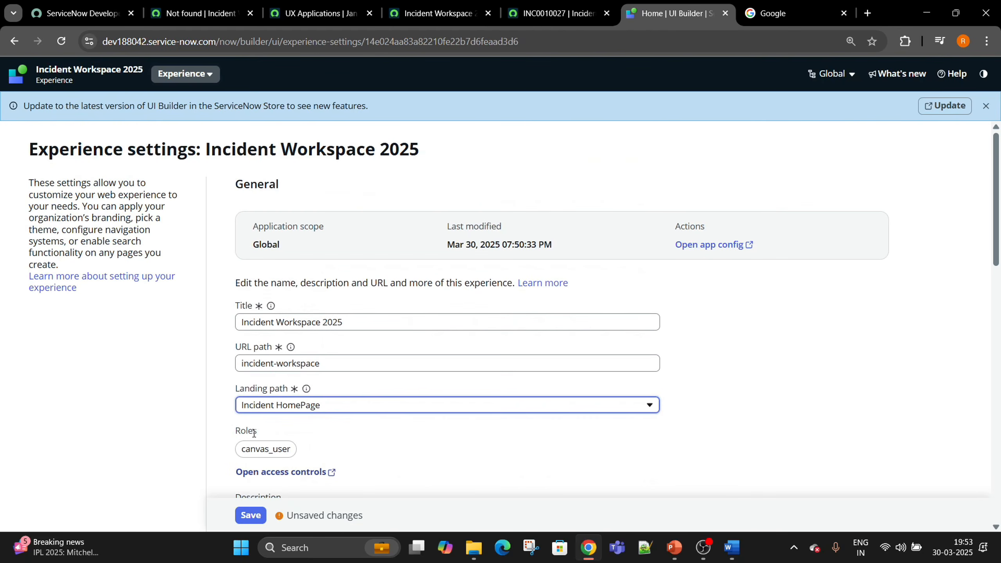
{"action": "left_click_drag", "start_coordinate": [234, 430], "coordinate": [258, 433]}
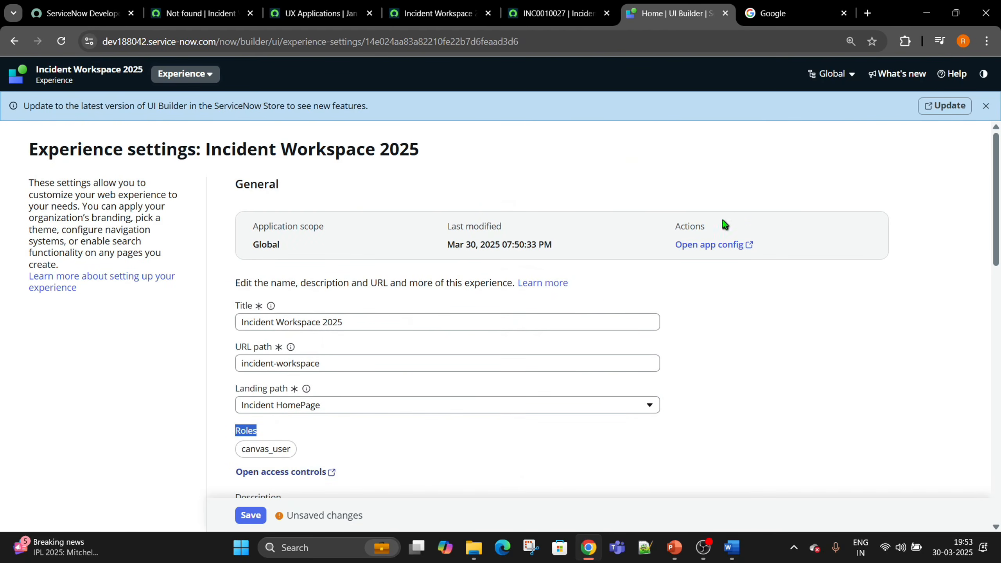
{"action": "left_click", "coordinate": [986, 106]}
{"action": "scroll", "coordinate": [817, 264], "scroll_direction": "down", "scroll_amount": 10}
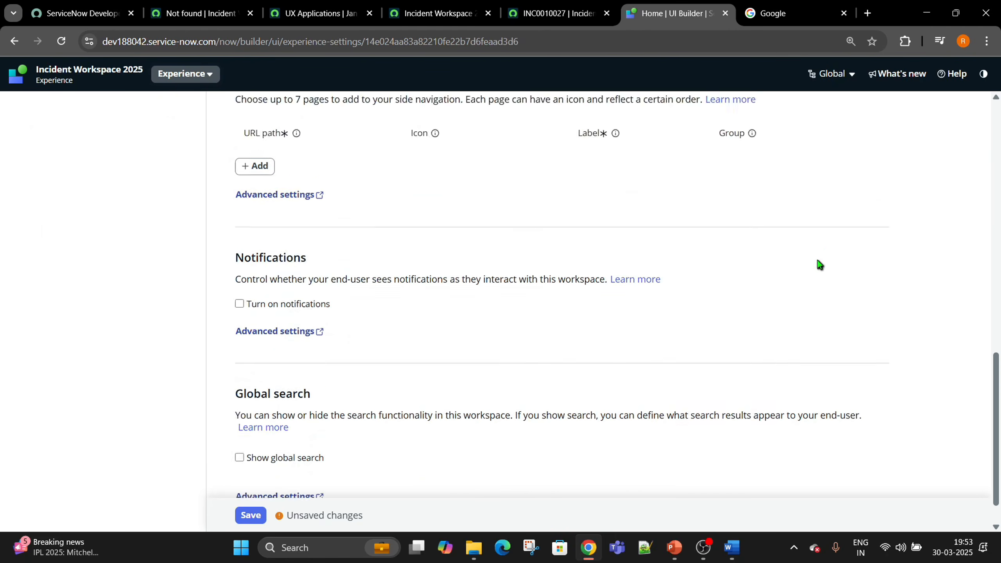
{"action": "left_click", "coordinate": [251, 516]}
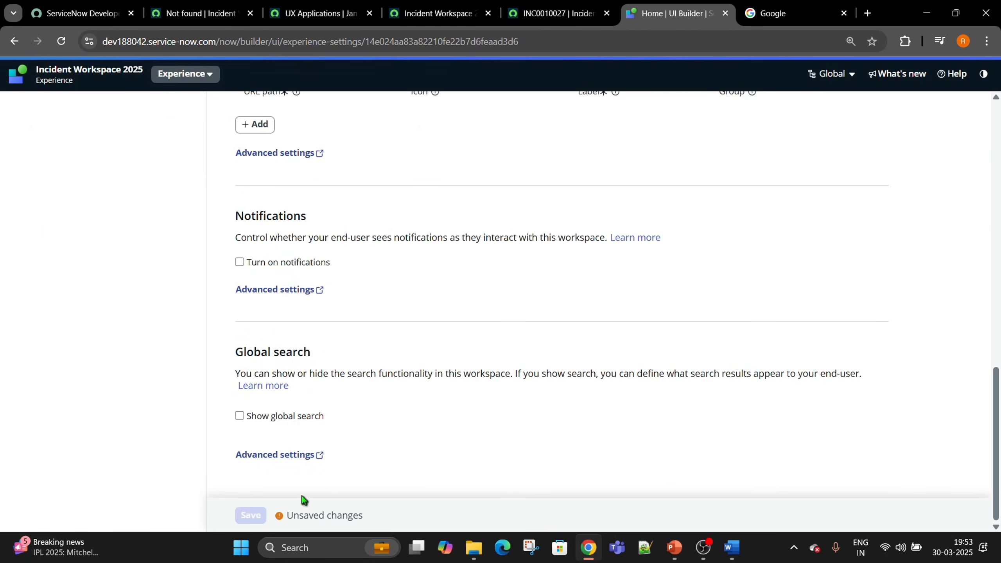
{"action": "scroll", "coordinate": [337, 366], "scroll_direction": "up", "scroll_amount": 5}
{"action": "scroll", "coordinate": [337, 366], "scroll_direction": "up", "scroll_amount": 8}
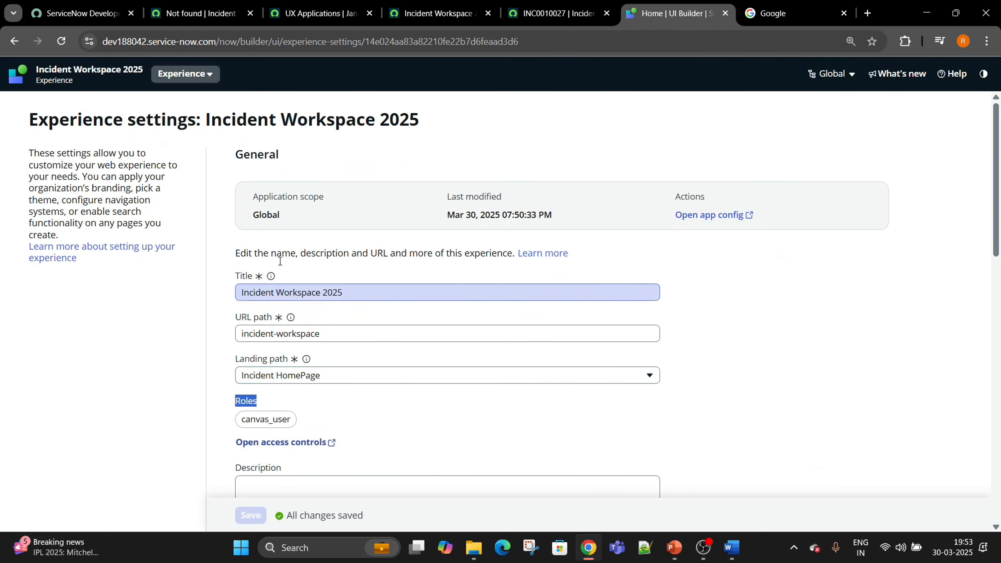
- Check the home page of Incident Workspace 2025 and review the landing path in its experience settings
{"action": "left_click", "coordinate": [229, 5]}
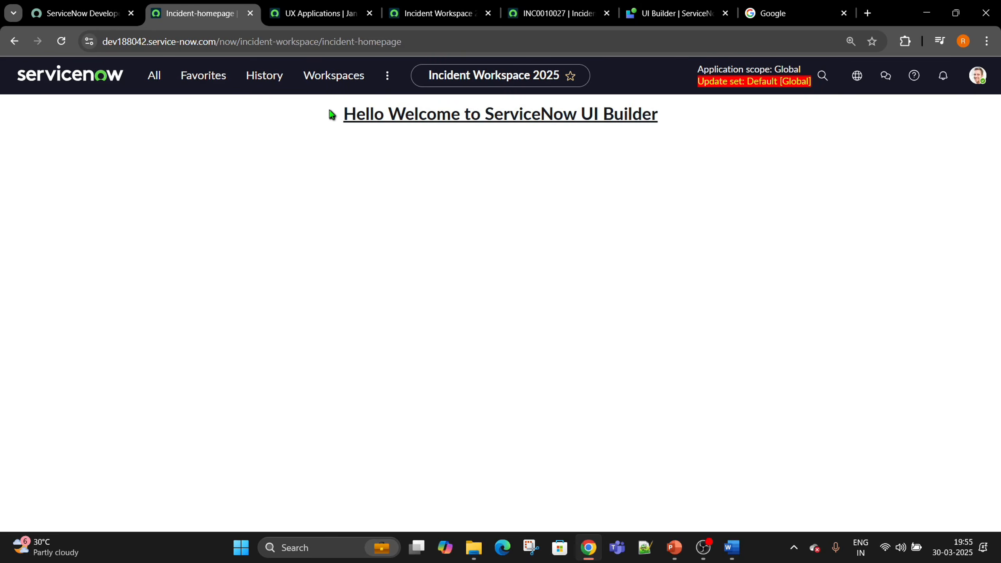
{"action": "left_click_drag", "start_coordinate": [331, 112], "coordinate": [652, 117]}
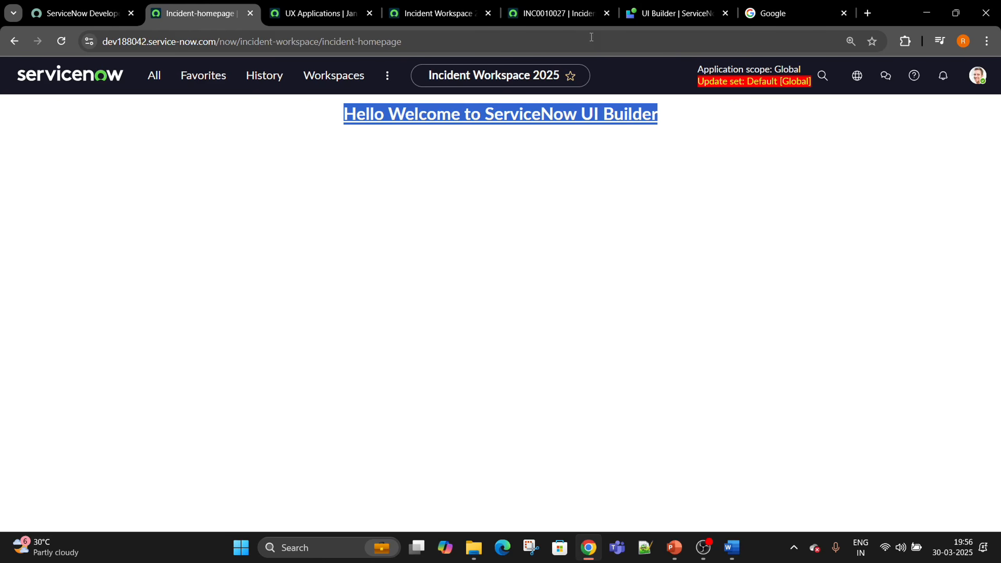
{"action": "left_click", "coordinate": [670, 13]}
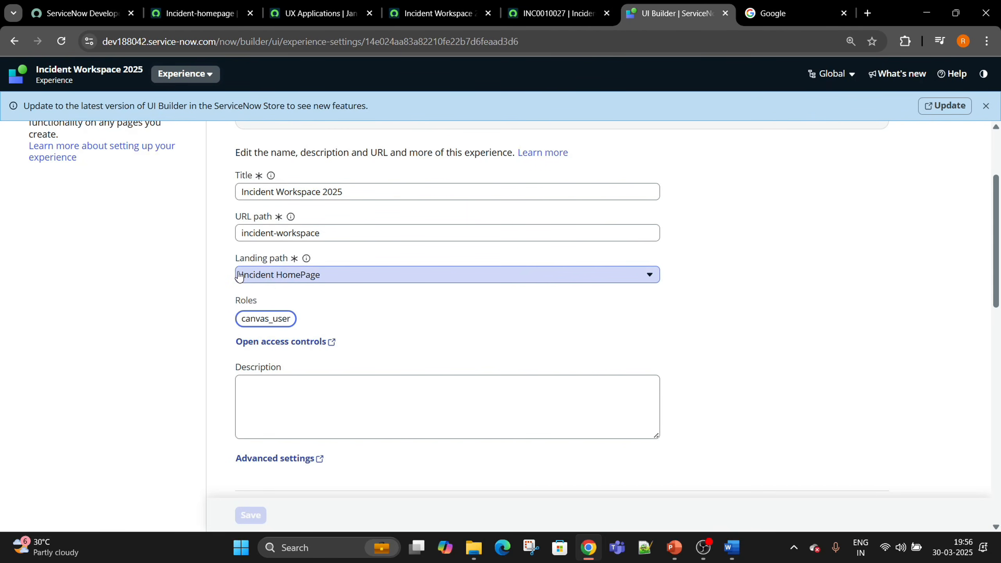
{"action": "left_click", "coordinate": [315, 280]}
{"action": "scroll", "coordinate": [333, 284], "scroll_direction": "up", "scroll_amount": 3}
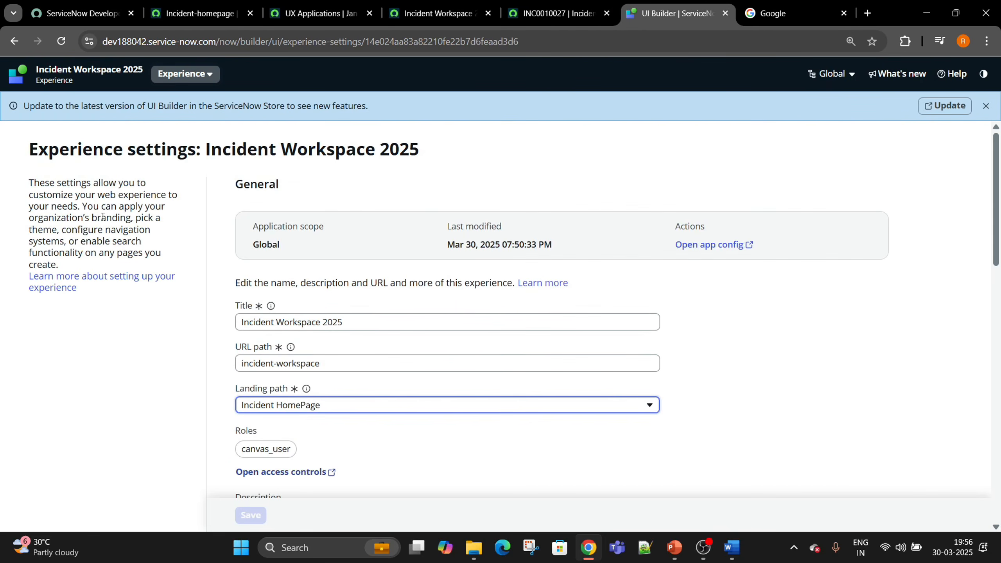
- Open the Default variant of Incident HomePage in the editor and stop the guided tour from auto launching
{"action": "left_click", "coordinate": [69, 78]}
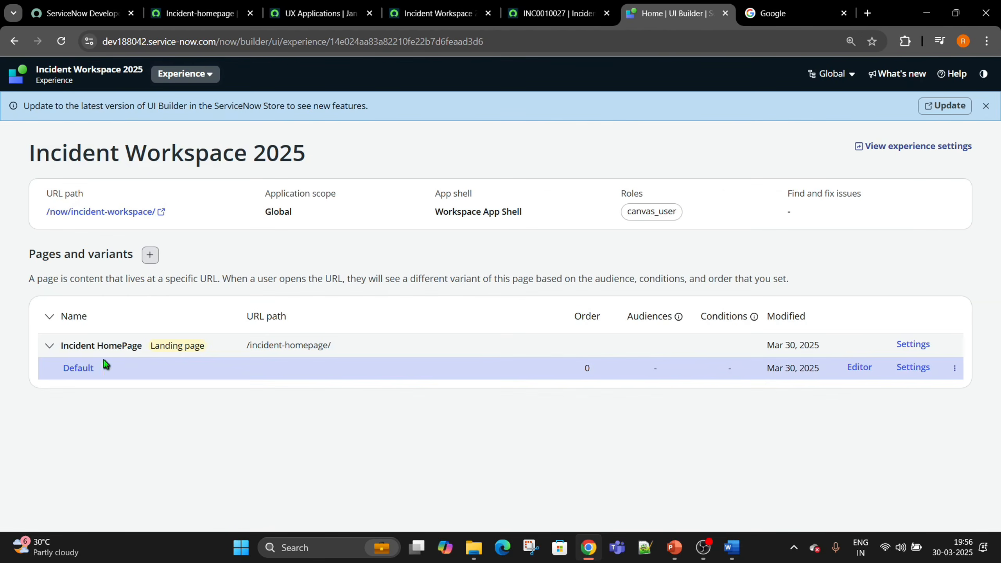
{"action": "left_click", "coordinate": [81, 369]}
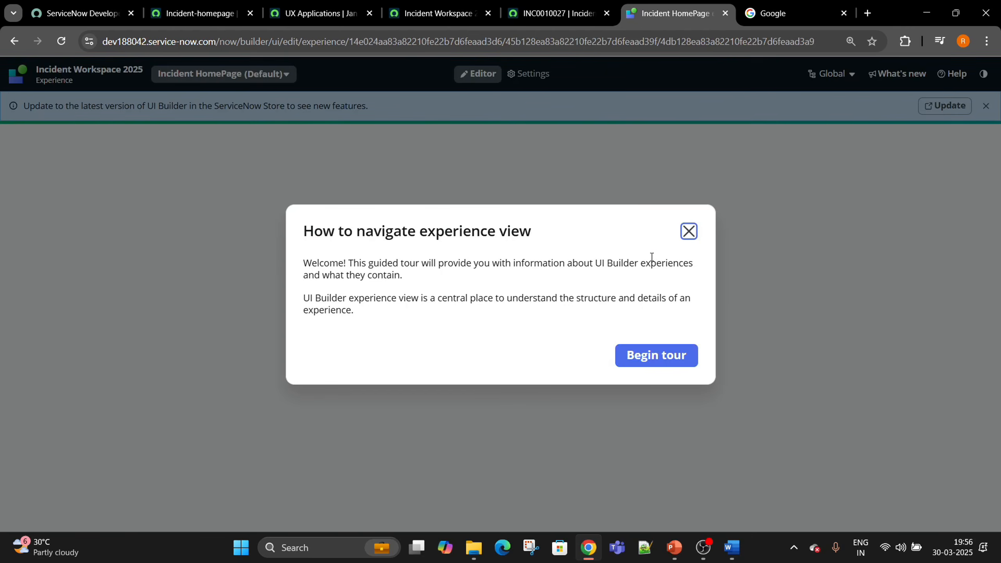
{"action": "left_click", "coordinate": [688, 232]}
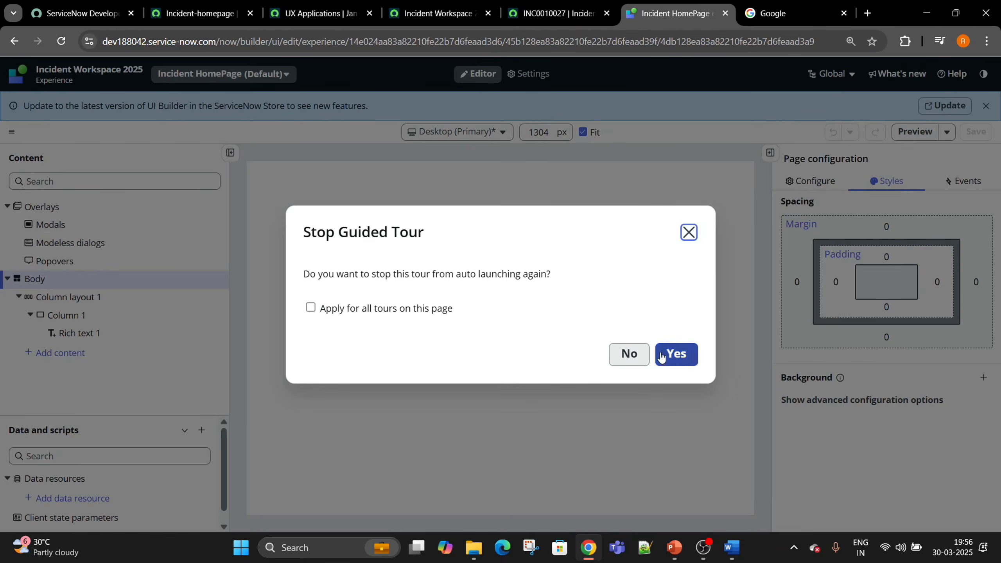
{"action": "left_click", "coordinate": [675, 354]}
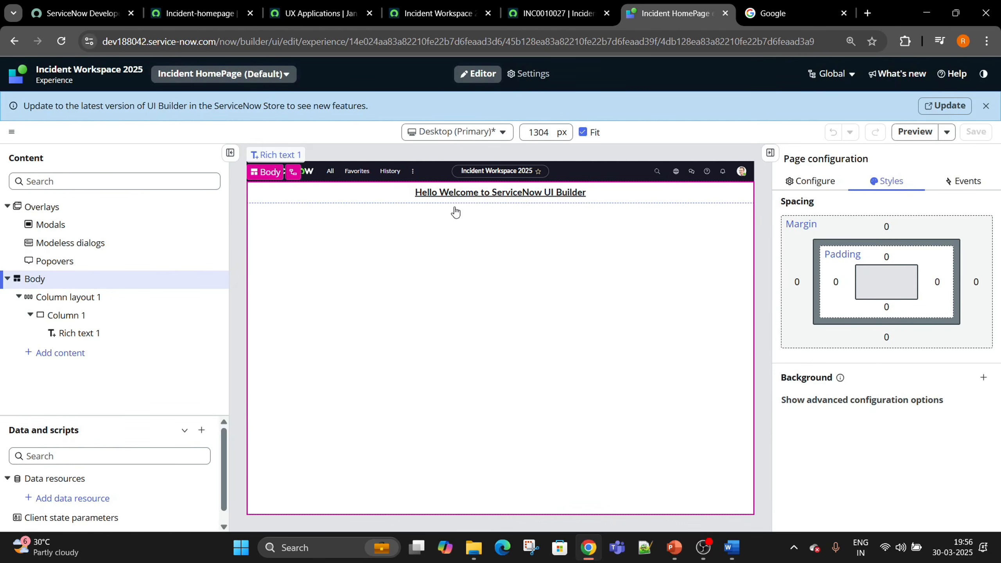